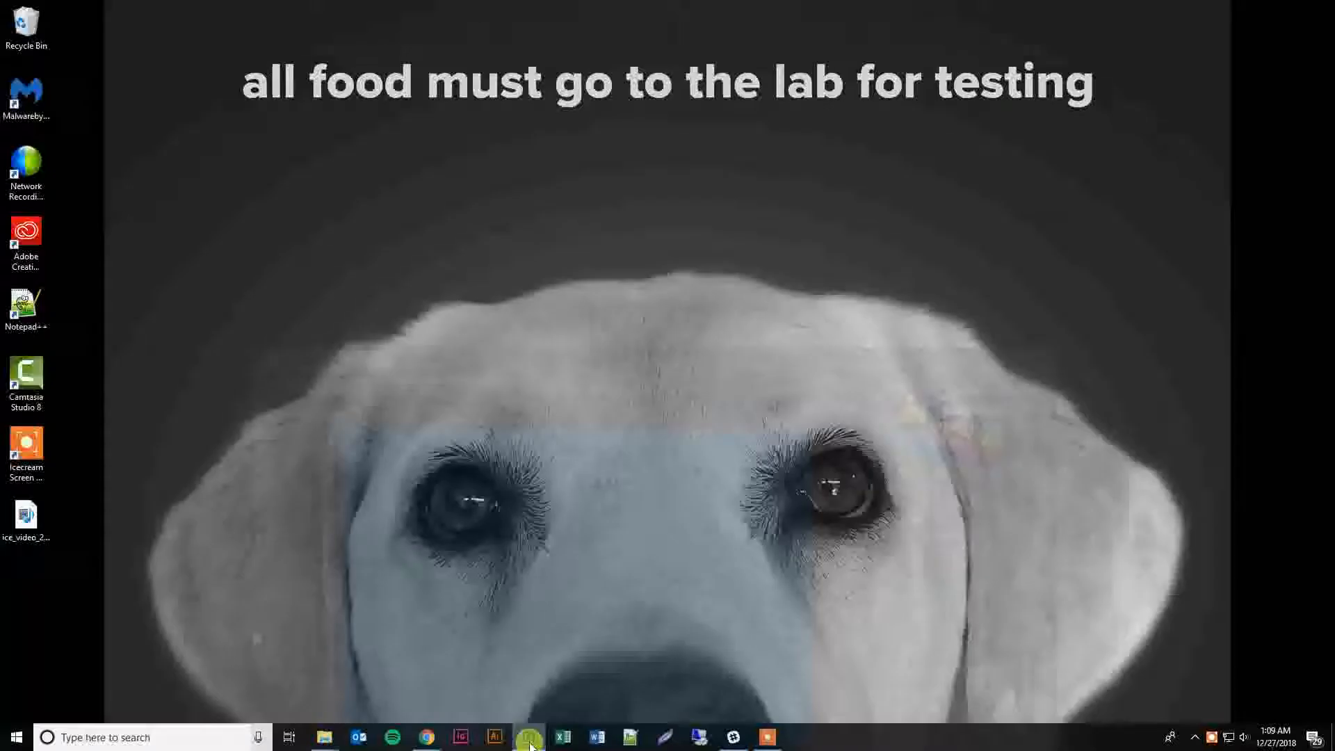
Step: Bring up the appliance company's staff page in Chrome, review the team portraits and their shared background, and close the page
{"action": "mouse_move", "coordinate": [428, 735]}
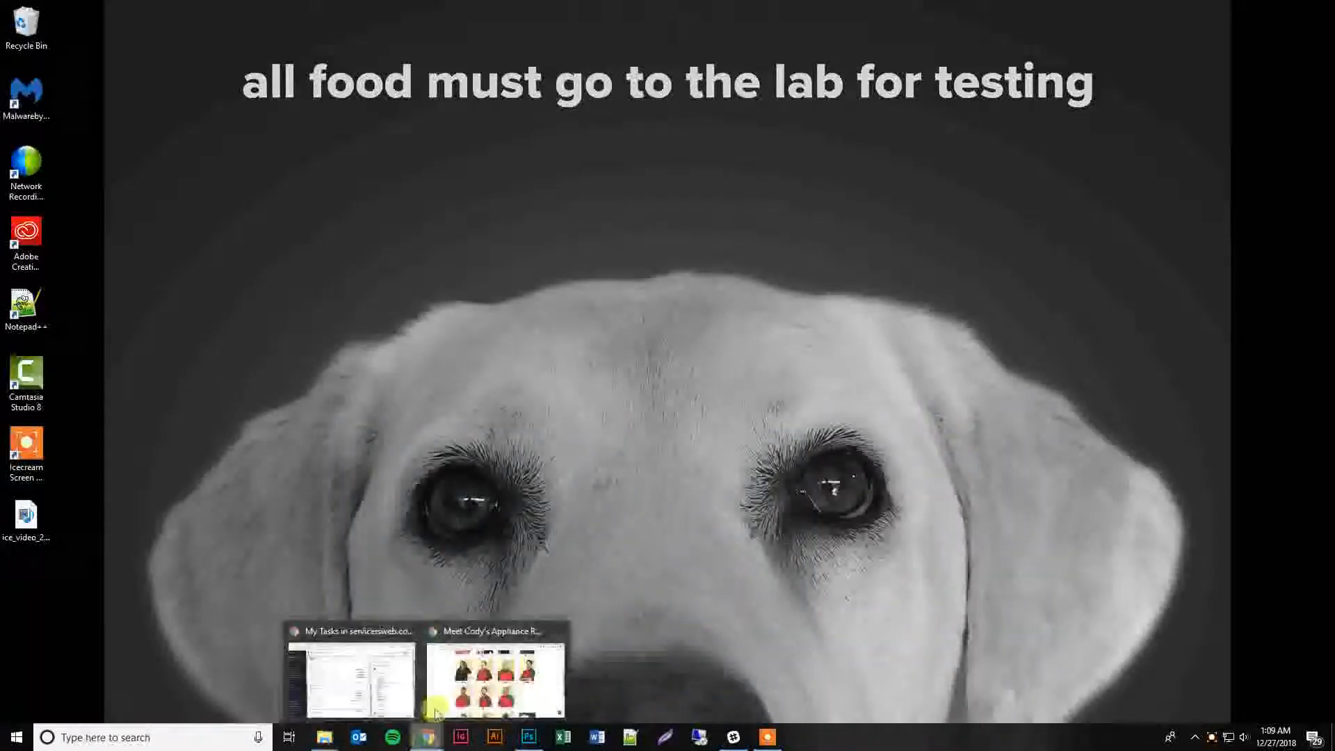
{"action": "left_click", "coordinate": [457, 672]}
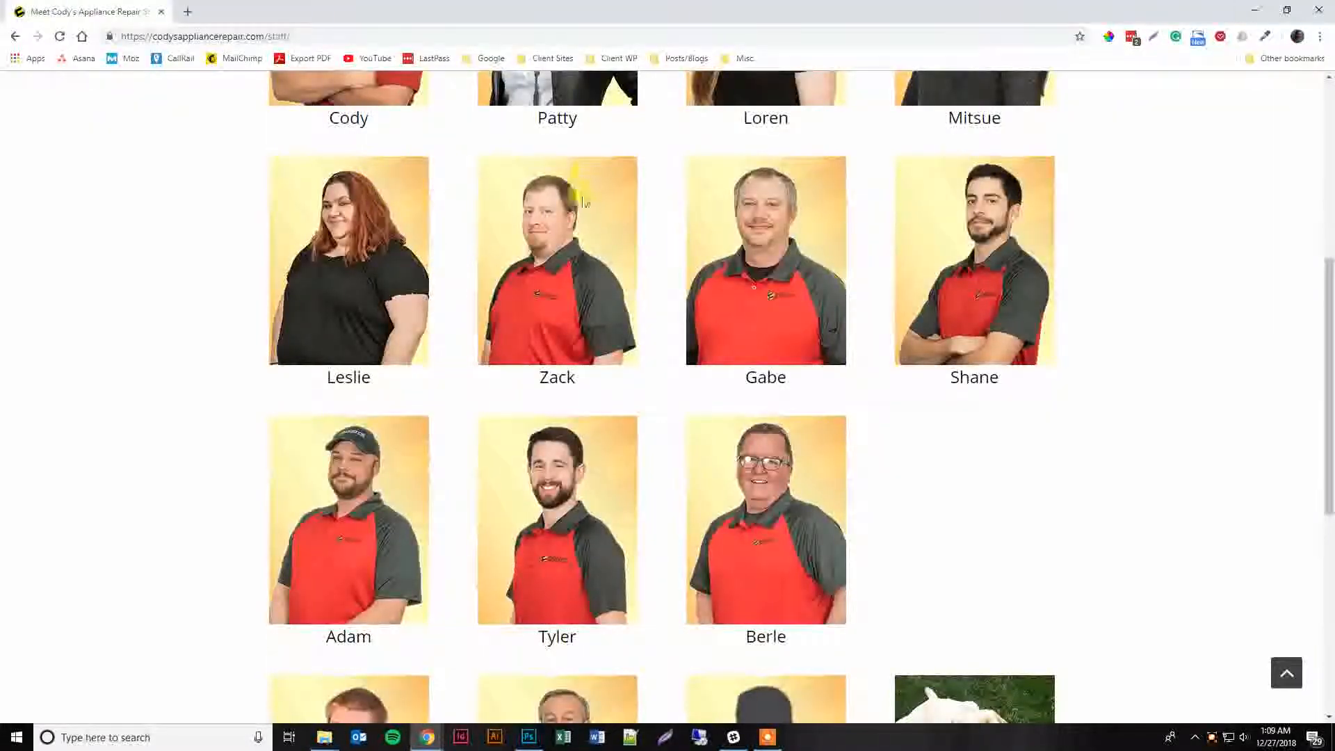
{"action": "scroll", "coordinate": [659, 320], "scroll_direction": "up", "scroll_amount": 5}
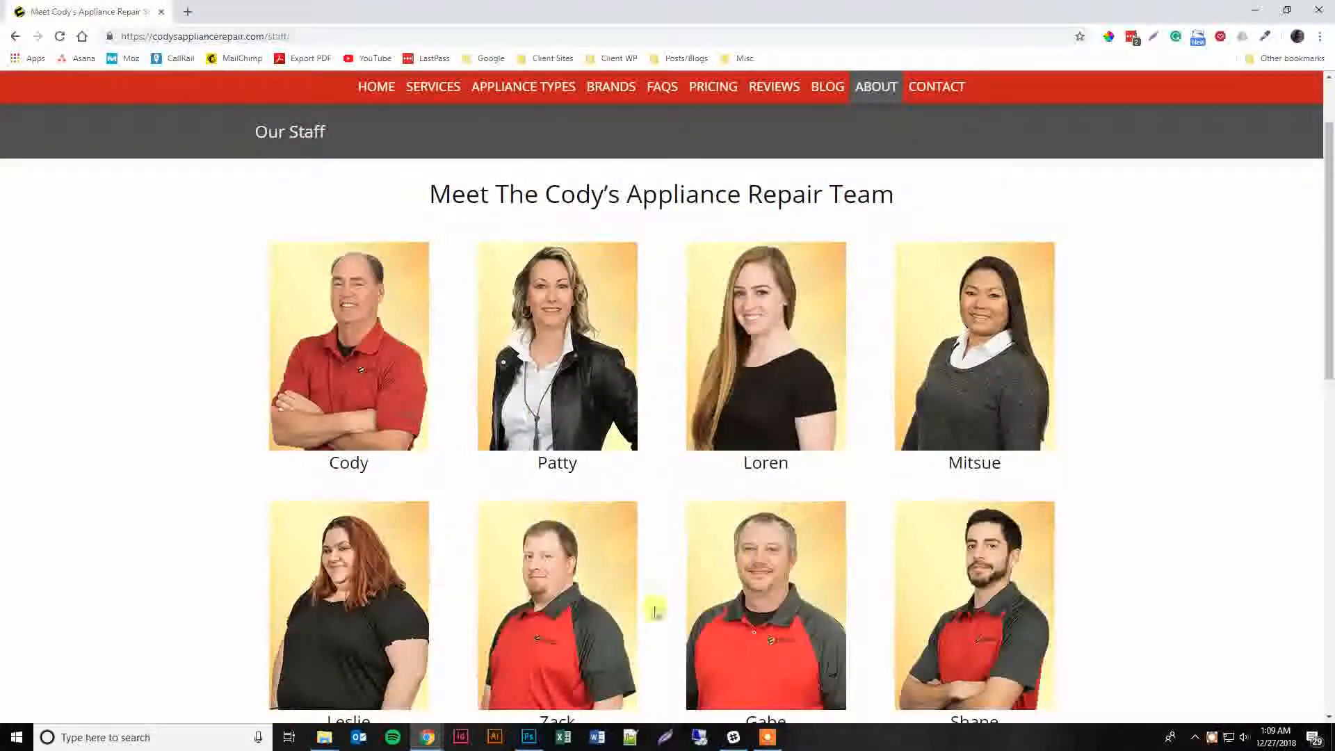
{"action": "scroll", "coordinate": [834, 584], "scroll_direction": "down", "scroll_amount": 1}
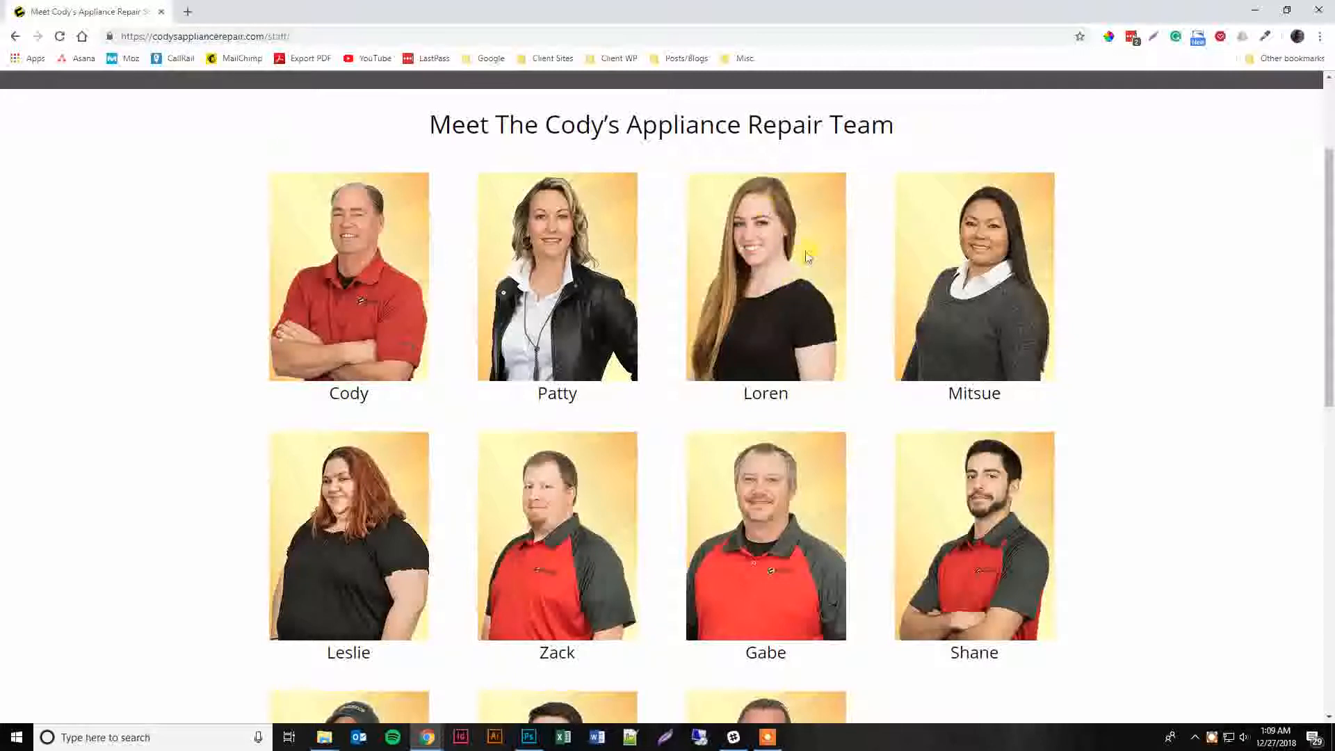
{"action": "left_click", "coordinate": [1322, 11]}
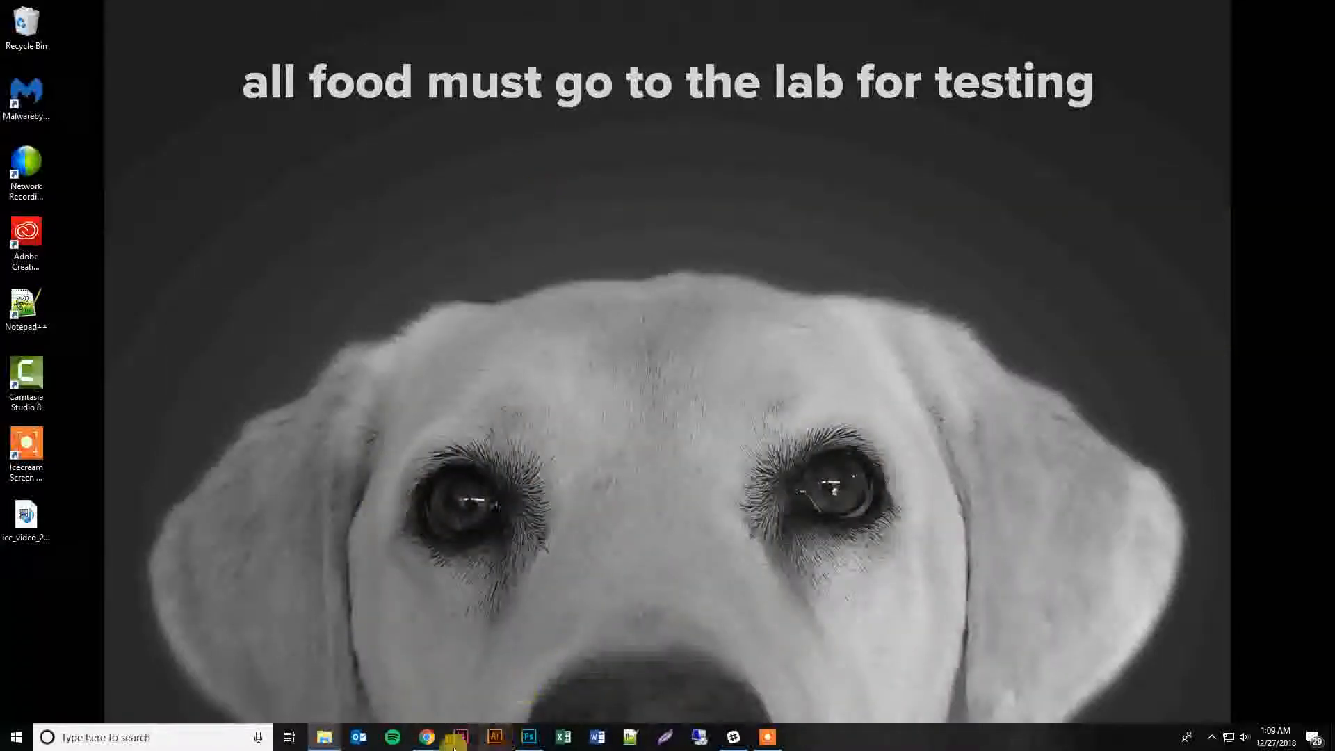
Step: Switch to Photoshop and copy the cut-out man from the portrait document into the blue background document
{"action": "left_click", "coordinate": [529, 736]}
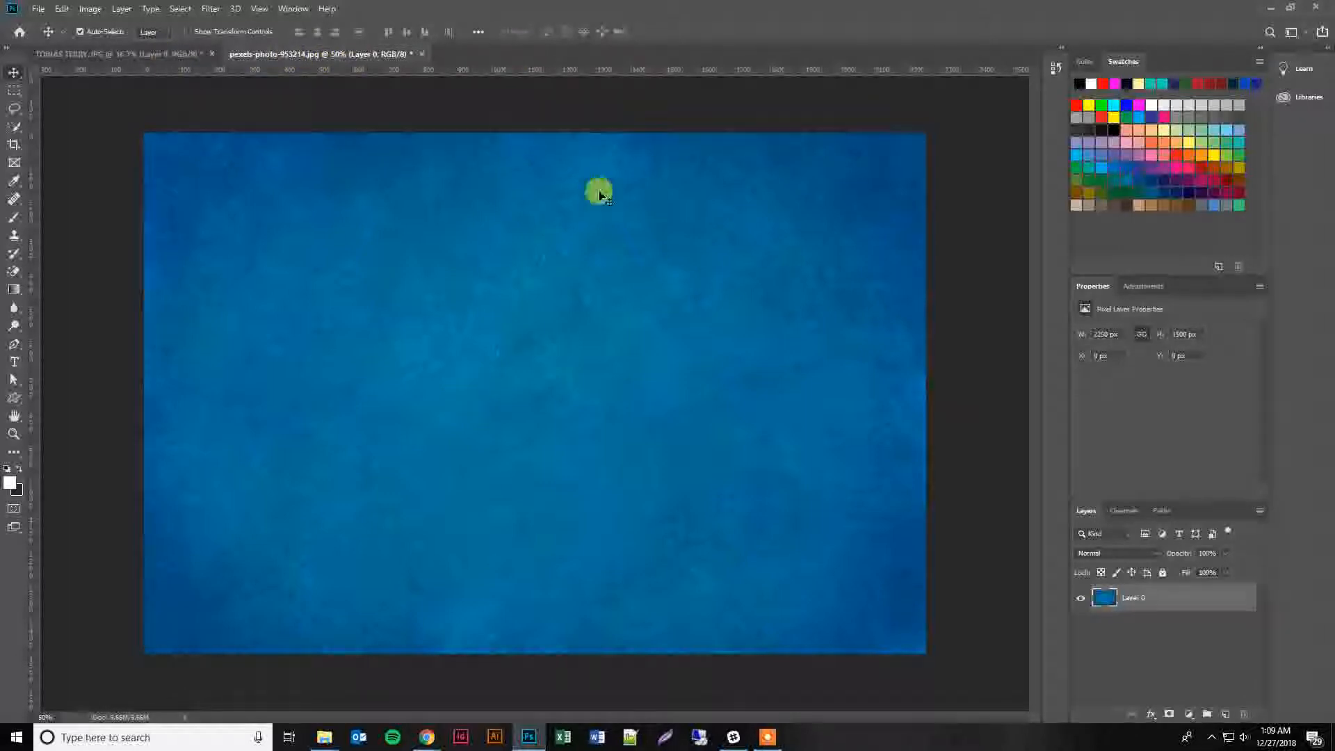
{"action": "left_click", "coordinate": [173, 51]}
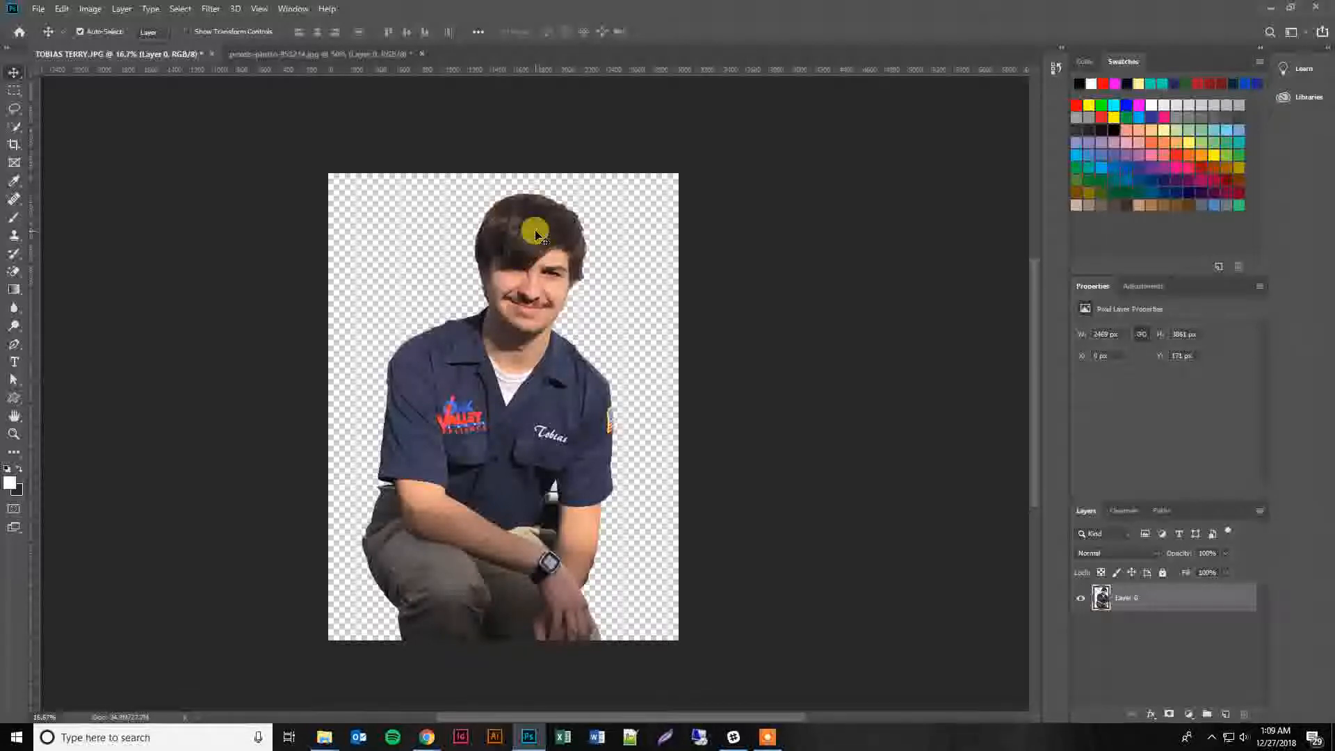
{"action": "left_click_drag", "start_coordinate": [535, 240], "coordinate": [461, 237]}
{"action": "left_click_drag", "start_coordinate": [414, 375], "coordinate": [541, 456]}
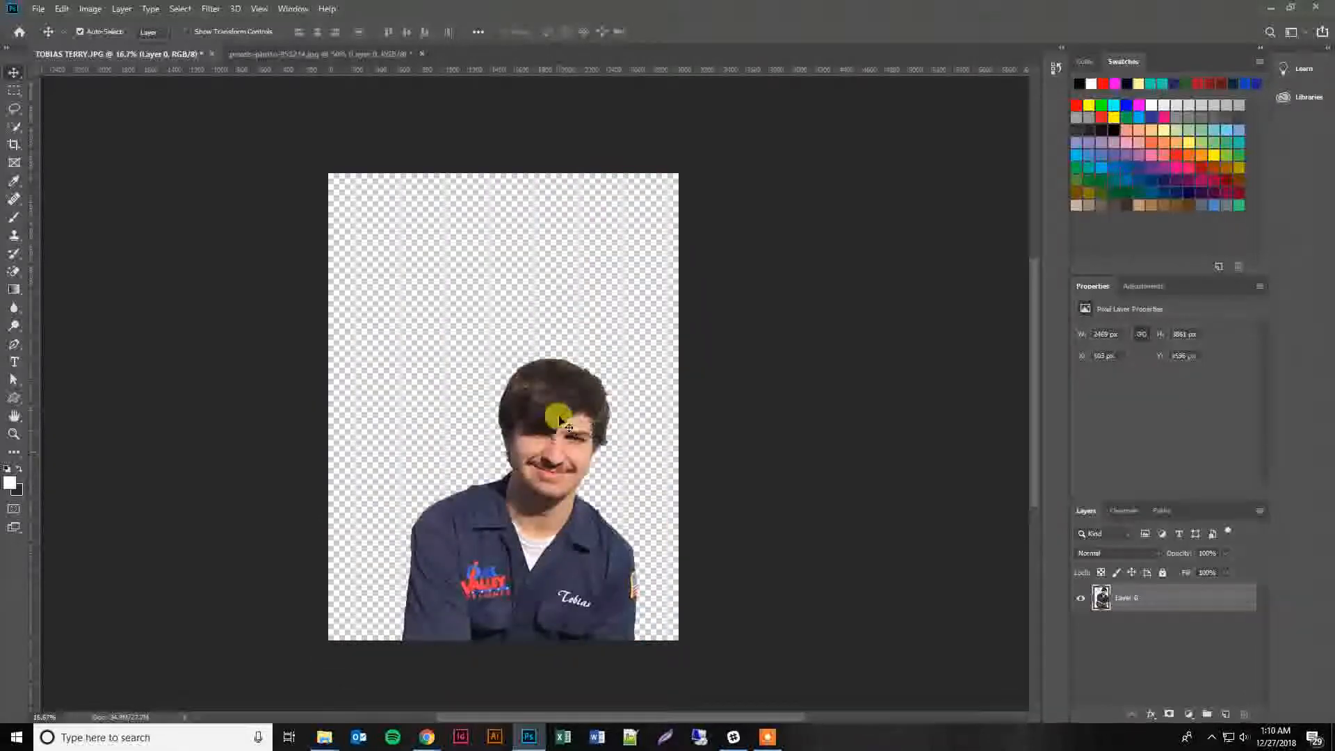
{"action": "left_click_drag", "start_coordinate": [549, 327], "coordinate": [489, 303]}
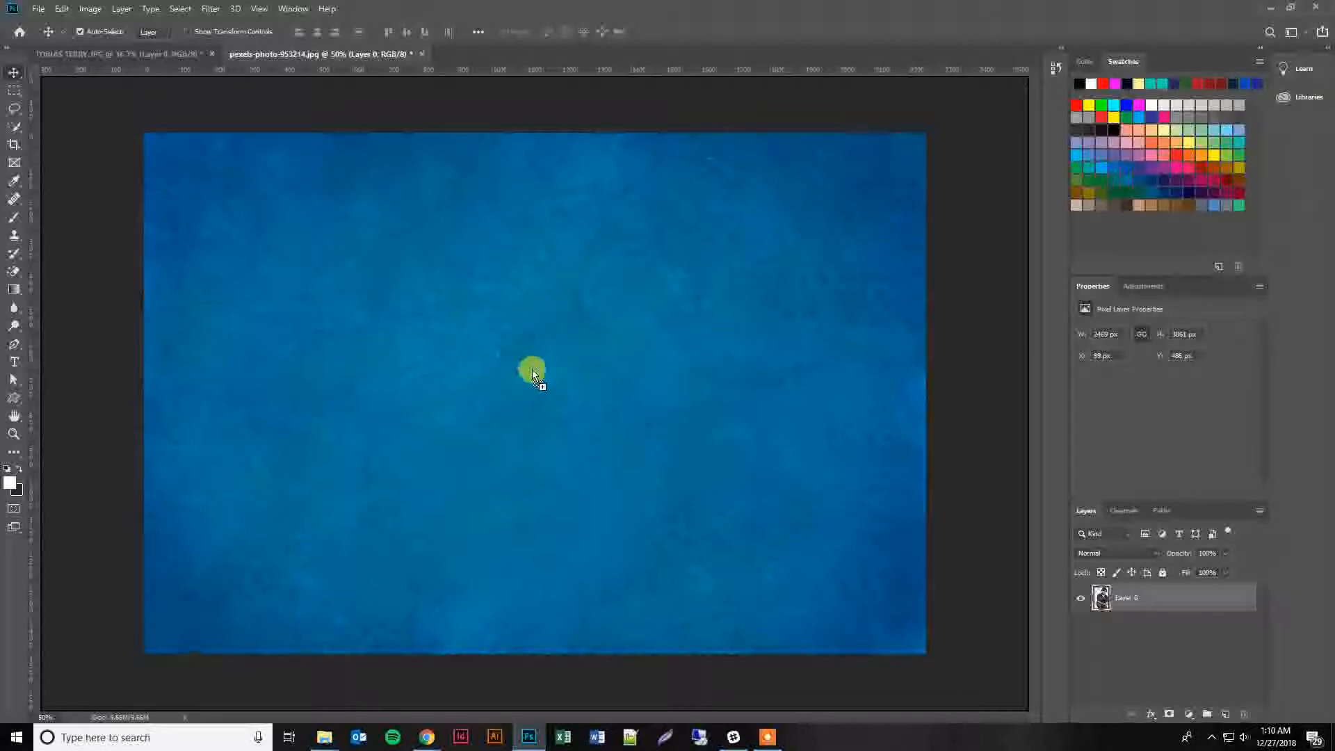
{"action": "left_click_drag", "start_coordinate": [533, 376], "coordinate": [555, 378]}
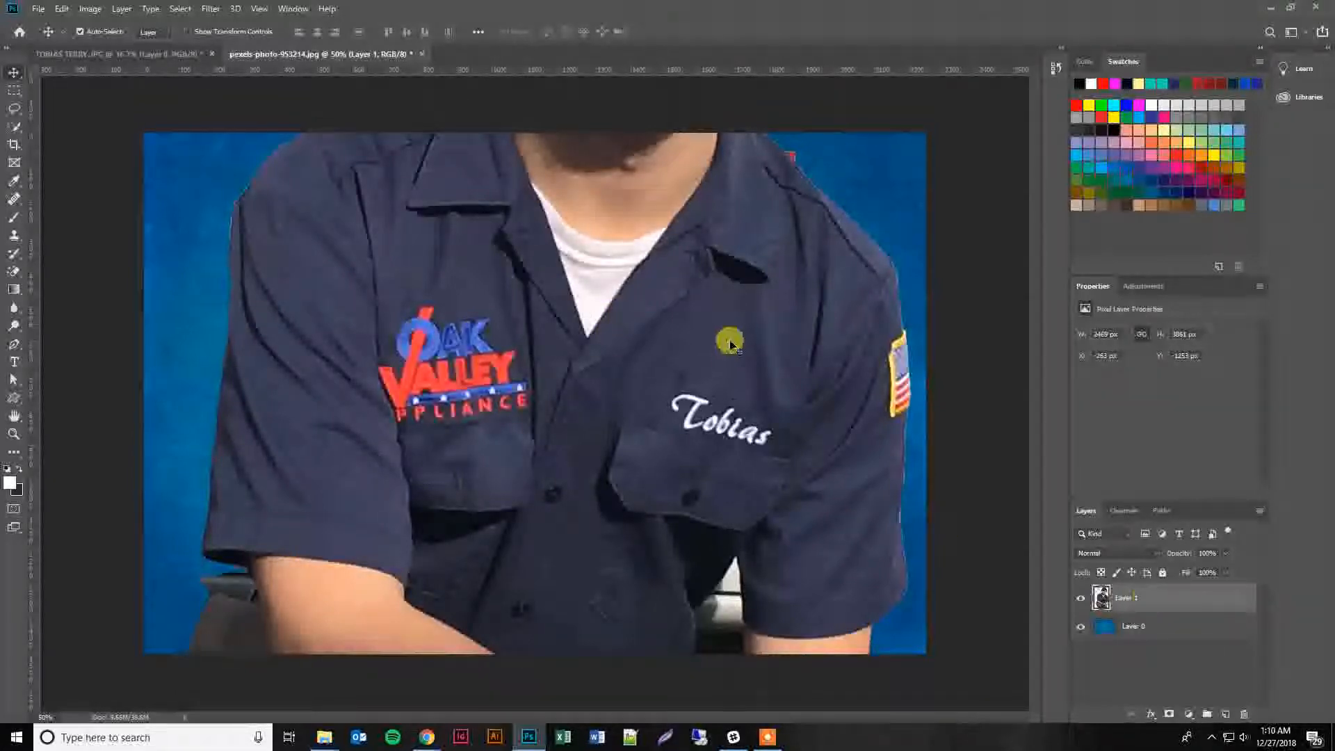
Step: Scale the cut-out man to 37.71% and move him to the middle of the blue background
{"action": "key", "text": "ctrl+t"}
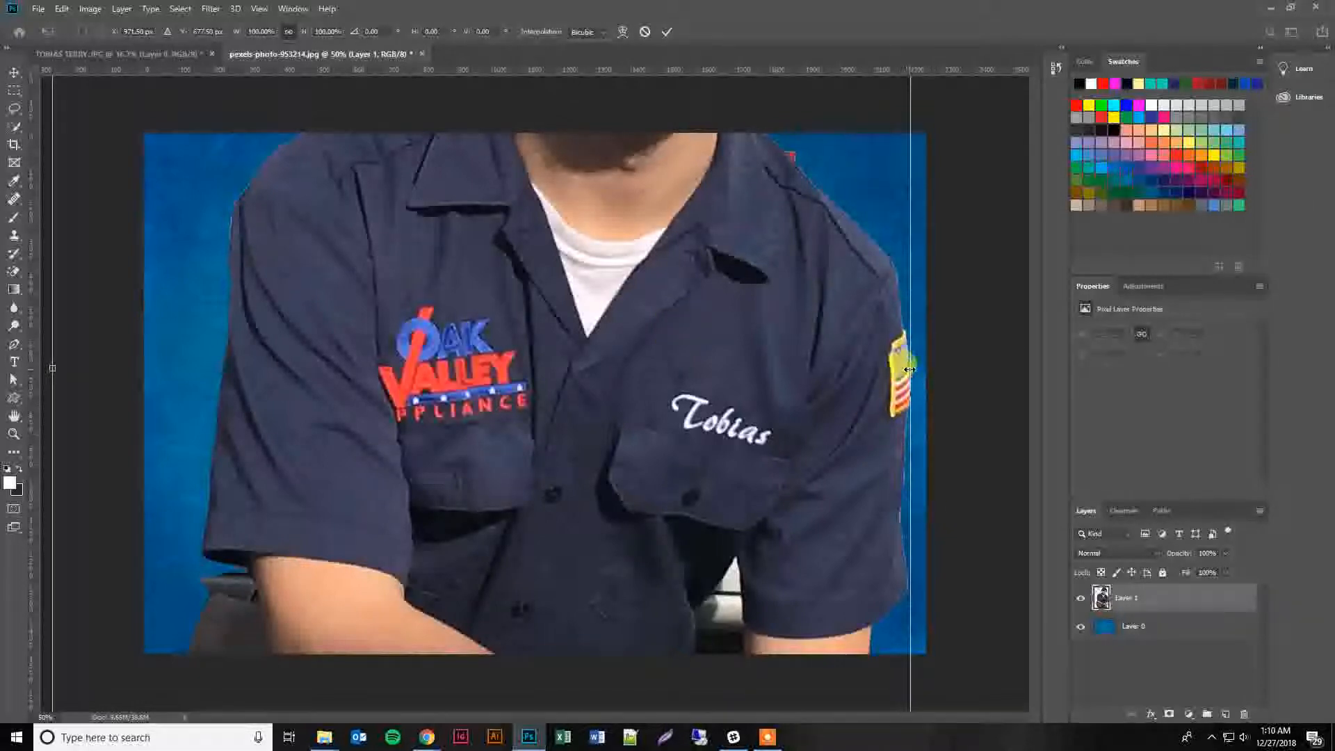
{"action": "left_click_drag", "start_coordinate": [910, 369], "coordinate": [367, 391]}
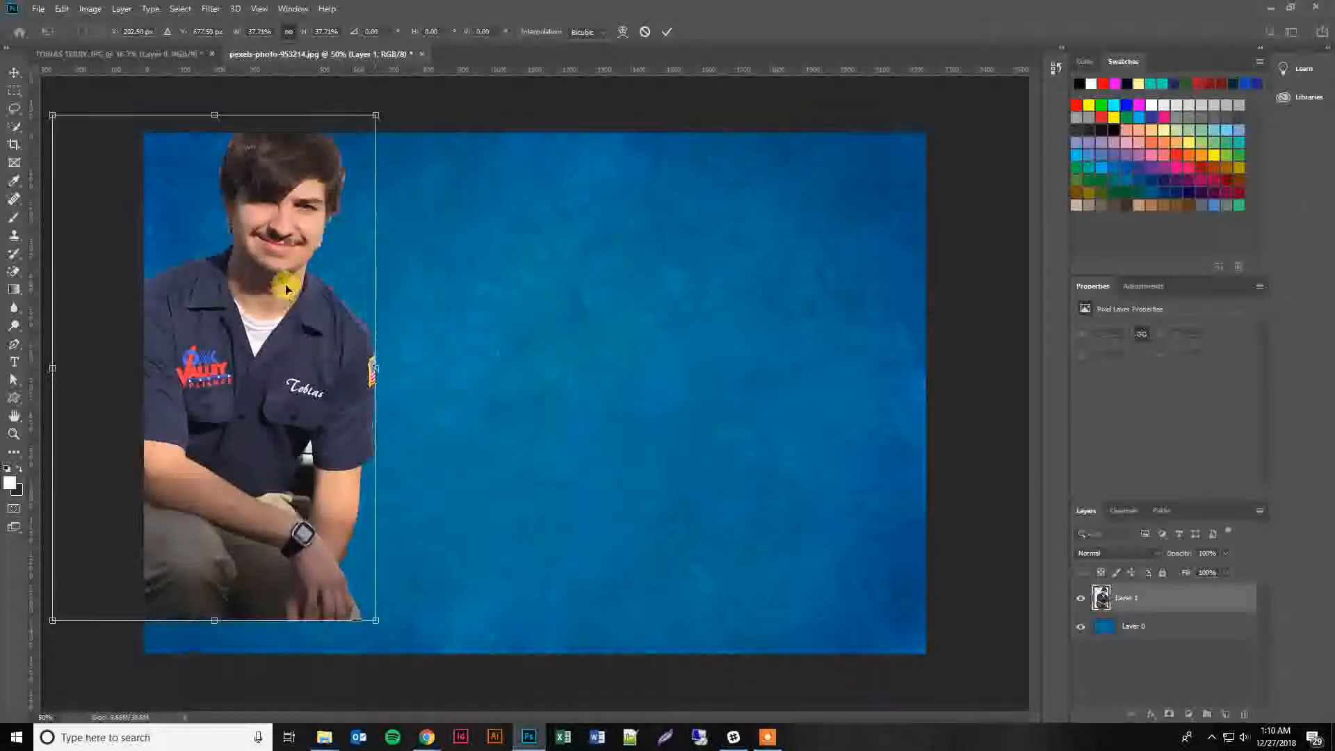
{"action": "left_click_drag", "start_coordinate": [285, 289], "coordinate": [600, 313]}
{"action": "key", "text": "Return"}
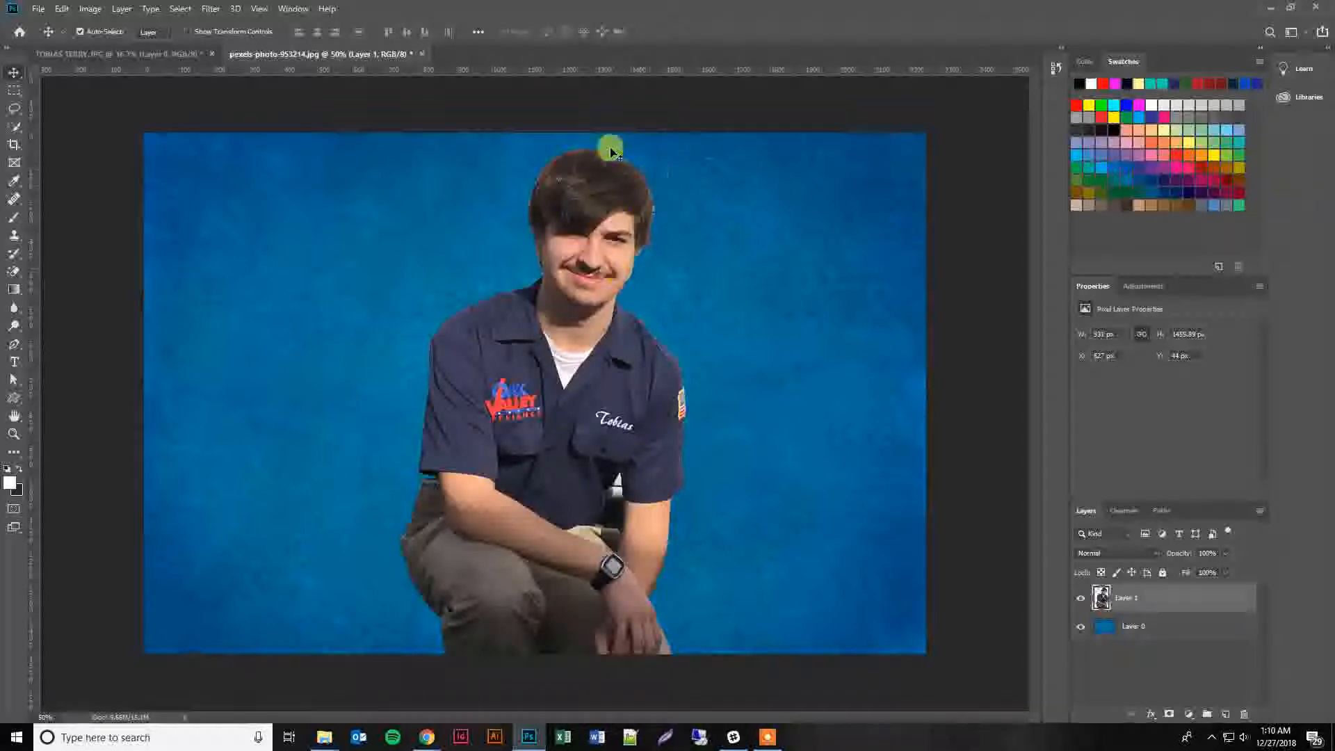
Step: Compare with the original cut-out document, then move the man down and slightly left on the blue background to X 561 px, Y 190 px
{"action": "left_click", "coordinate": [166, 57]}
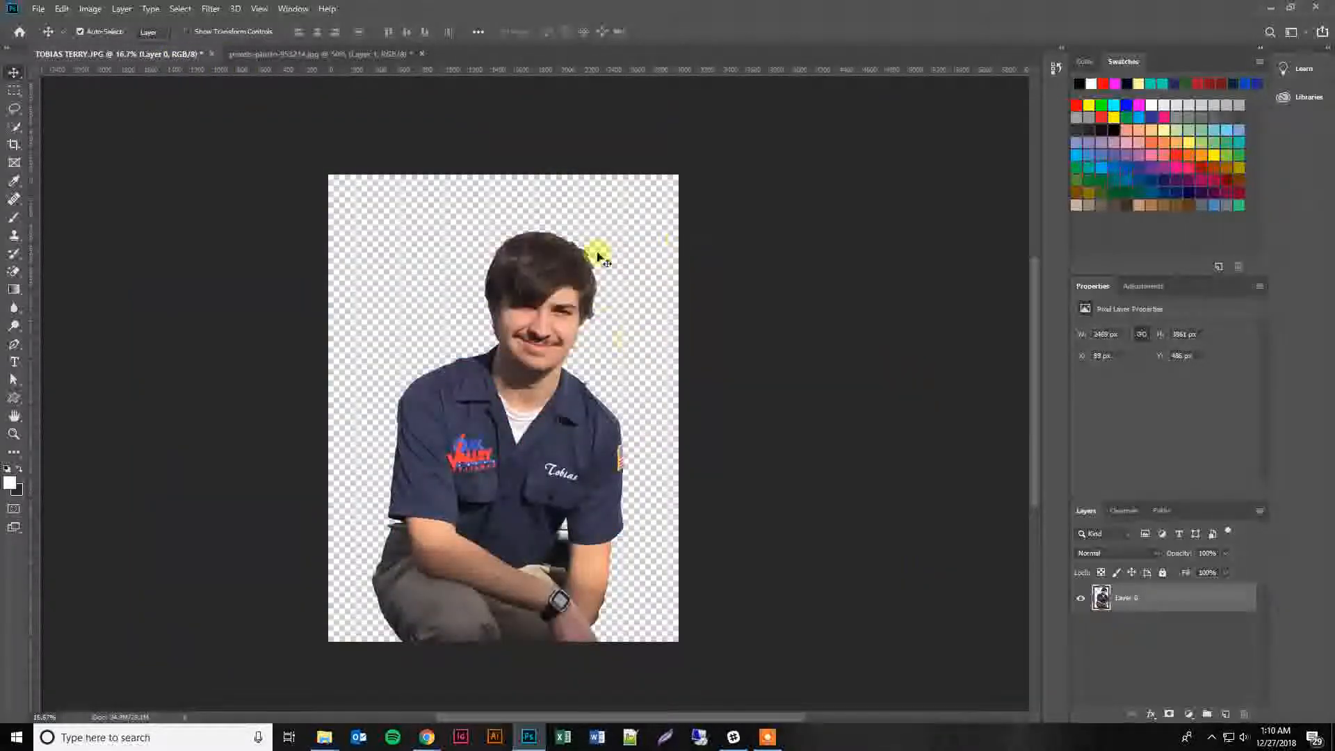
{"action": "left_click", "coordinate": [313, 53]}
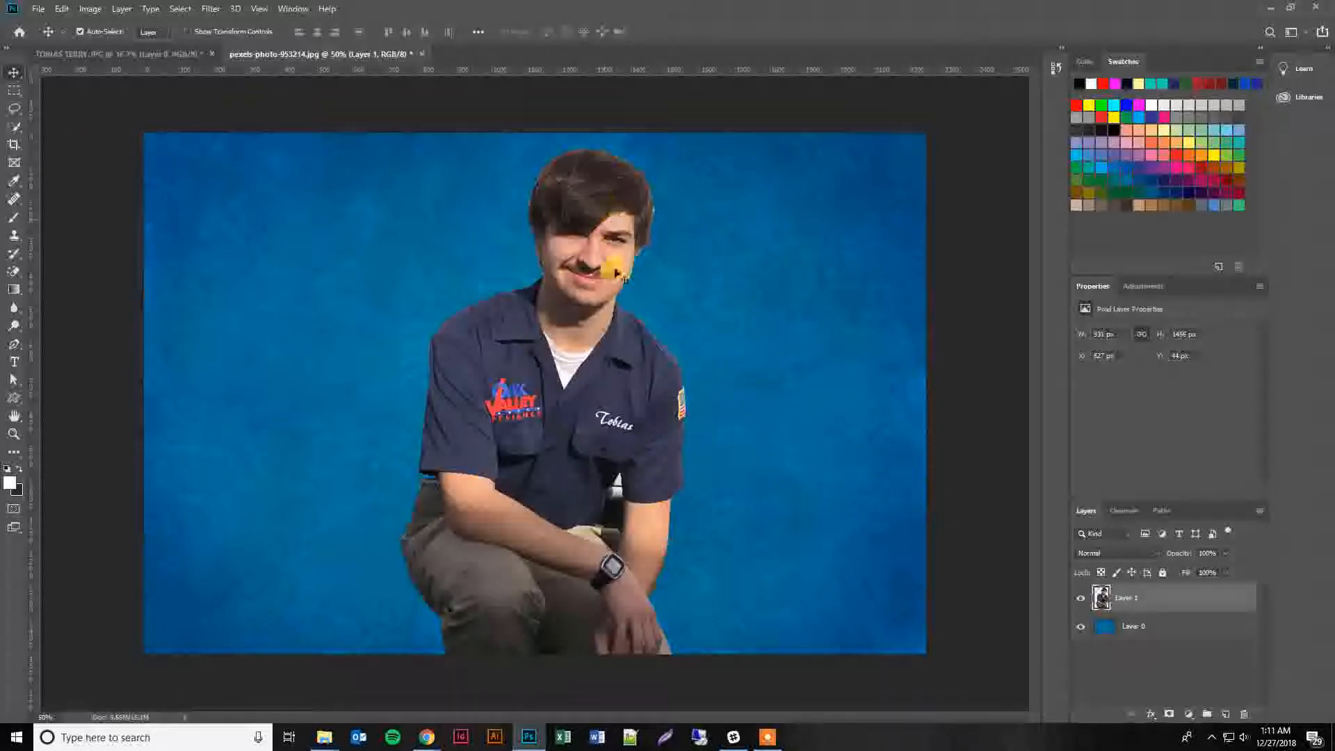
{"action": "left_click_drag", "start_coordinate": [569, 321], "coordinate": [565, 338]}
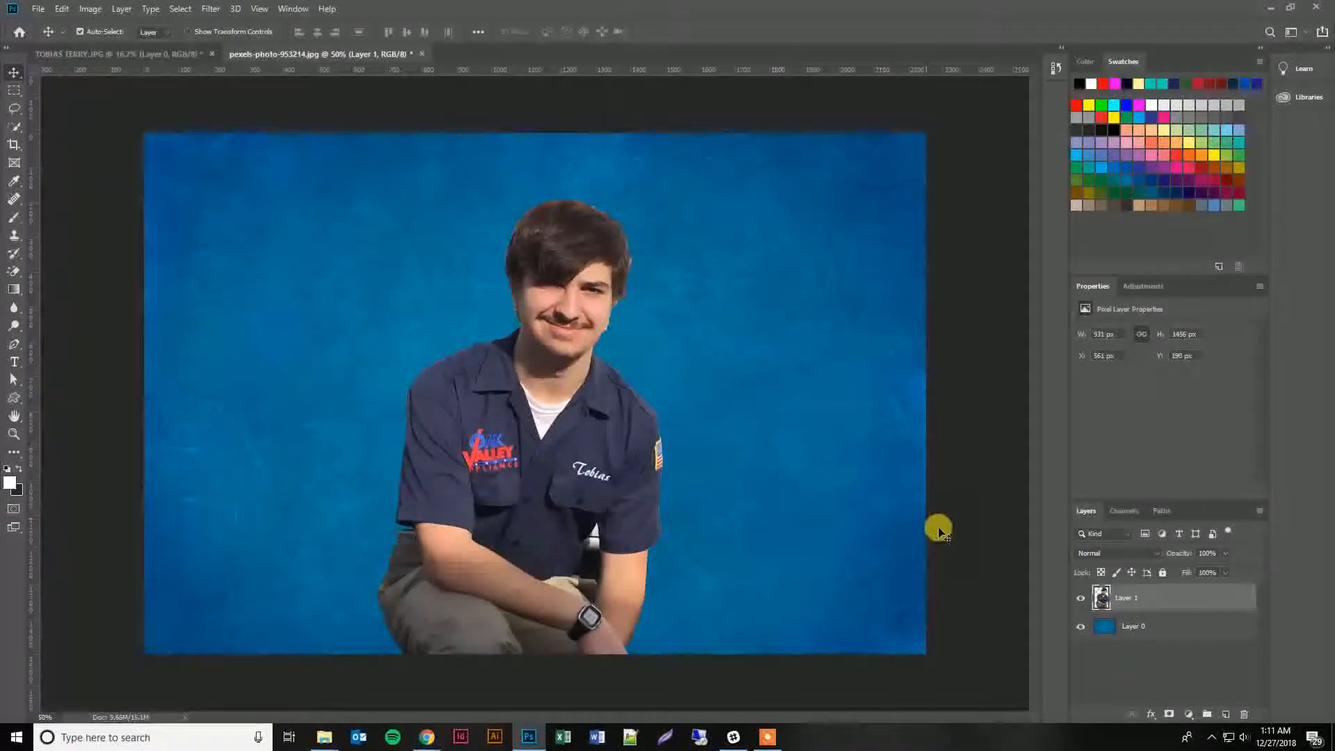
Step: Add a layer mask to Layer 1 and ready the Brush tool with black (000000) as the foreground color
{"action": "left_click", "coordinate": [960, 528]}
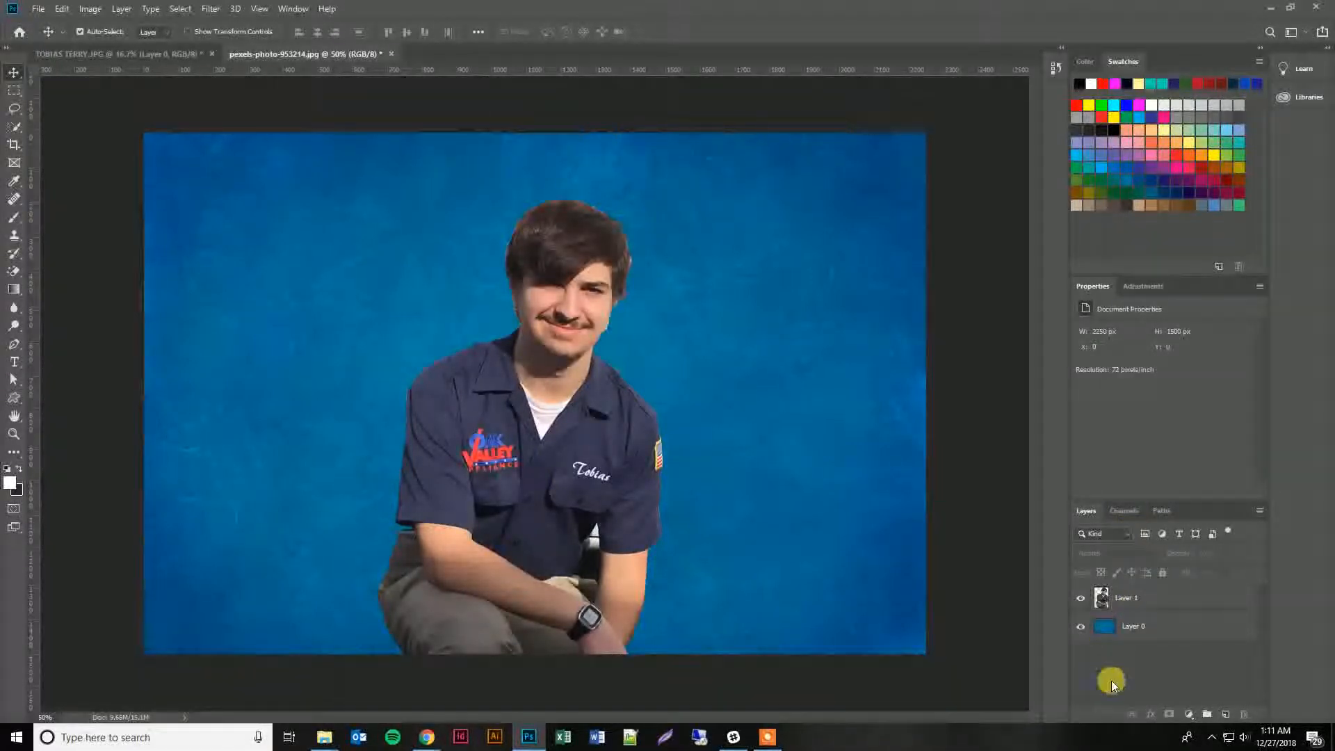
{"action": "left_click", "coordinate": [1166, 602]}
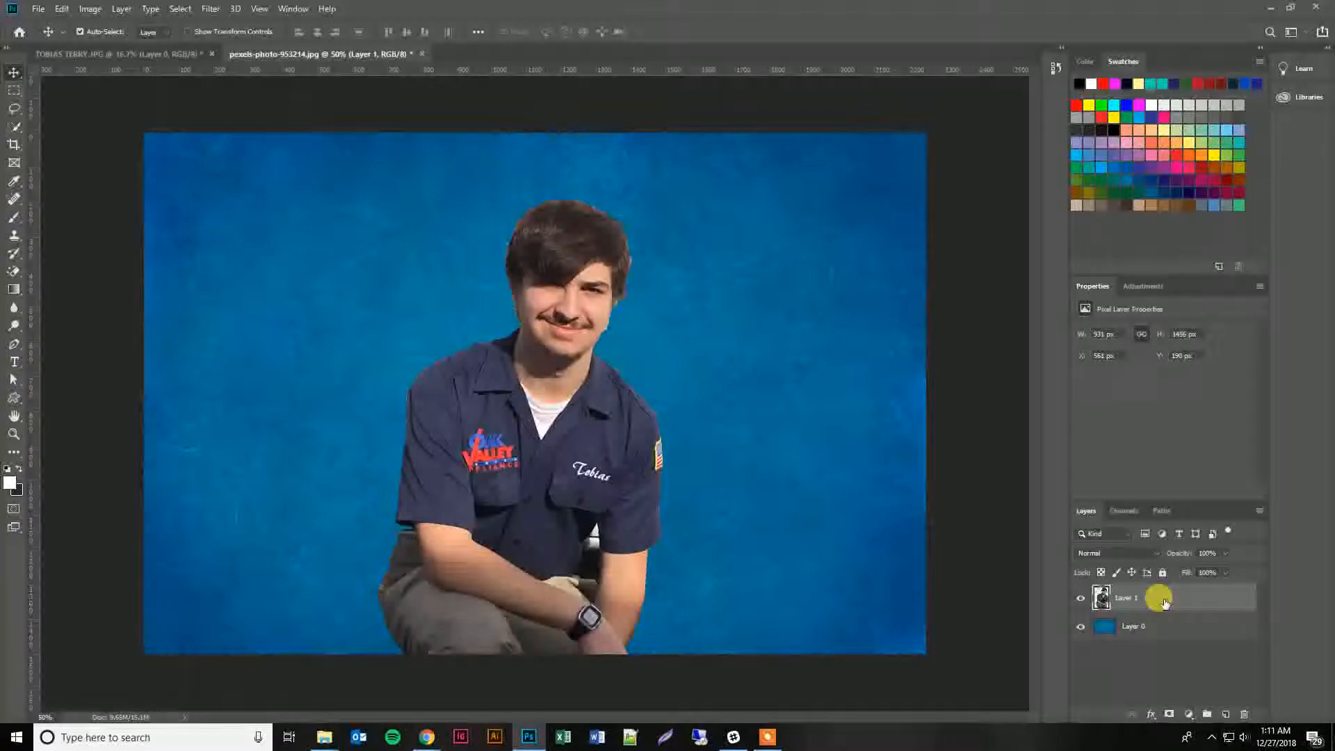
{"action": "left_click", "coordinate": [1169, 716]}
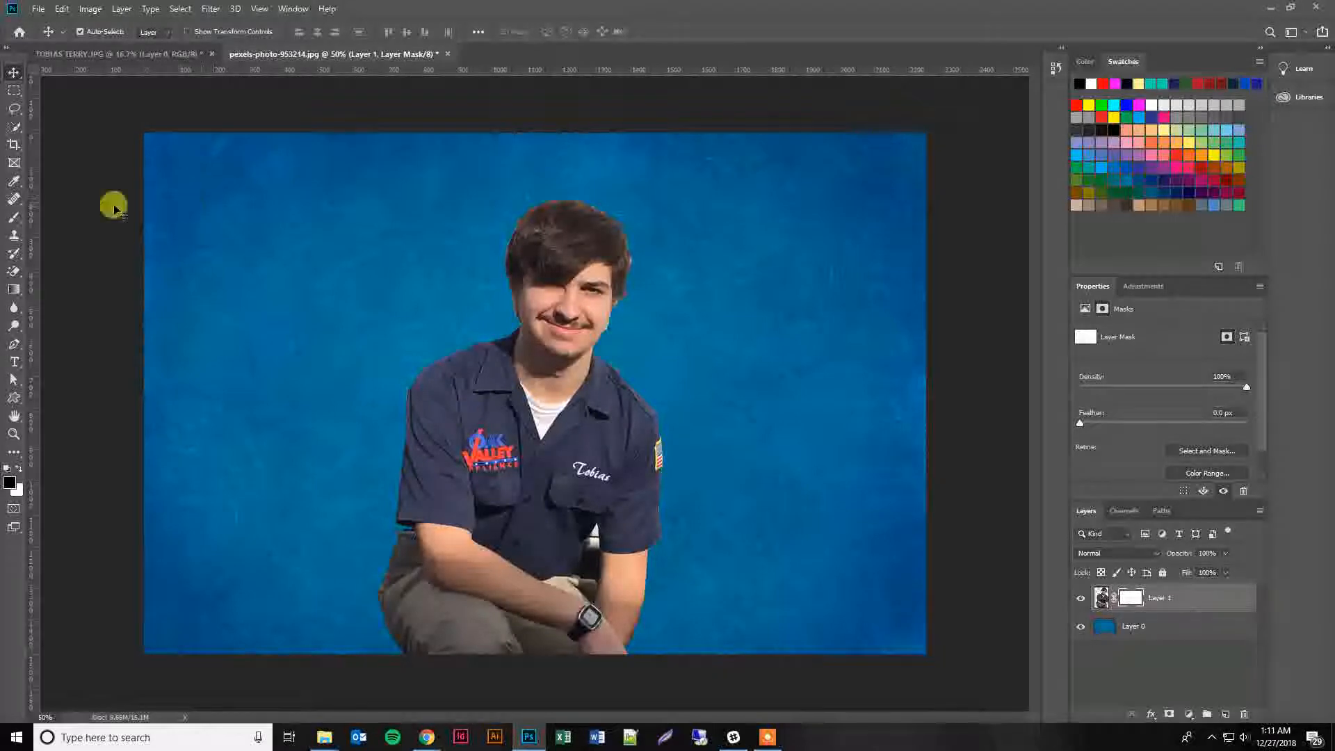
{"action": "left_click", "coordinate": [16, 221]}
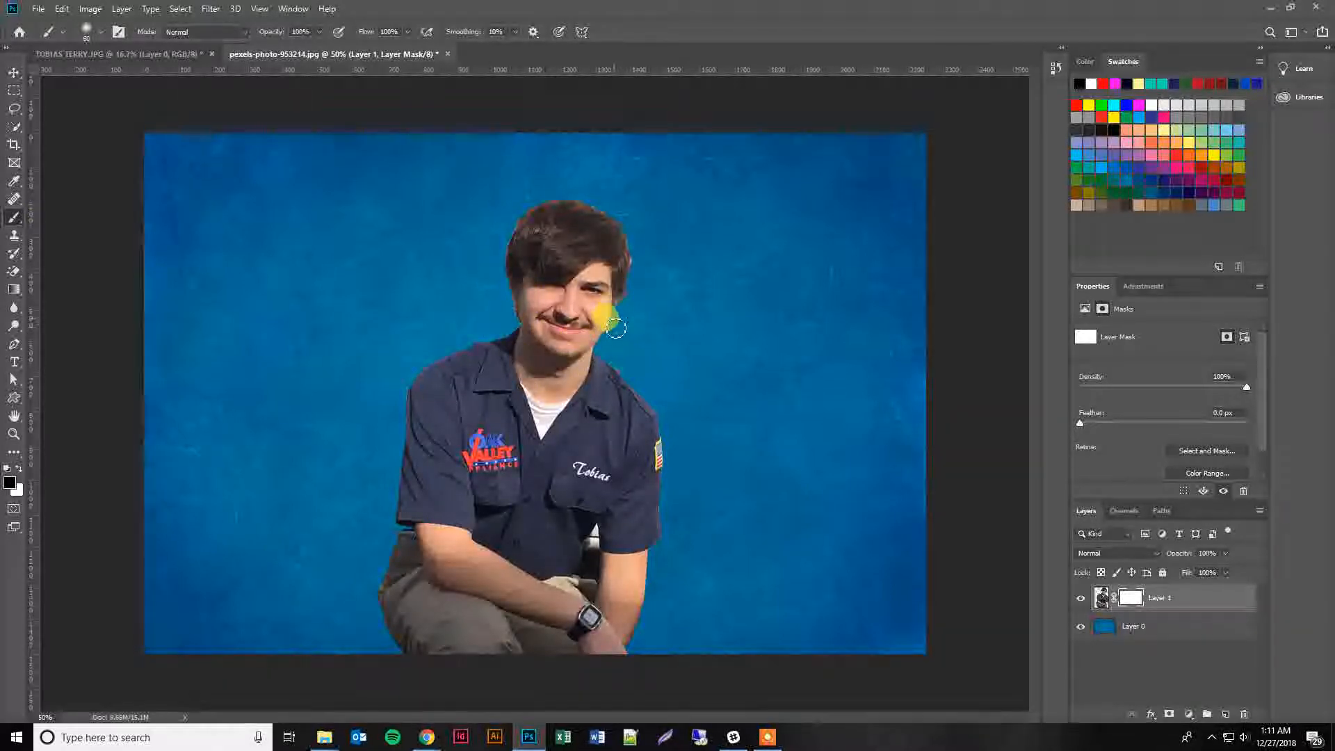
{"action": "left_click", "coordinate": [13, 483]}
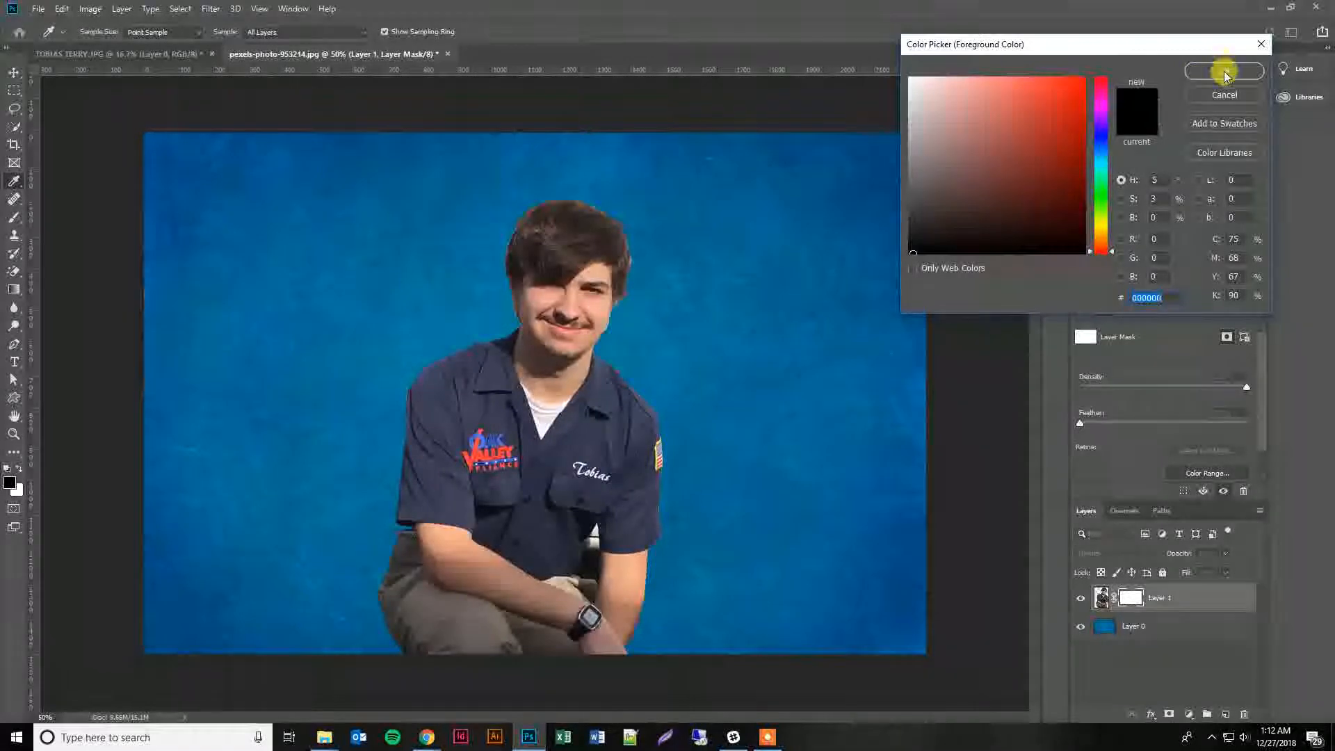
{"action": "left_click", "coordinate": [1224, 71]}
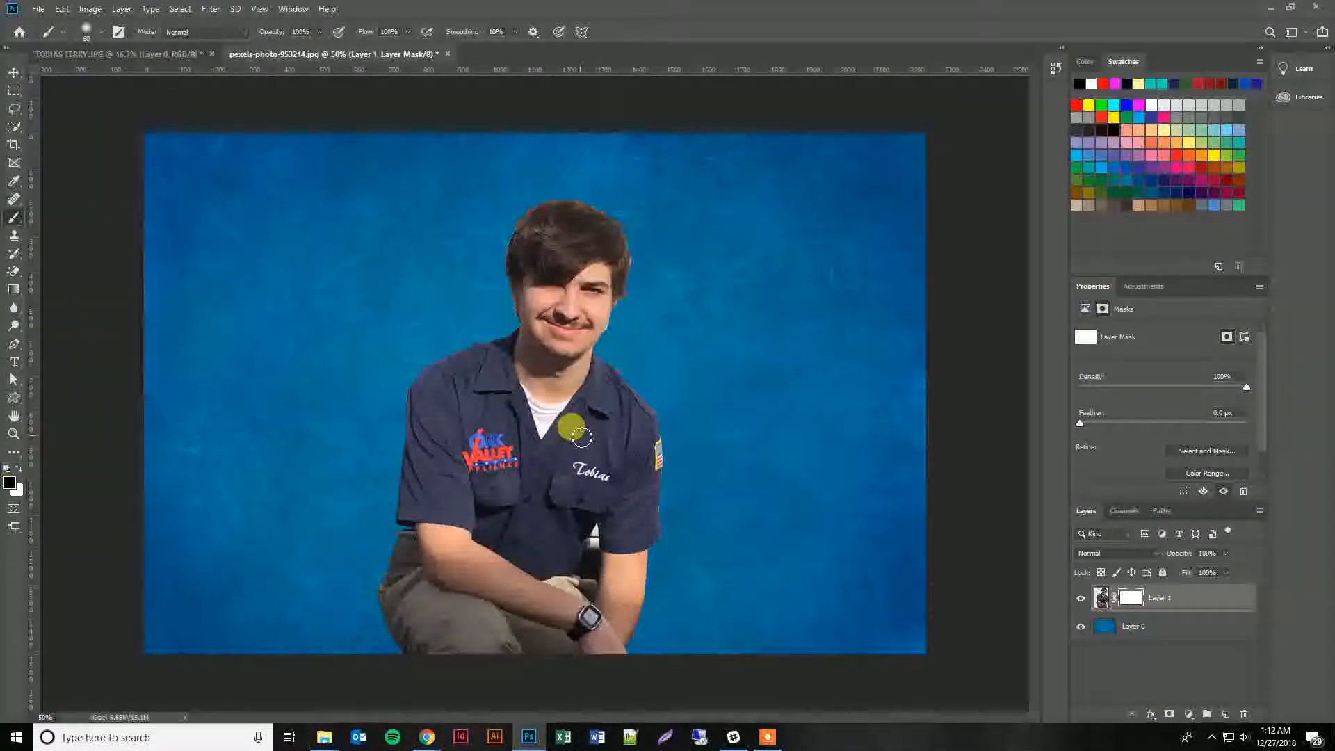
Step: Try painting black on the mask over the shirt and white directly on the portrait layer, undoing each stroke
{"action": "mouse_move", "coordinate": [582, 436]}
{"action": "left_mouse_down"}
{"action": "mouse_move", "coordinate": [573, 407]}
{"action": "mouse_move", "coordinate": [589, 431]}
{"action": "mouse_move", "coordinate": [568, 434]}
{"action": "mouse_move", "coordinate": [577, 418]}
{"action": "mouse_move", "coordinate": [596, 434]}
{"action": "mouse_move", "coordinate": [583, 411]}
{"action": "mouse_move", "coordinate": [576, 426]}
{"action": "mouse_move", "coordinate": [585, 400]}
{"action": "mouse_move", "coordinate": [596, 416]}
{"action": "mouse_move", "coordinate": [571, 420]}
{"action": "mouse_move", "coordinate": [580, 379]}
{"action": "mouse_move", "coordinate": [592, 402]}
{"action": "mouse_move", "coordinate": [579, 376]}
{"action": "mouse_move", "coordinate": [596, 386]}
{"action": "mouse_move", "coordinate": [560, 362]}
{"action": "mouse_move", "coordinate": [552, 429]}
{"action": "mouse_move", "coordinate": [551, 377]}
{"action": "mouse_move", "coordinate": [534, 402]}
{"action": "mouse_move", "coordinate": [526, 381]}
{"action": "mouse_move", "coordinate": [551, 360]}
{"action": "left_mouse_up"}
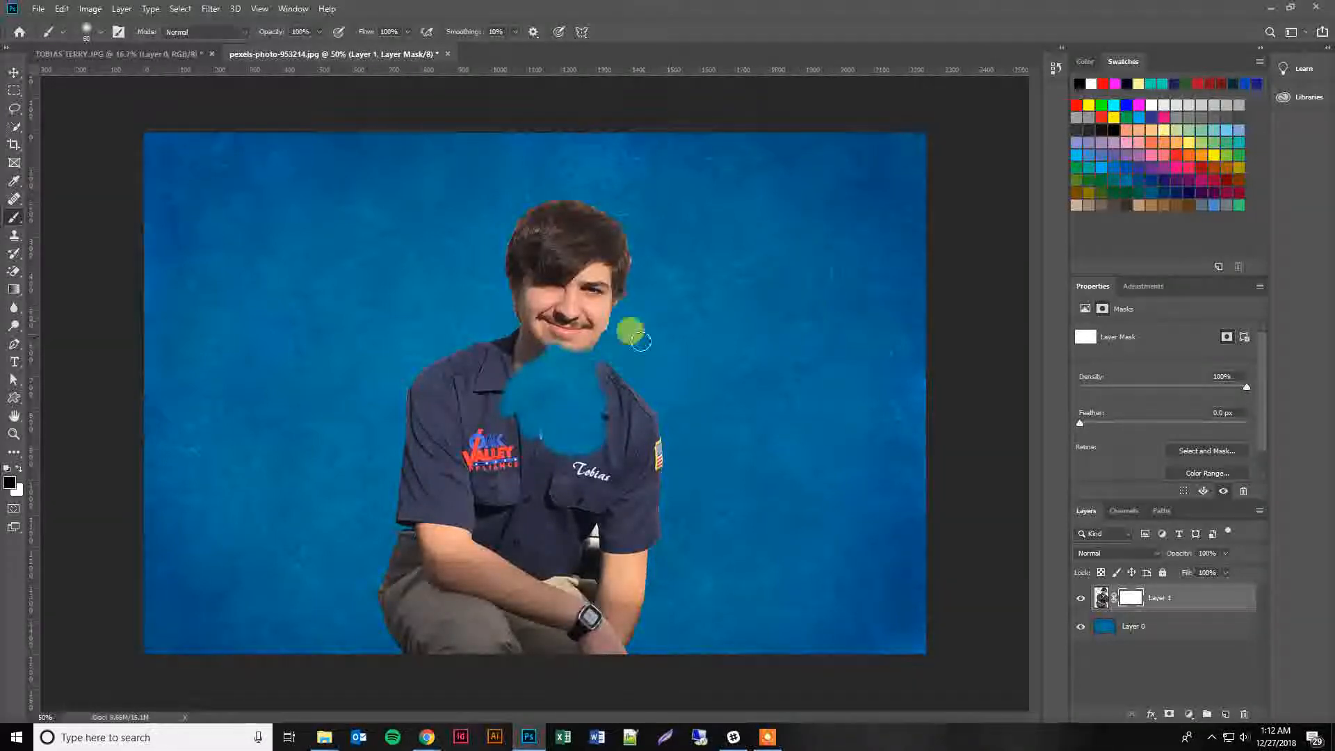
{"action": "key", "text": "ctrl+z"}
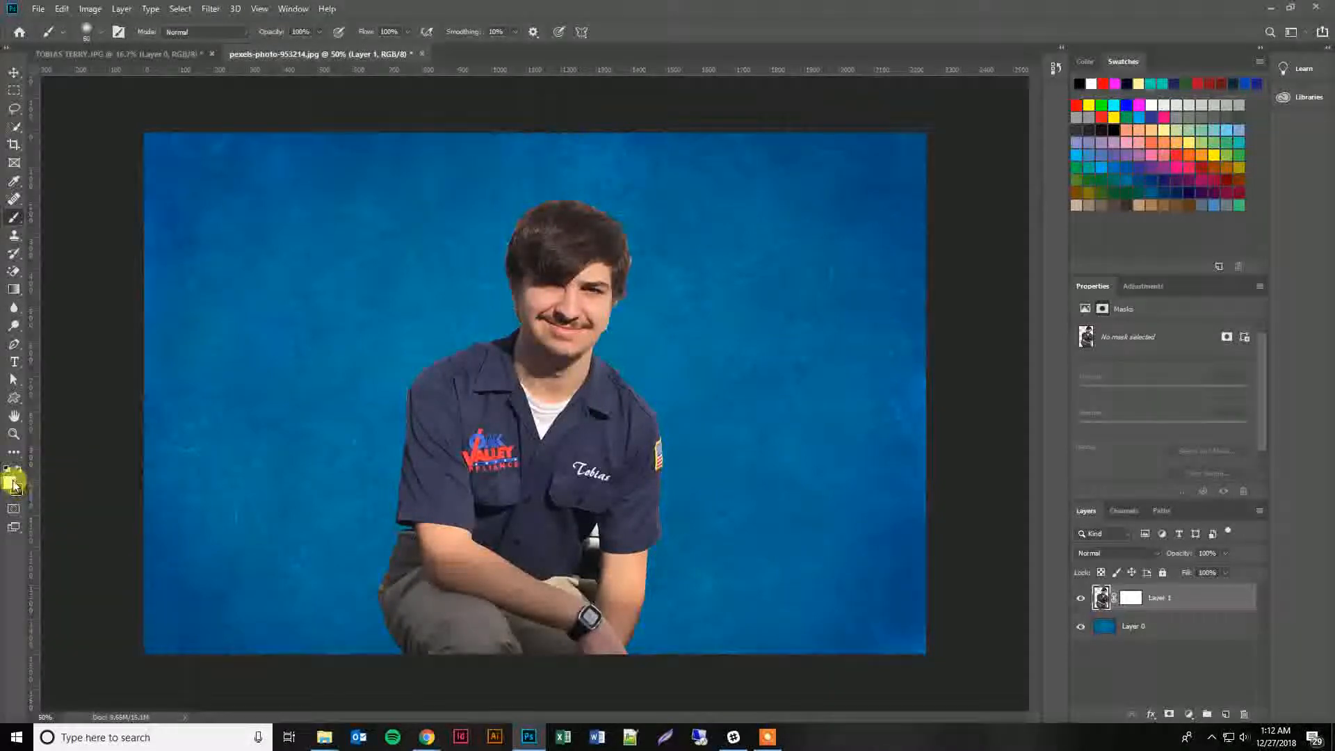
{"action": "mouse_move", "coordinate": [640, 402]}
{"action": "left_mouse_down"}
{"action": "mouse_move", "coordinate": [629, 382]}
{"action": "mouse_move", "coordinate": [599, 391]}
{"action": "mouse_move", "coordinate": [656, 396]}
{"action": "mouse_move", "coordinate": [624, 433]}
{"action": "mouse_move", "coordinate": [649, 382]}
{"action": "mouse_move", "coordinate": [662, 404]}
{"action": "mouse_move", "coordinate": [694, 400]}
{"action": "left_mouse_up"}
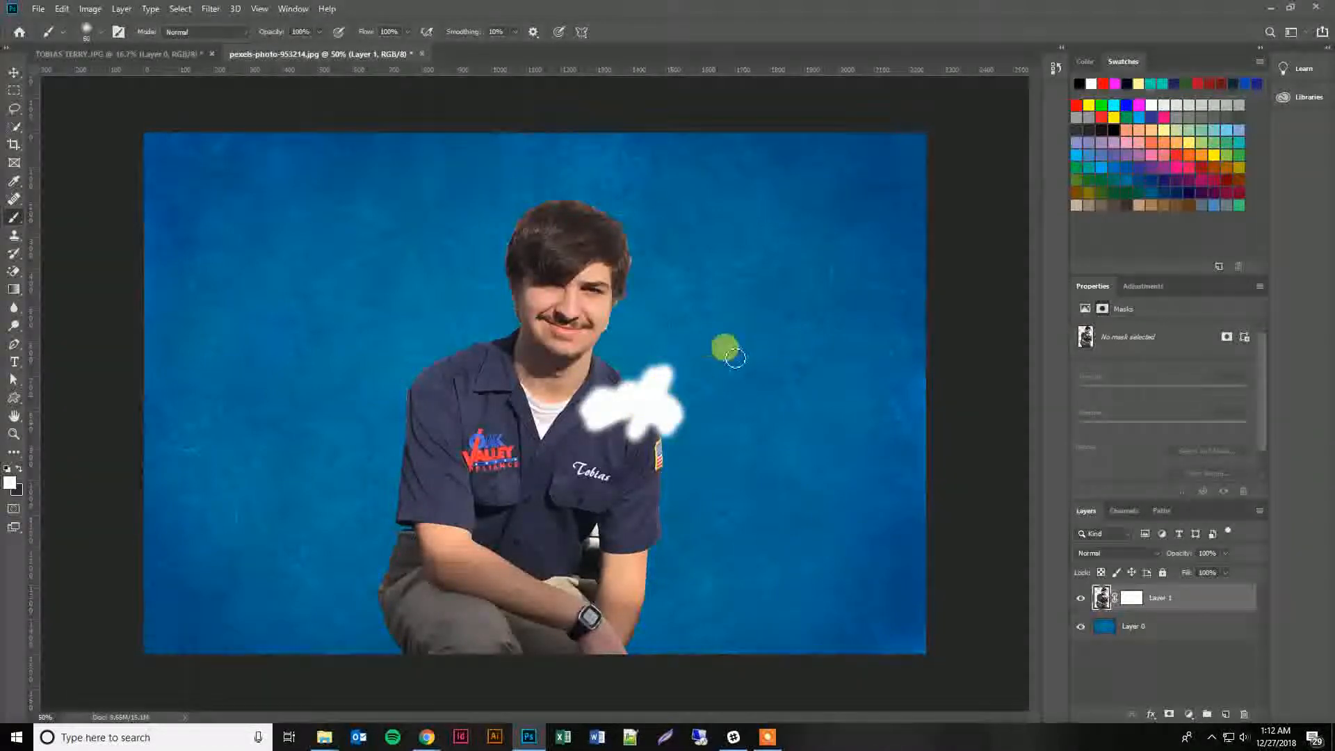
{"action": "key", "text": "ctrl+z"}
{"action": "left_click", "coordinate": [781, 739]}
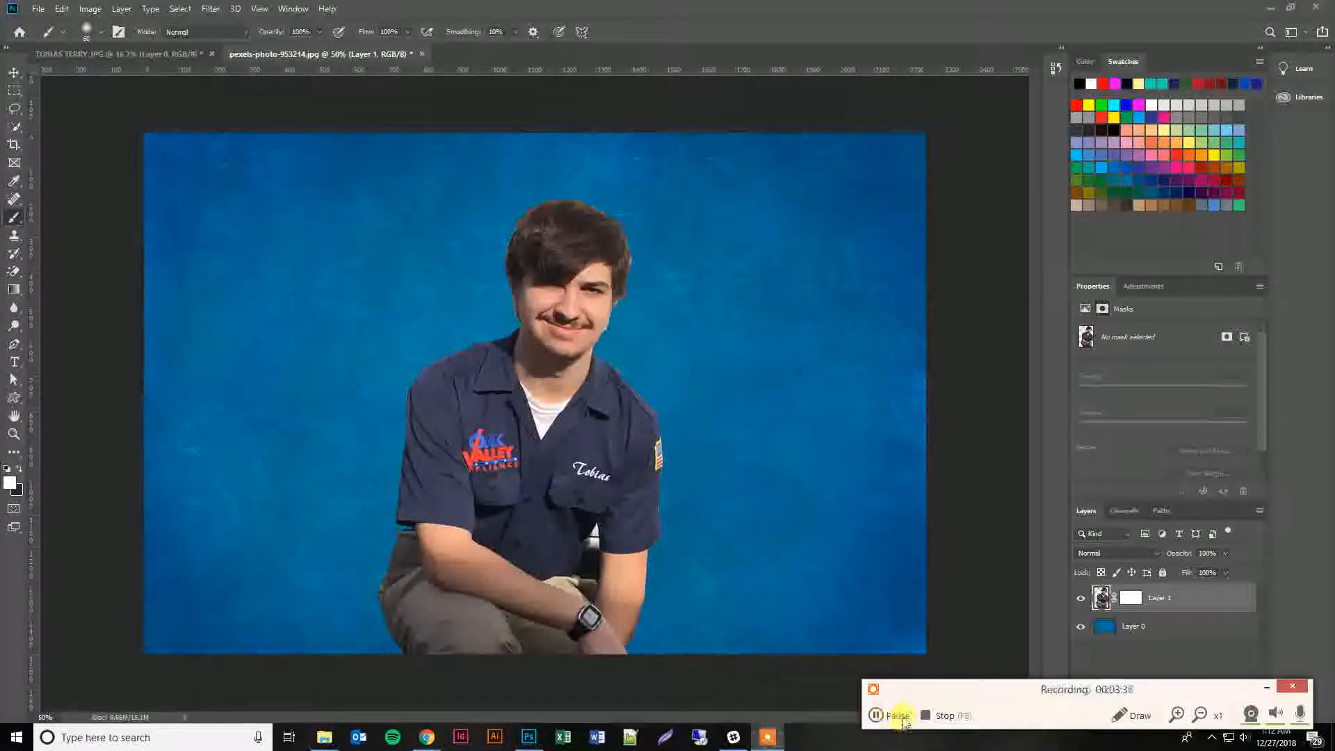
{"action": "left_click", "coordinate": [900, 717]}
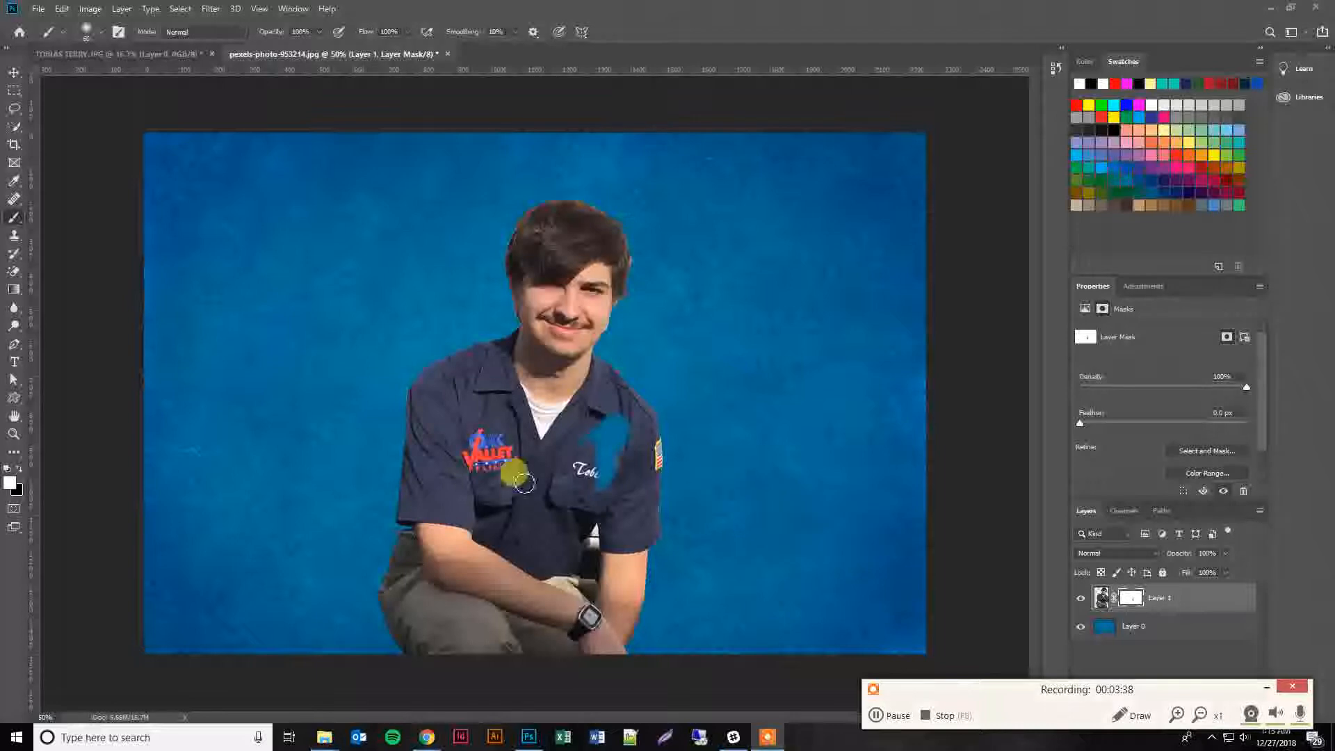
Step: Swap between black and white, and paint white on Layer 1's mask to restore the hidden shirt area around the name
{"action": "mouse_move", "coordinate": [615, 480]}
{"action": "left_mouse_down"}
{"action": "mouse_move", "coordinate": [597, 454]}
{"action": "mouse_move", "coordinate": [648, 403]}
{"action": "left_mouse_up"}
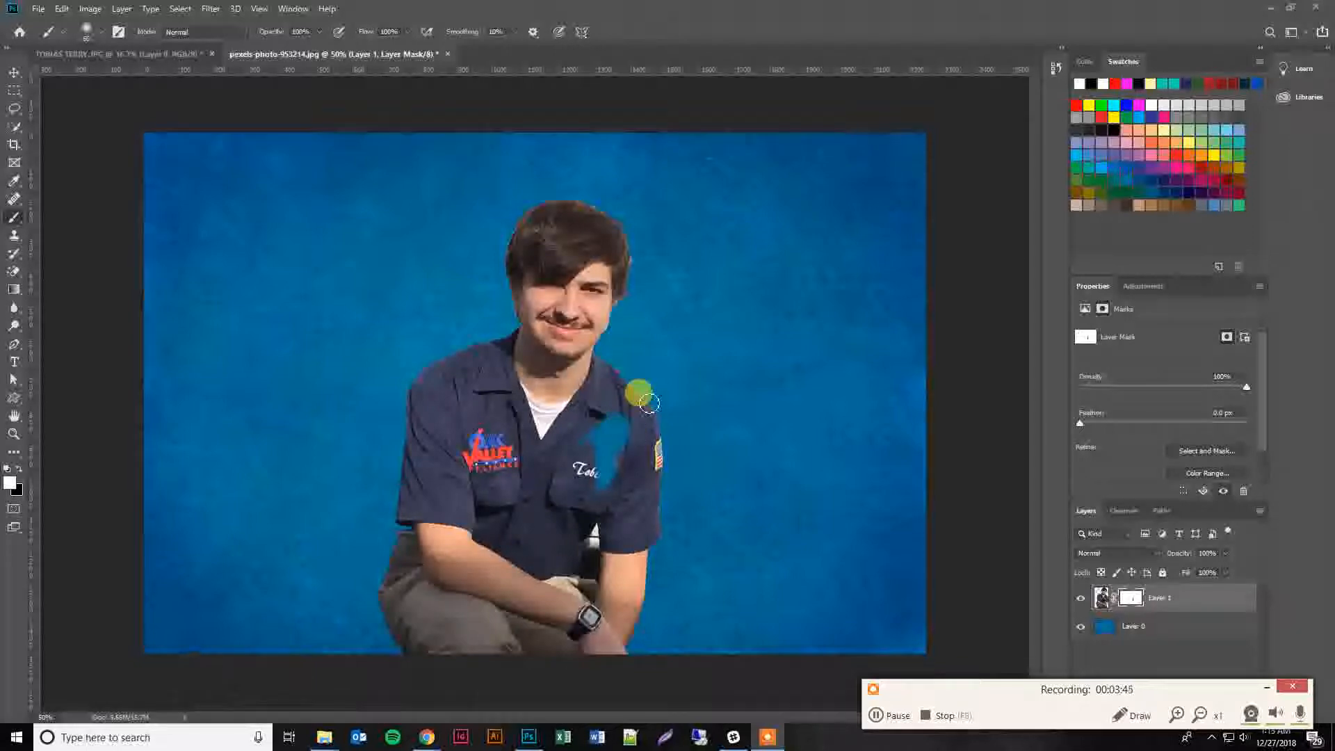
{"action": "left_click", "coordinate": [19, 472]}
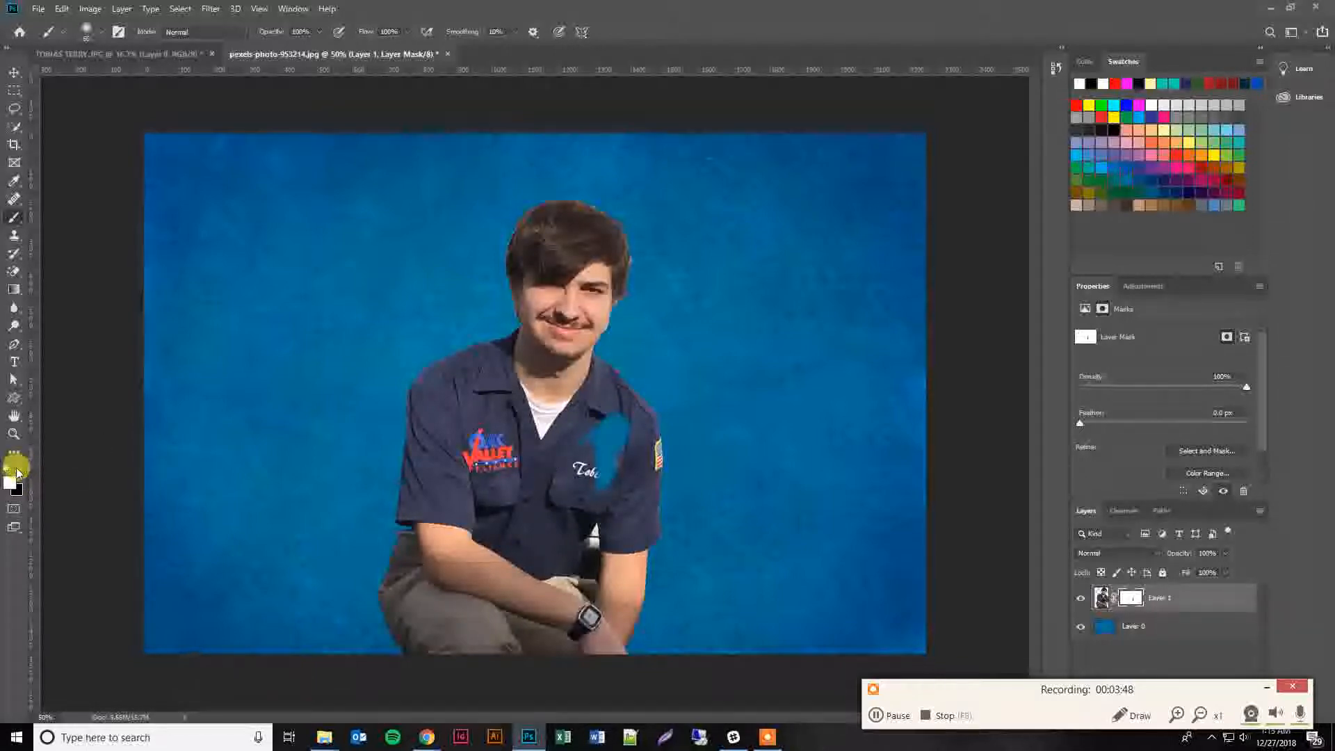
{"action": "left_click", "coordinate": [19, 472]}
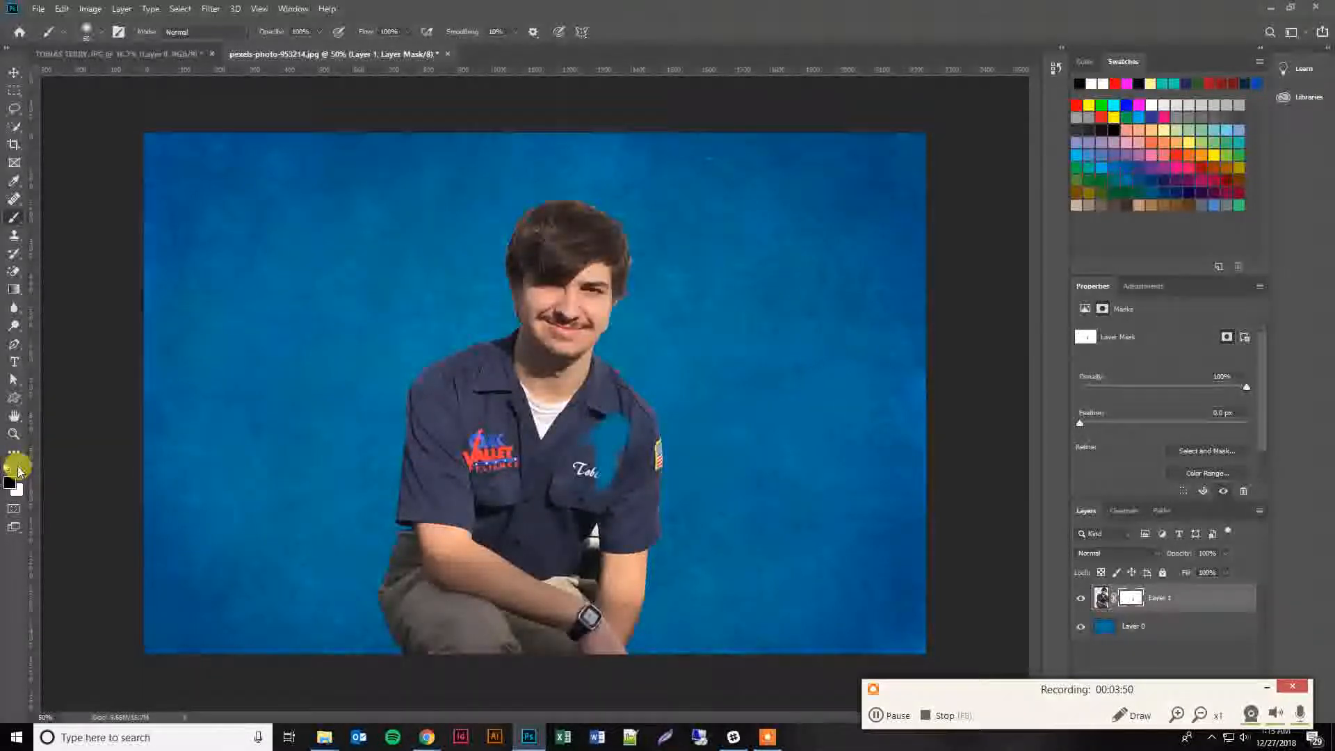
{"action": "left_click", "coordinate": [18, 472]}
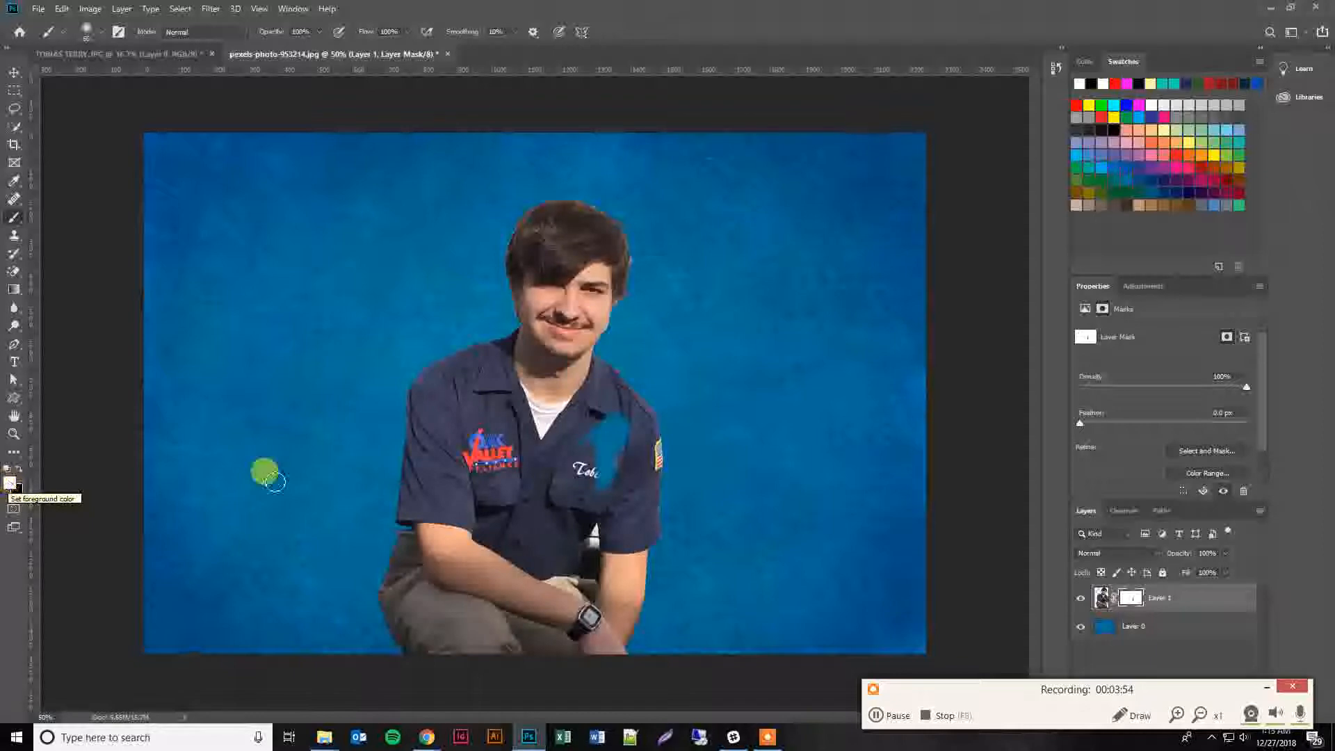
{"action": "mouse_move", "coordinate": [602, 478]}
{"action": "left_mouse_down"}
{"action": "mouse_move", "coordinate": [597, 455]}
{"action": "mouse_move", "coordinate": [607, 484]}
{"action": "mouse_move", "coordinate": [570, 487]}
{"action": "mouse_move", "coordinate": [614, 471]}
{"action": "mouse_move", "coordinate": [626, 438]}
{"action": "mouse_move", "coordinate": [610, 459]}
{"action": "mouse_move", "coordinate": [606, 424]}
{"action": "mouse_move", "coordinate": [622, 419]}
{"action": "mouse_move", "coordinate": [584, 451]}
{"action": "left_mouse_up"}
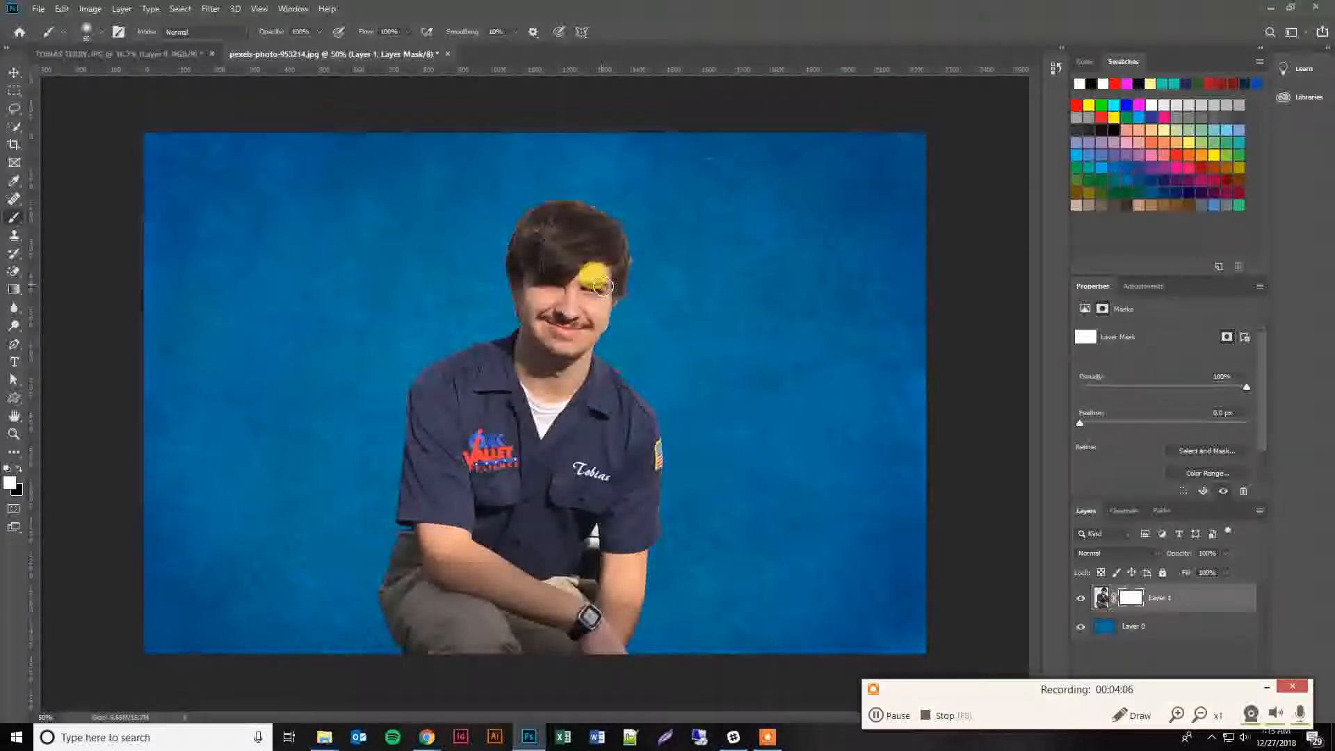
Step: Ready the Brush tool with black as the foreground color for close-up masking along the face edge beside the jaw
{"action": "key", "text": "z"}
{"action": "left_click", "coordinate": [626, 303]}
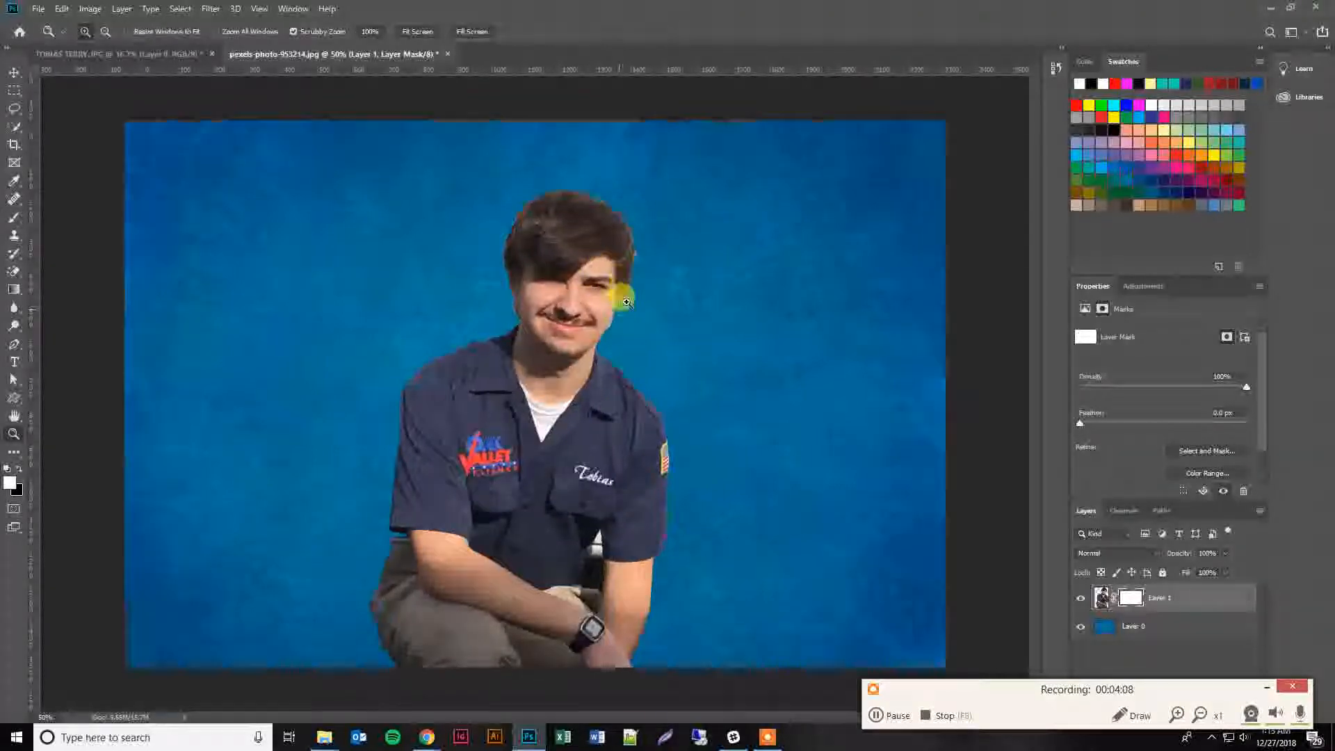
{"action": "left_click", "coordinate": [623, 287]}
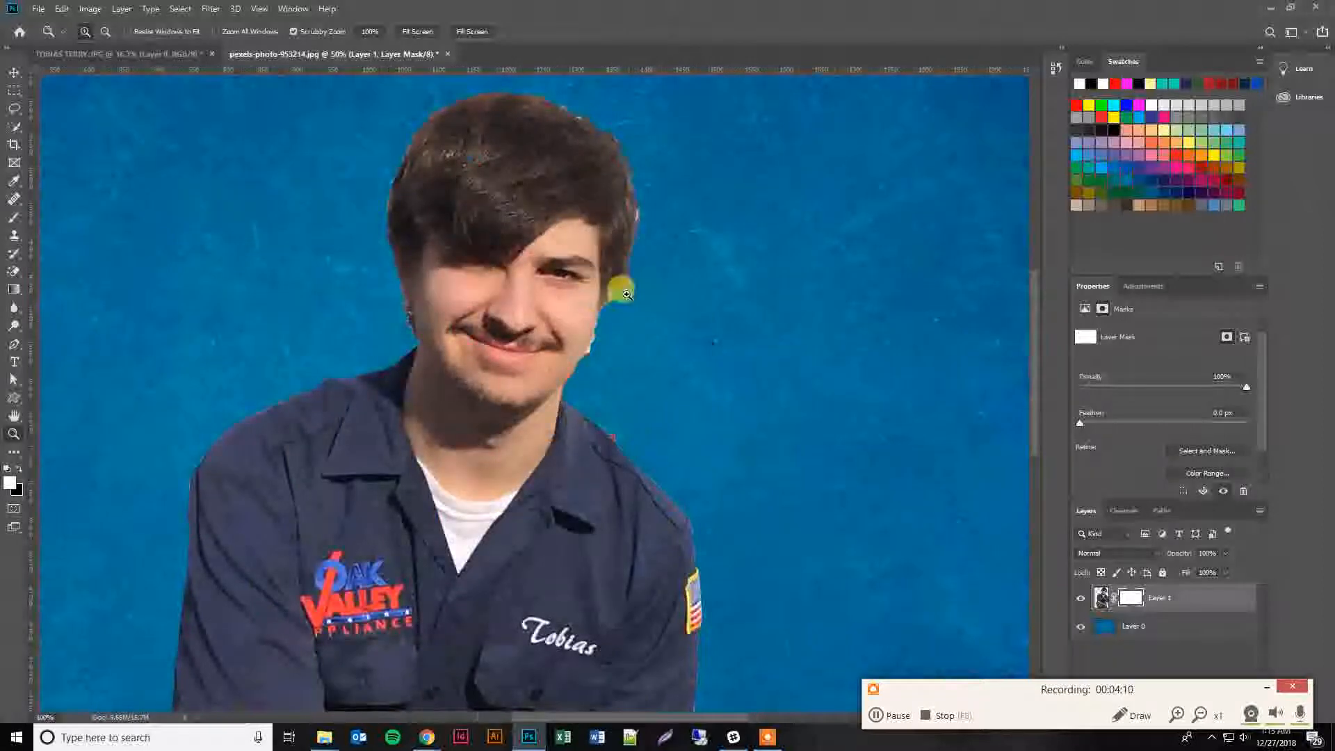
{"action": "left_click", "coordinate": [597, 294]}
{"action": "left_click", "coordinate": [591, 379]}
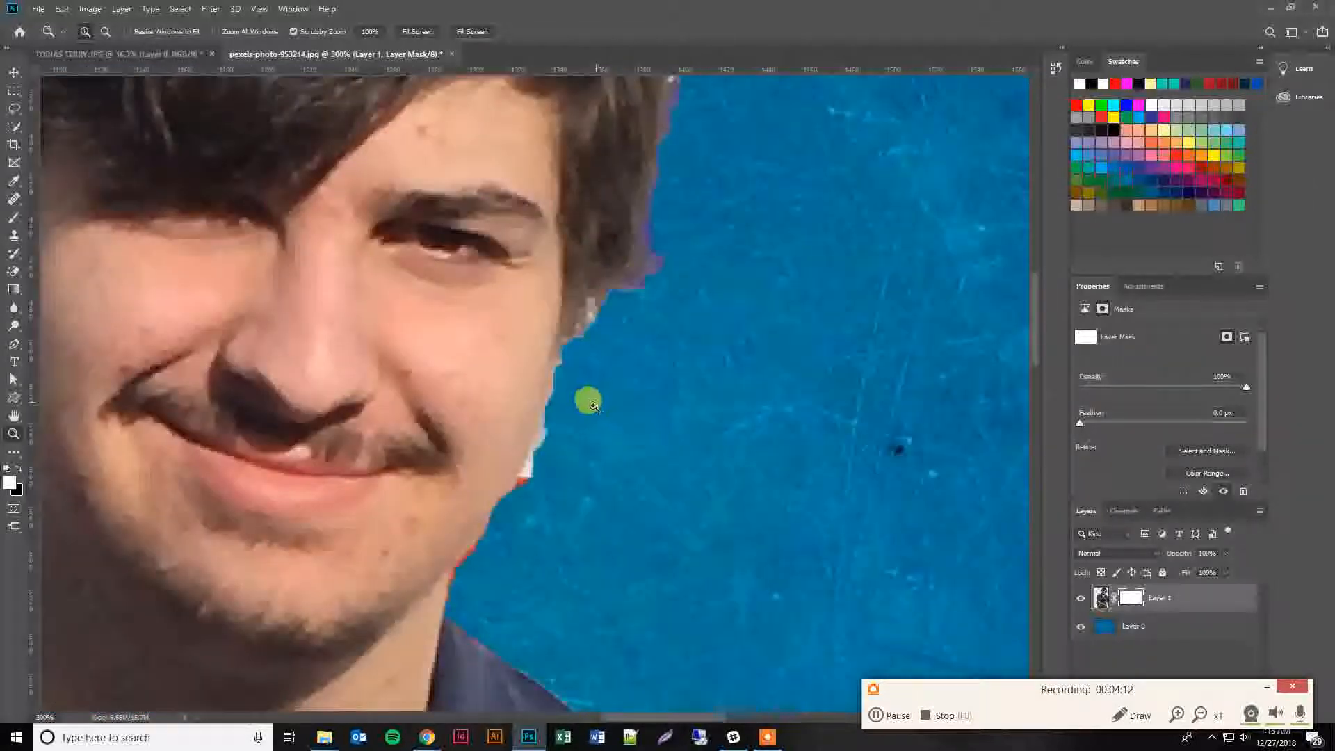
{"action": "left_click", "coordinate": [591, 407]}
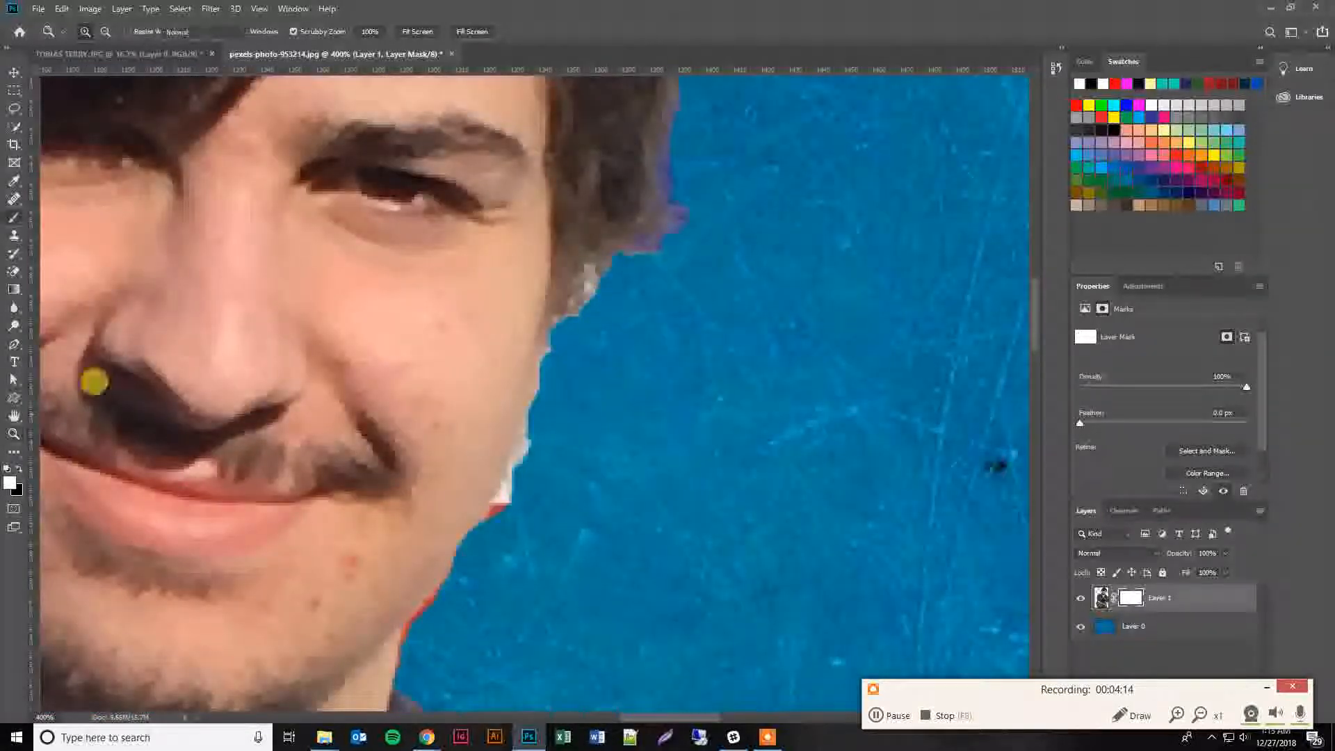
{"action": "key", "text": "b"}
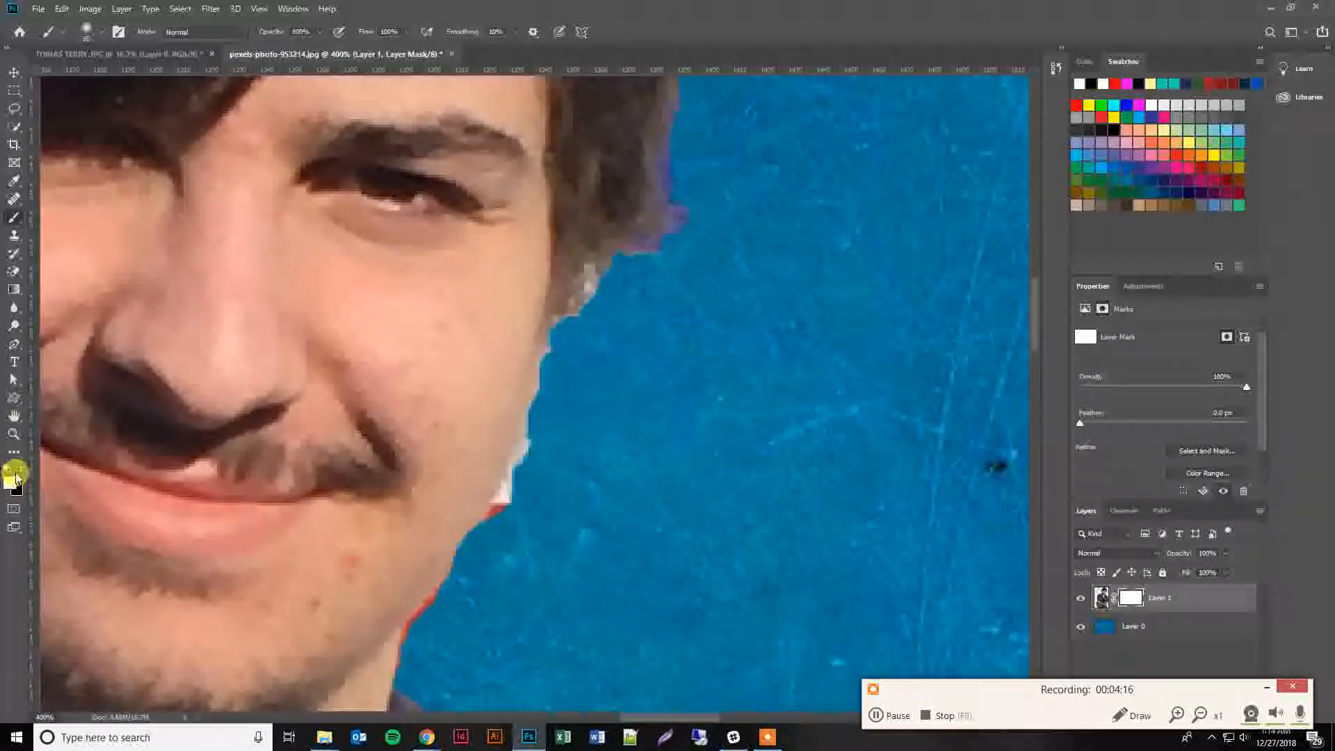
{"action": "left_click", "coordinate": [19, 471]}
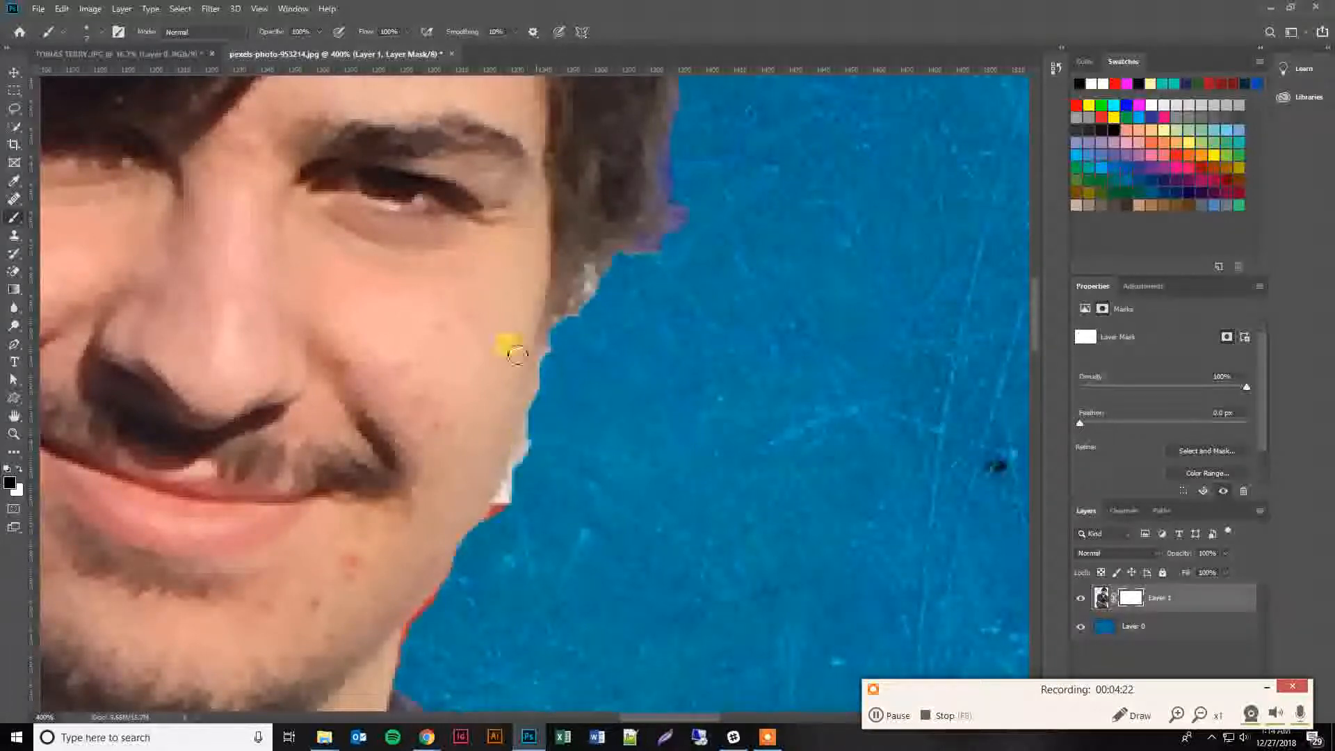
Step: Set the brush opacity to 25% and paint black on the mask with a 7 px brush over the white fringe beside the jaw
{"action": "left_click", "coordinate": [301, 31]}
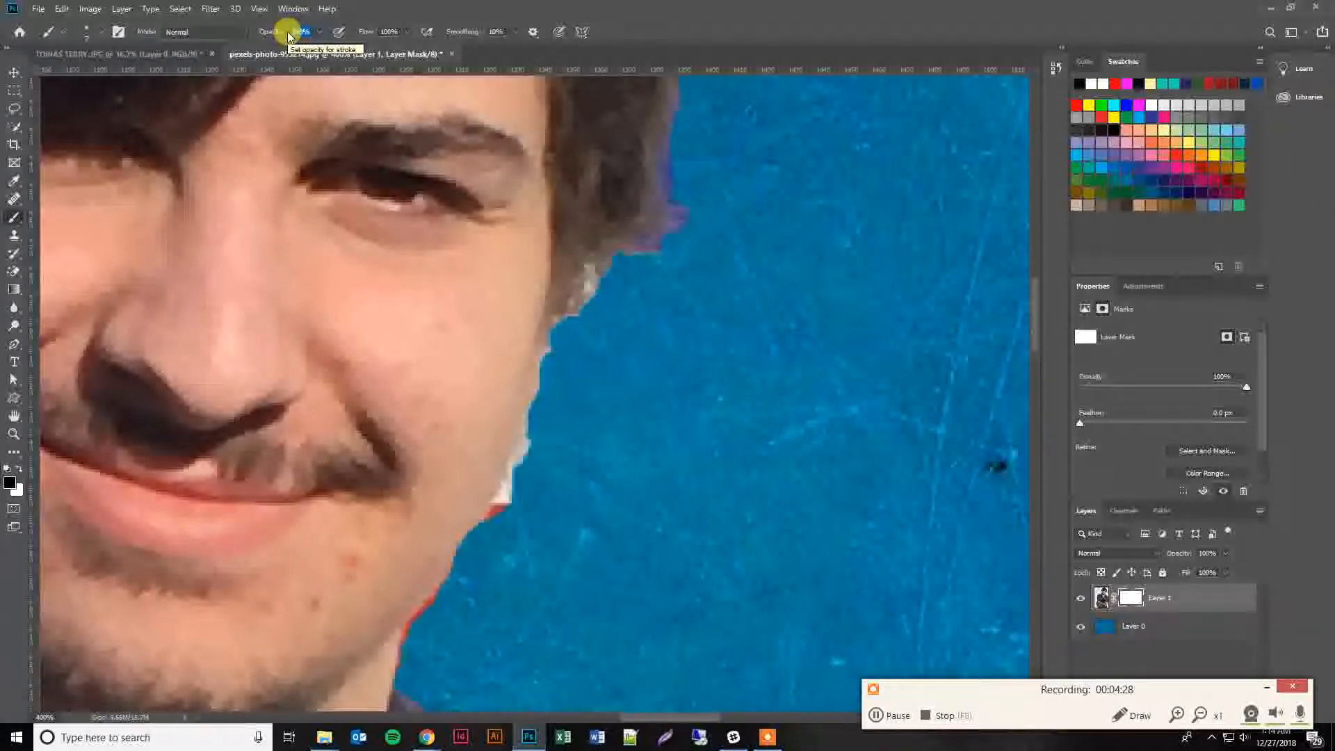
{"action": "type", "text": "5"}
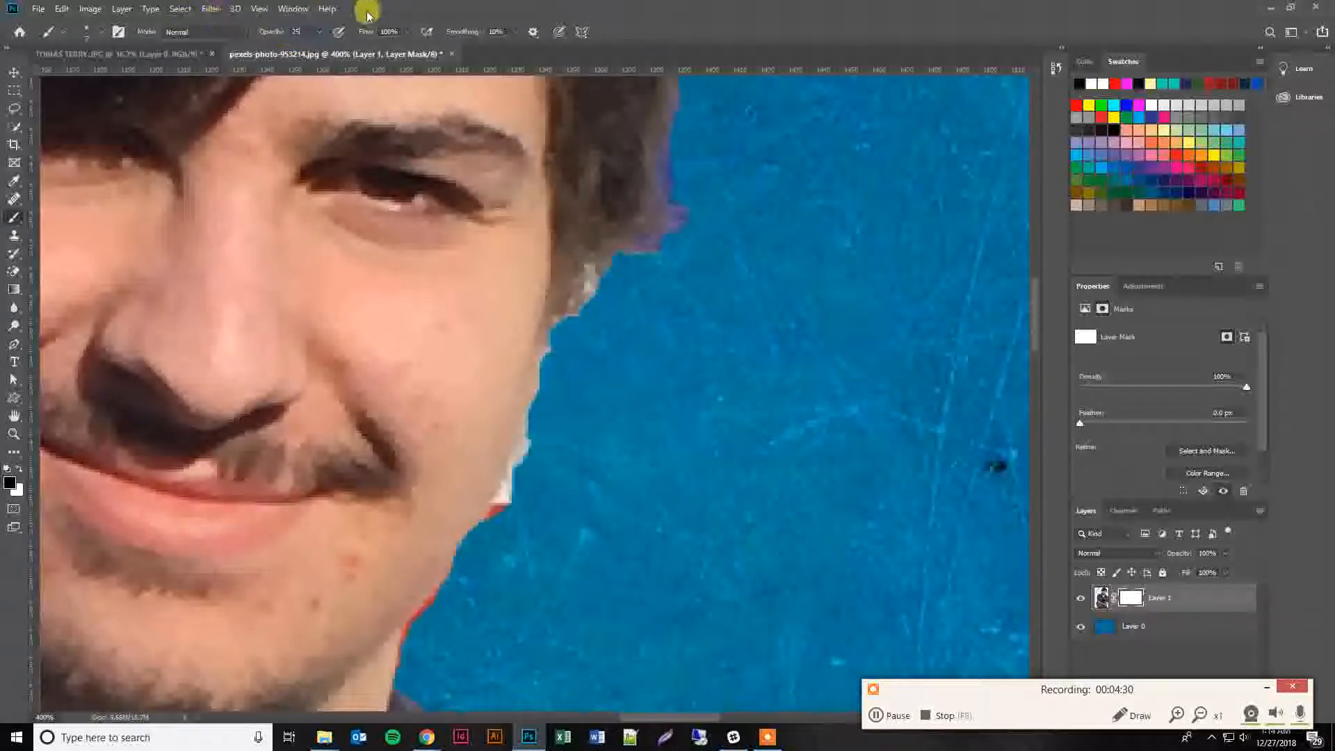
{"action": "left_click", "coordinate": [98, 37]}
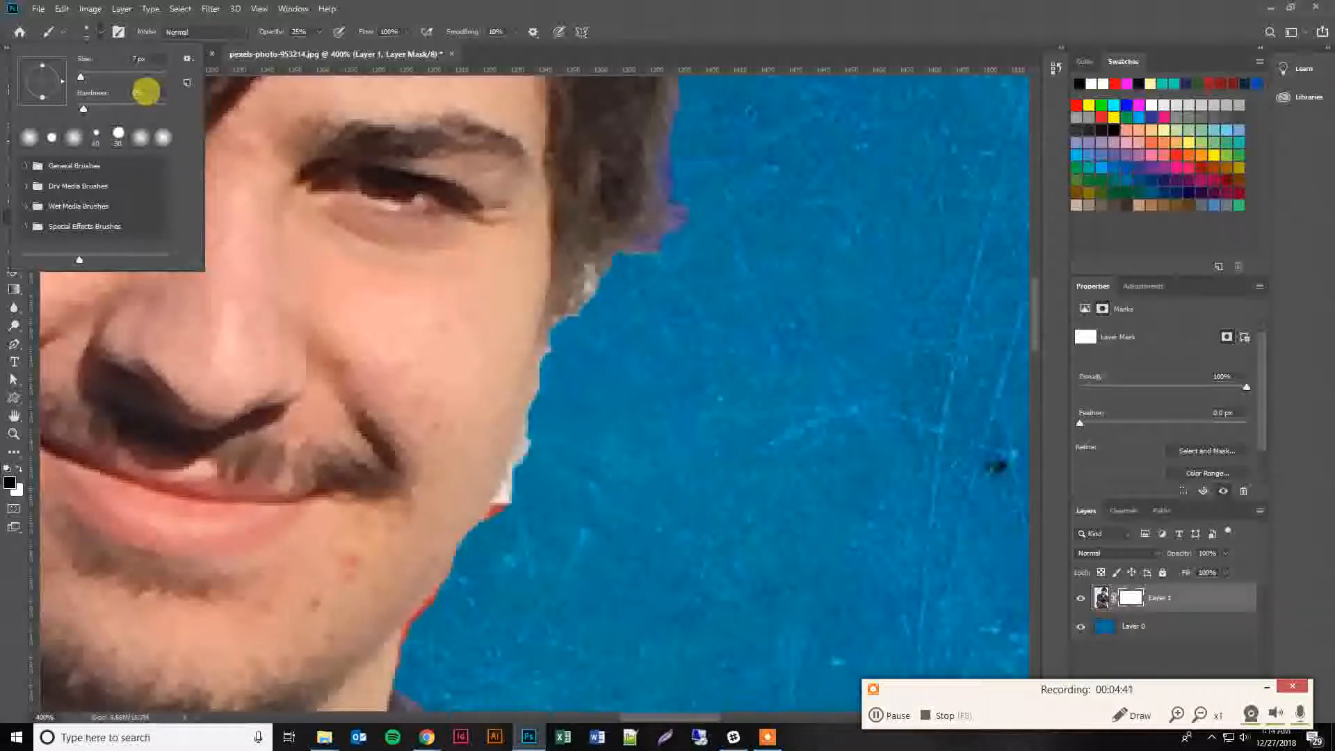
{"action": "left_click", "coordinate": [646, 26]}
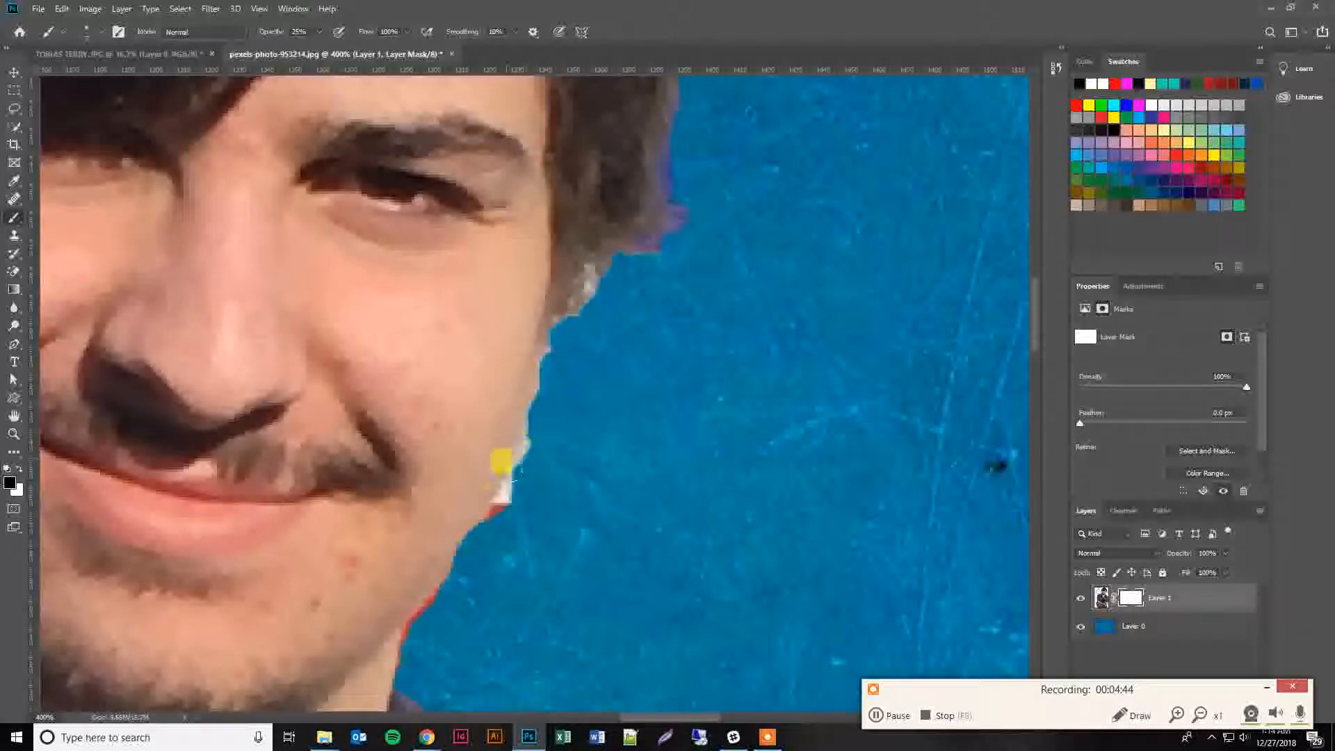
{"action": "left_click", "coordinate": [9, 484]}
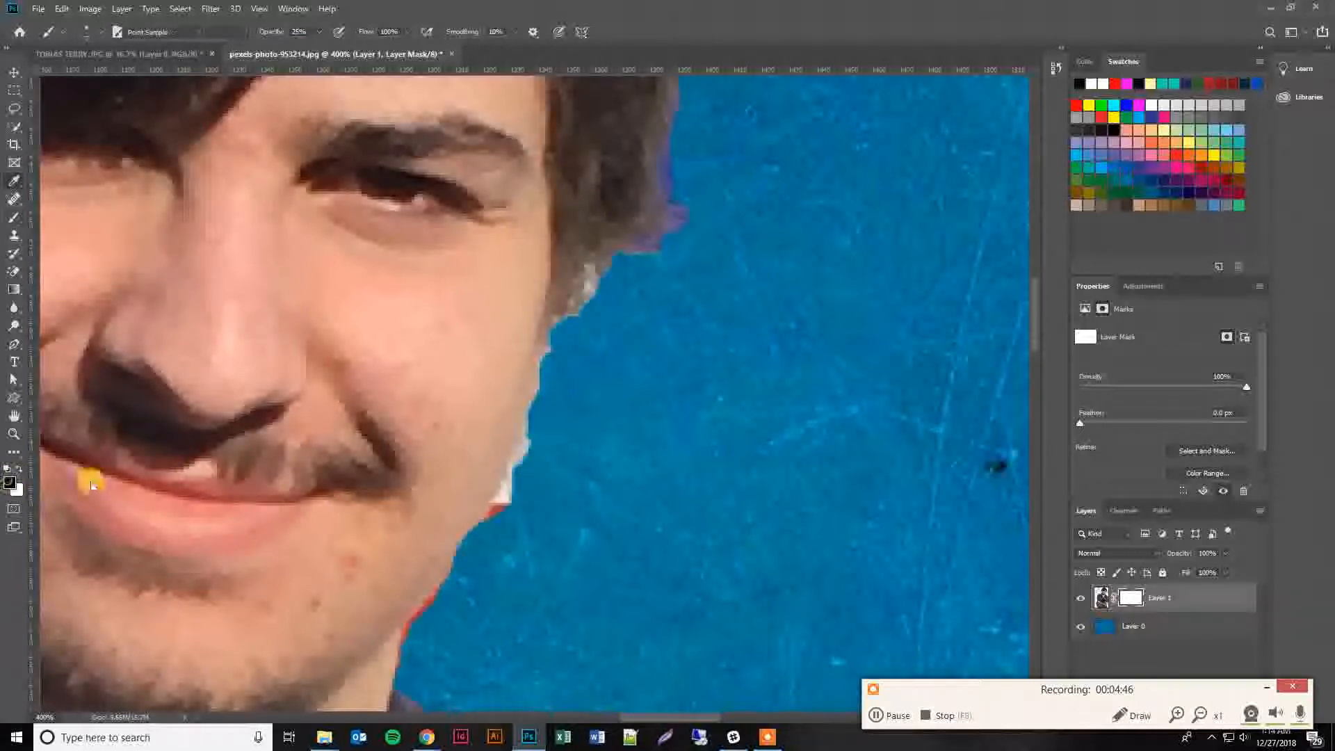
{"action": "left_click", "coordinate": [1225, 72]}
{"action": "key", "text": "b"}
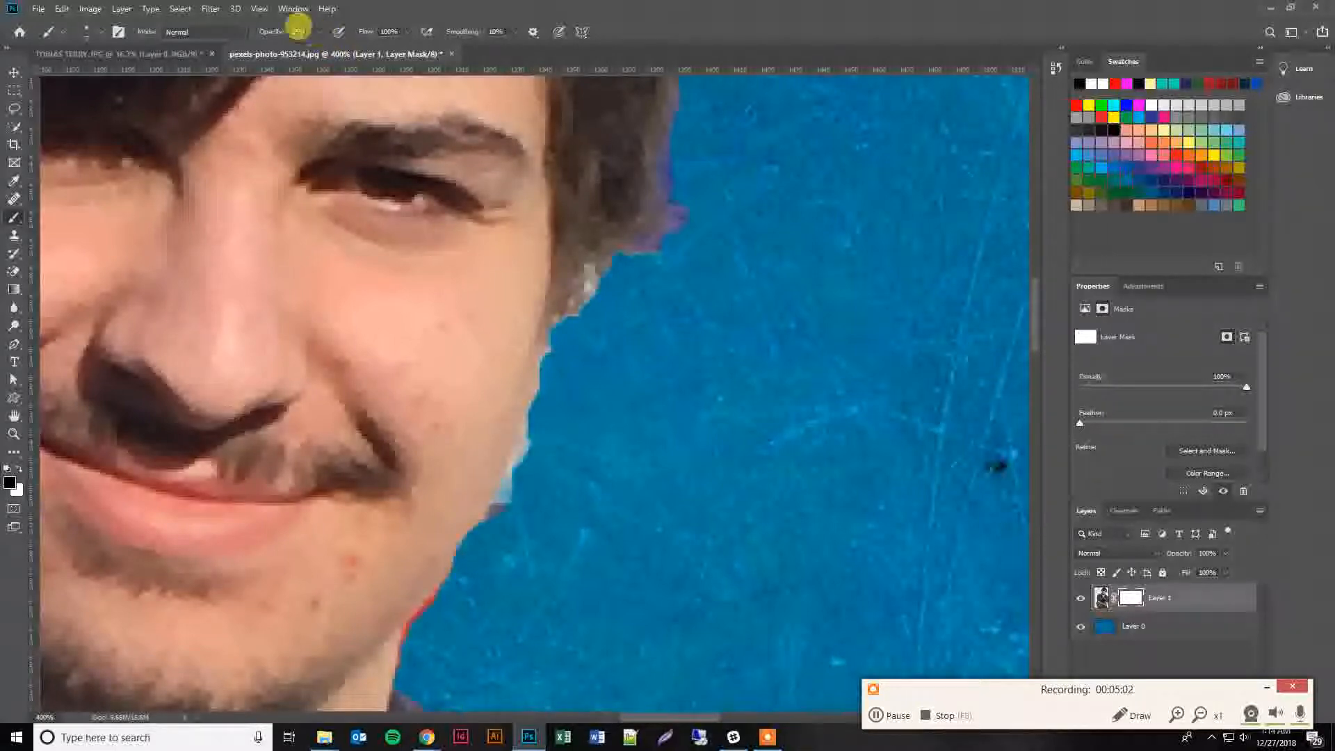
Step: Lower the brush opacity to 5% and try brushing over the remaining fringe beside the jaw
{"action": "left_click", "coordinate": [267, 31]}
{"action": "left_click_drag", "start_coordinate": [269, 34], "coordinate": [300, 30]}
{"action": "type", "text": "5"}
{"action": "key", "text": "Tab"}
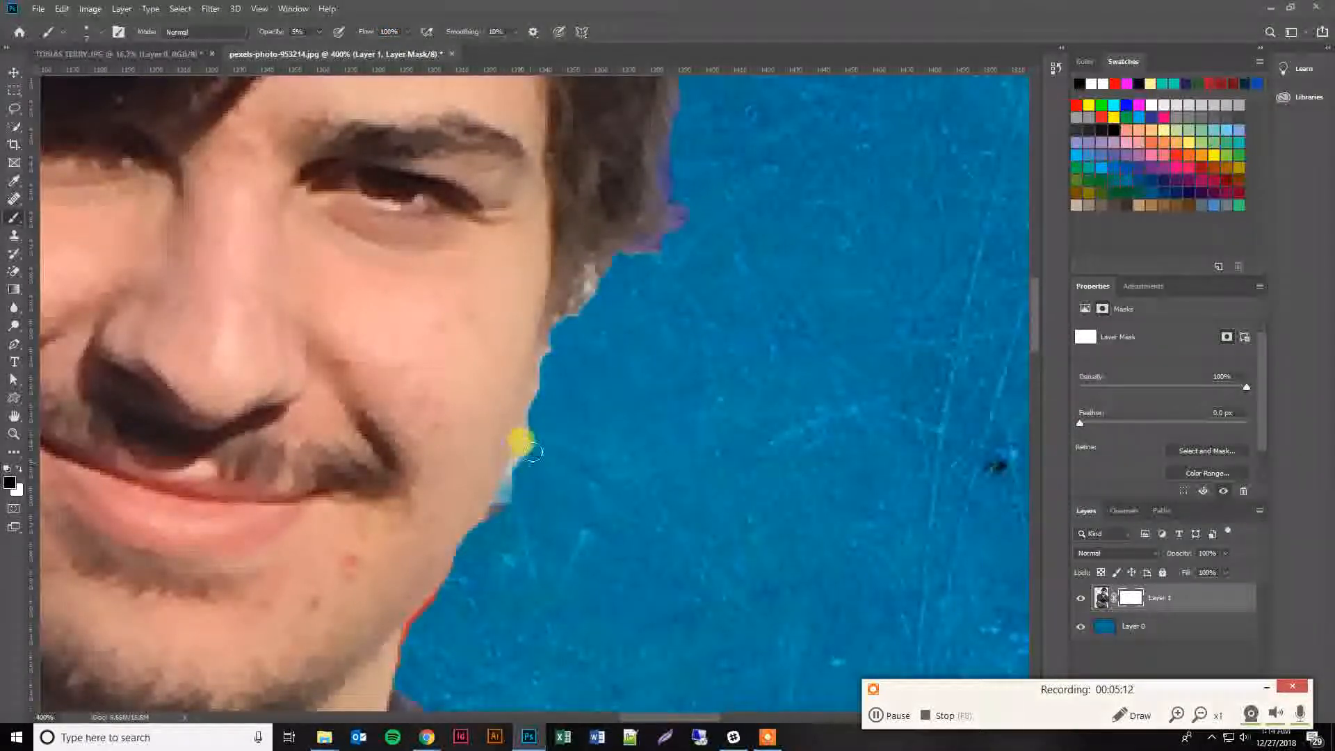
Step: Set the brush opacity to 50%, try a black stroke along the jaw fringe, and undo it
{"action": "left_click", "coordinate": [268, 34]}
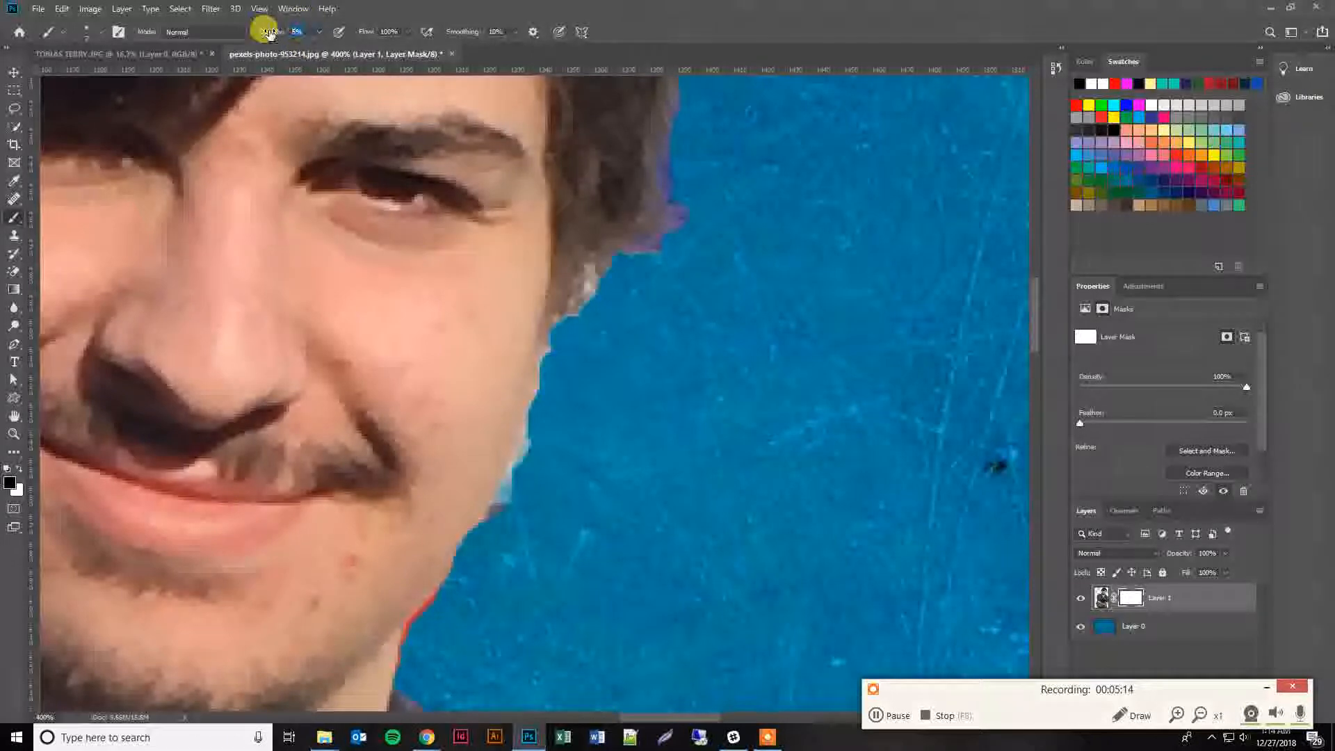
{"action": "type", "text": "50"}
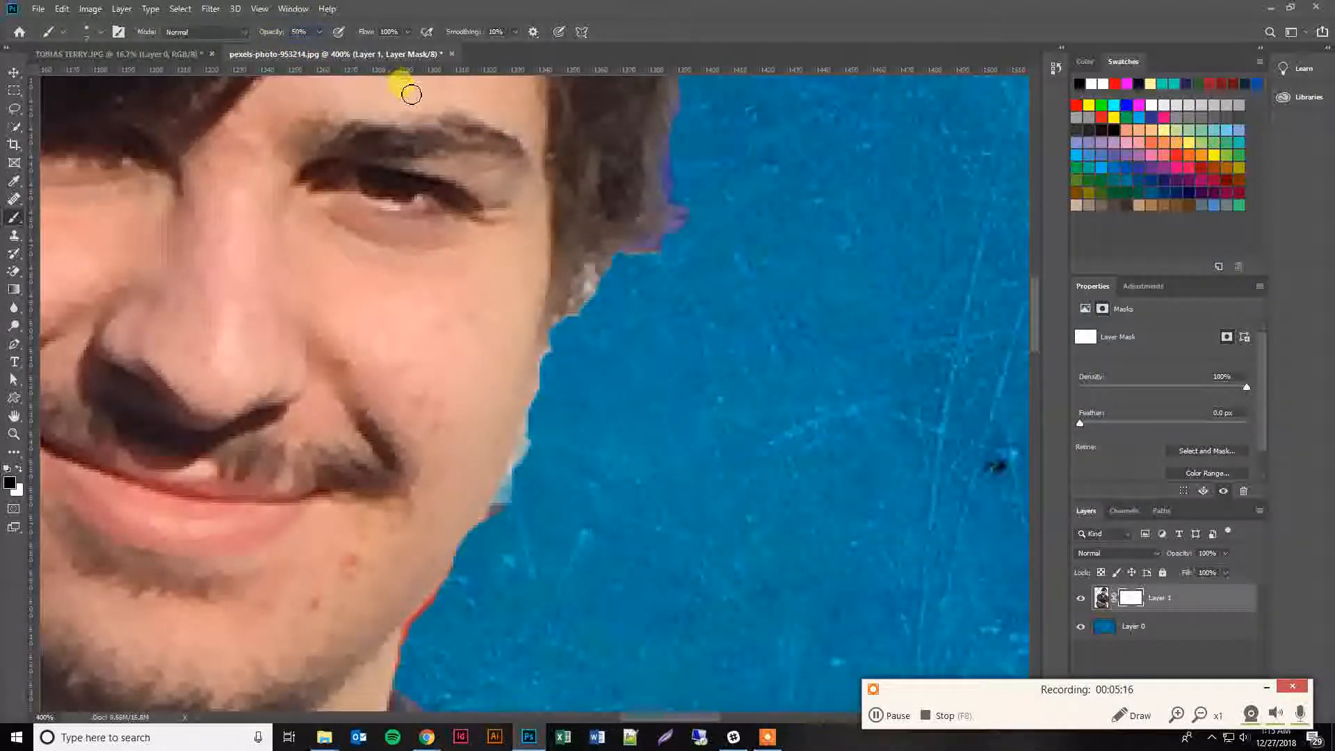
{"action": "key", "text": "Tab"}
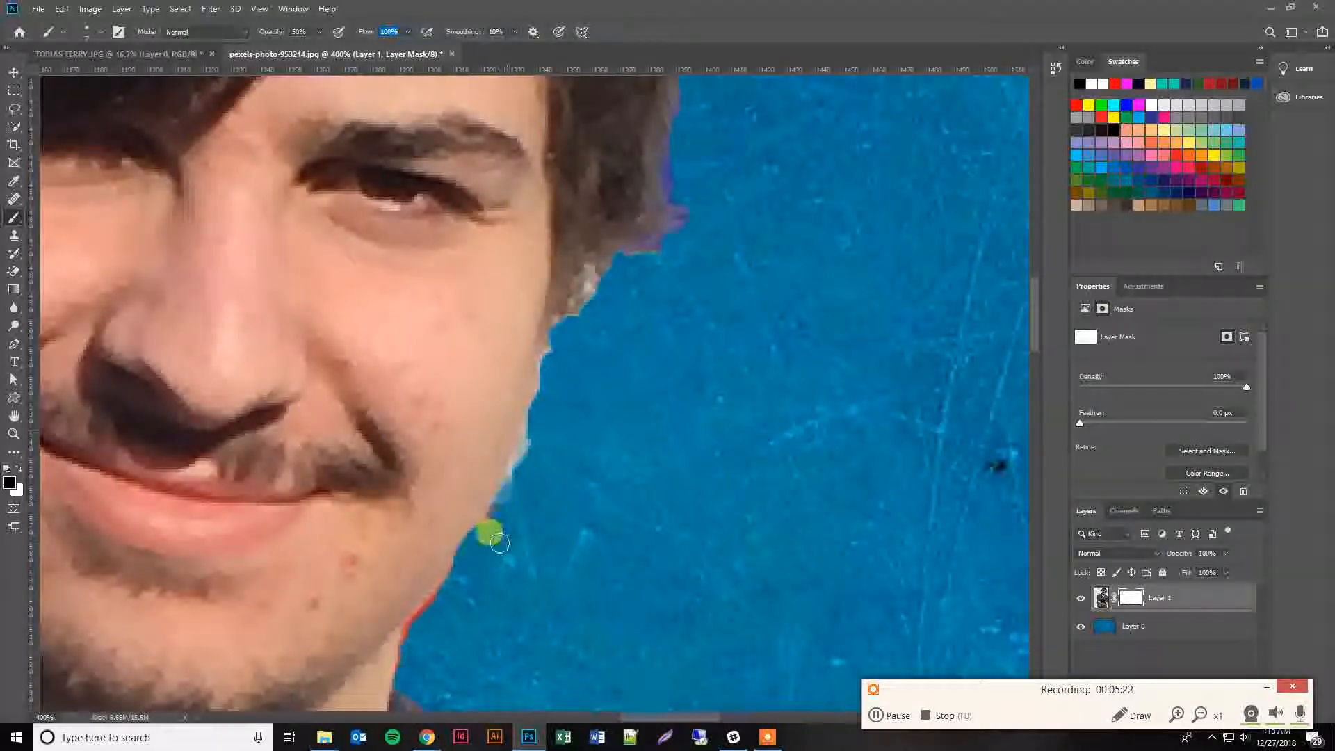
{"action": "mouse_move", "coordinate": [494, 510]}
{"action": "left_mouse_down"}
{"action": "mouse_move", "coordinate": [529, 511]}
{"action": "mouse_move", "coordinate": [524, 460]}
{"action": "left_mouse_up"}
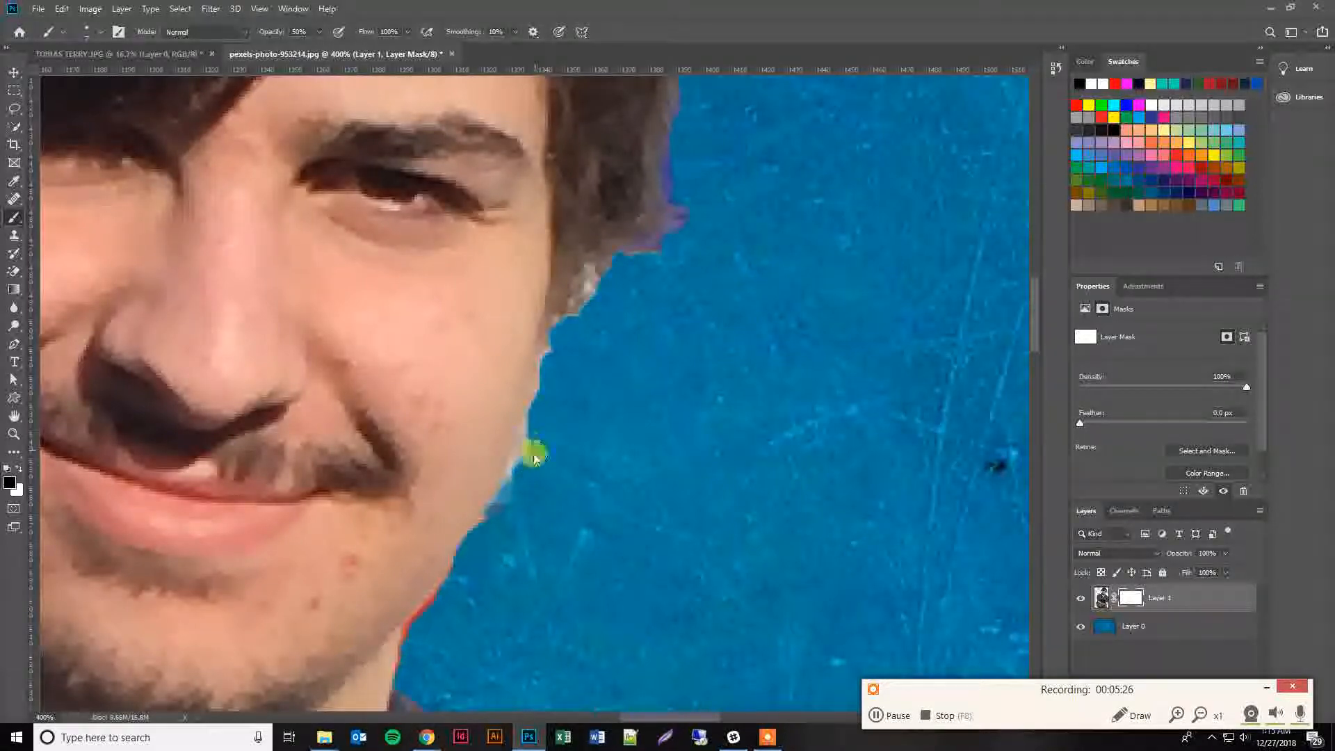
{"action": "key", "text": "ctrl+z"}
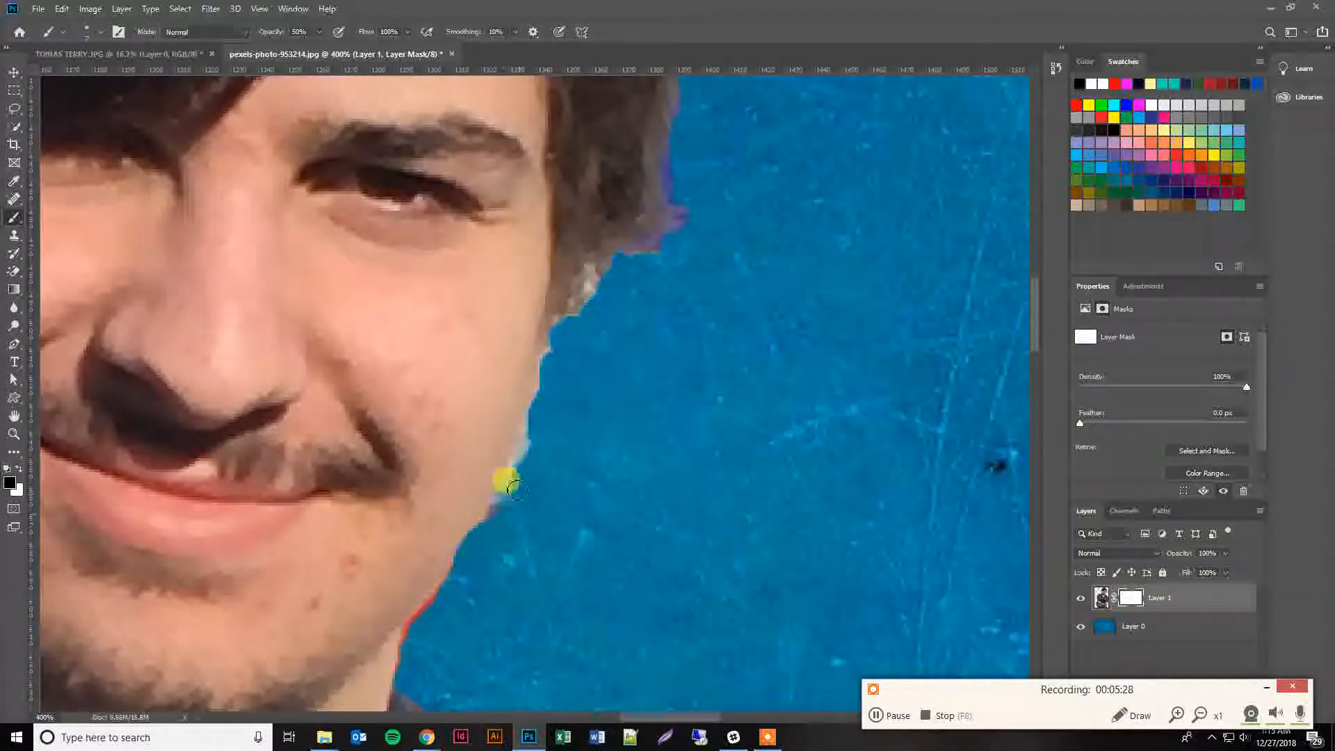
Step: Scribble black on the mask over the cheek, swap to white, and paint over the start of the scribble at 50% opacity
{"action": "mouse_move", "coordinate": [515, 491]}
{"action": "left_mouse_down"}
{"action": "mouse_move", "coordinate": [507, 453]}
{"action": "mouse_move", "coordinate": [486, 447]}
{"action": "mouse_move", "coordinate": [465, 405]}
{"action": "left_mouse_up"}
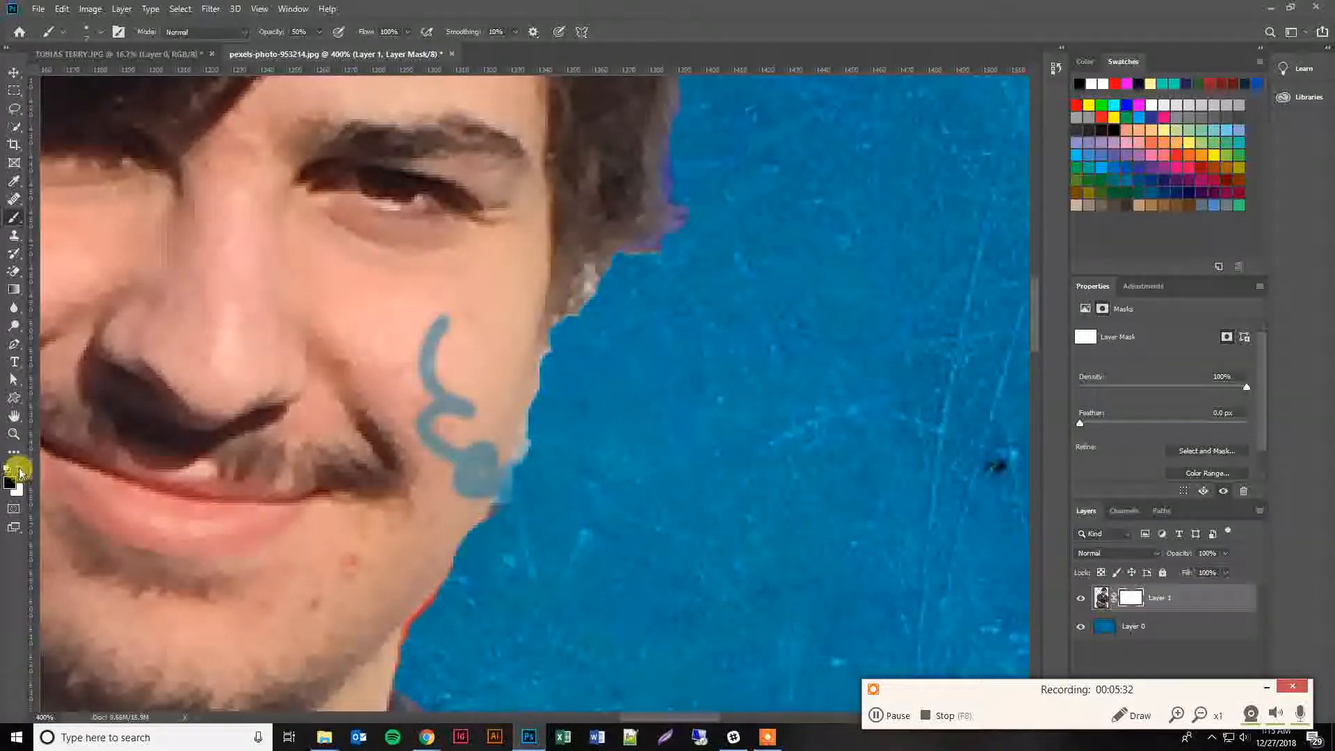
{"action": "left_click", "coordinate": [19, 471]}
{"action": "left_click", "coordinate": [10, 481]}
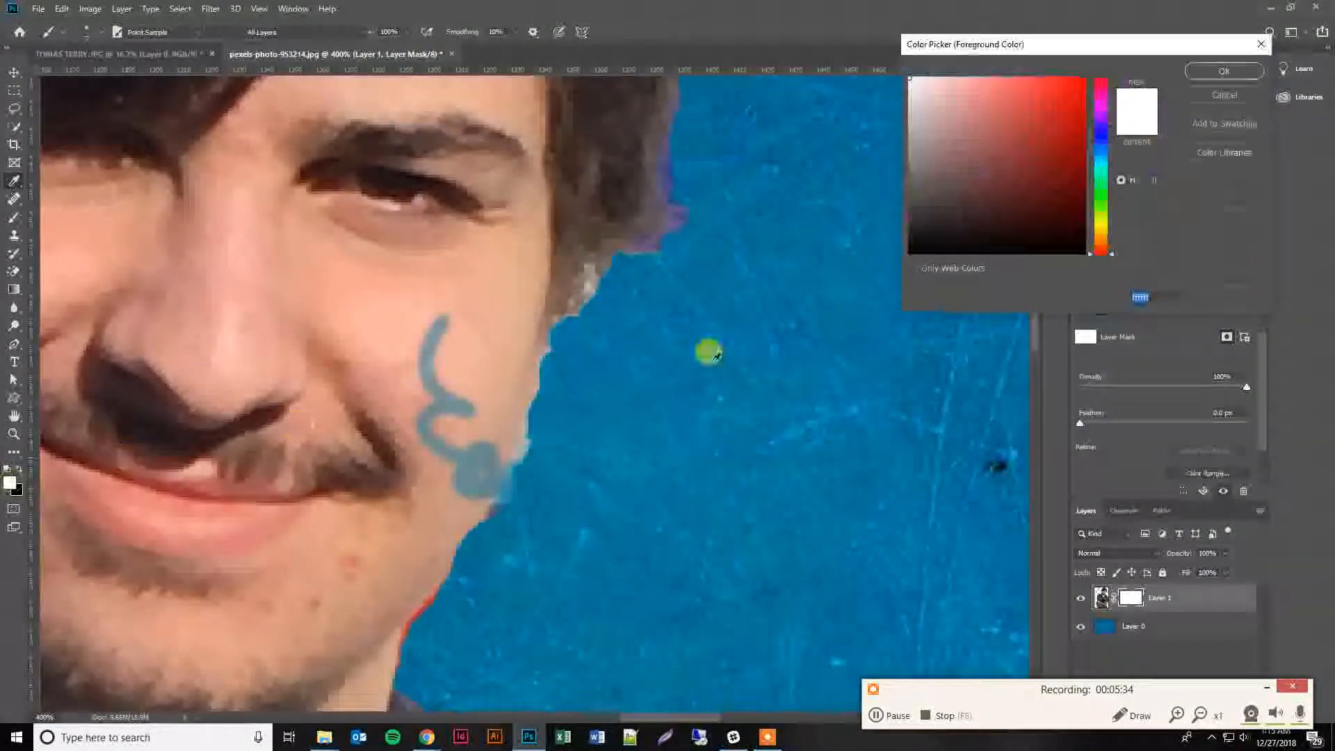
{"action": "left_click", "coordinate": [1244, 70]}
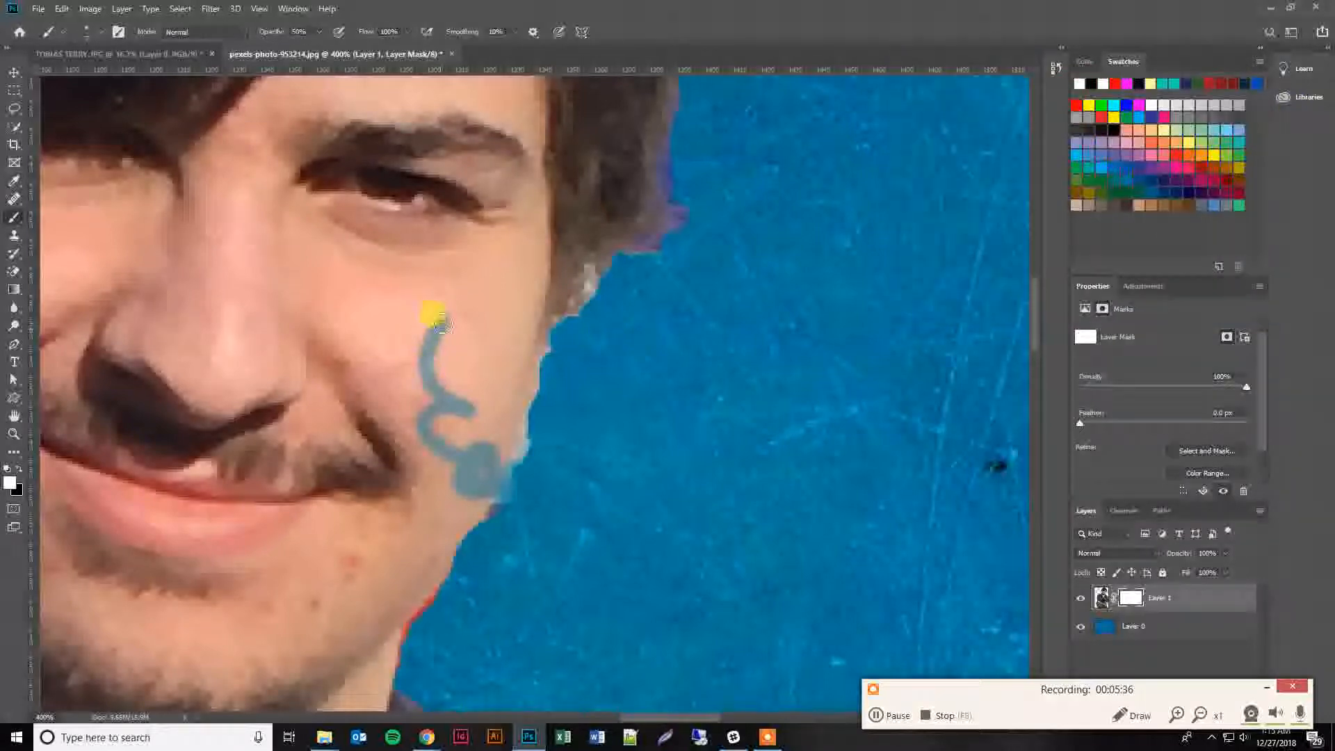
{"action": "mouse_move", "coordinate": [442, 324]}
{"action": "left_mouse_down"}
{"action": "mouse_move", "coordinate": [433, 359]}
{"action": "mouse_move", "coordinate": [466, 307]}
{"action": "mouse_move", "coordinate": [431, 341]}
{"action": "mouse_move", "coordinate": [446, 326]}
{"action": "mouse_move", "coordinate": [450, 355]}
{"action": "left_mouse_up"}
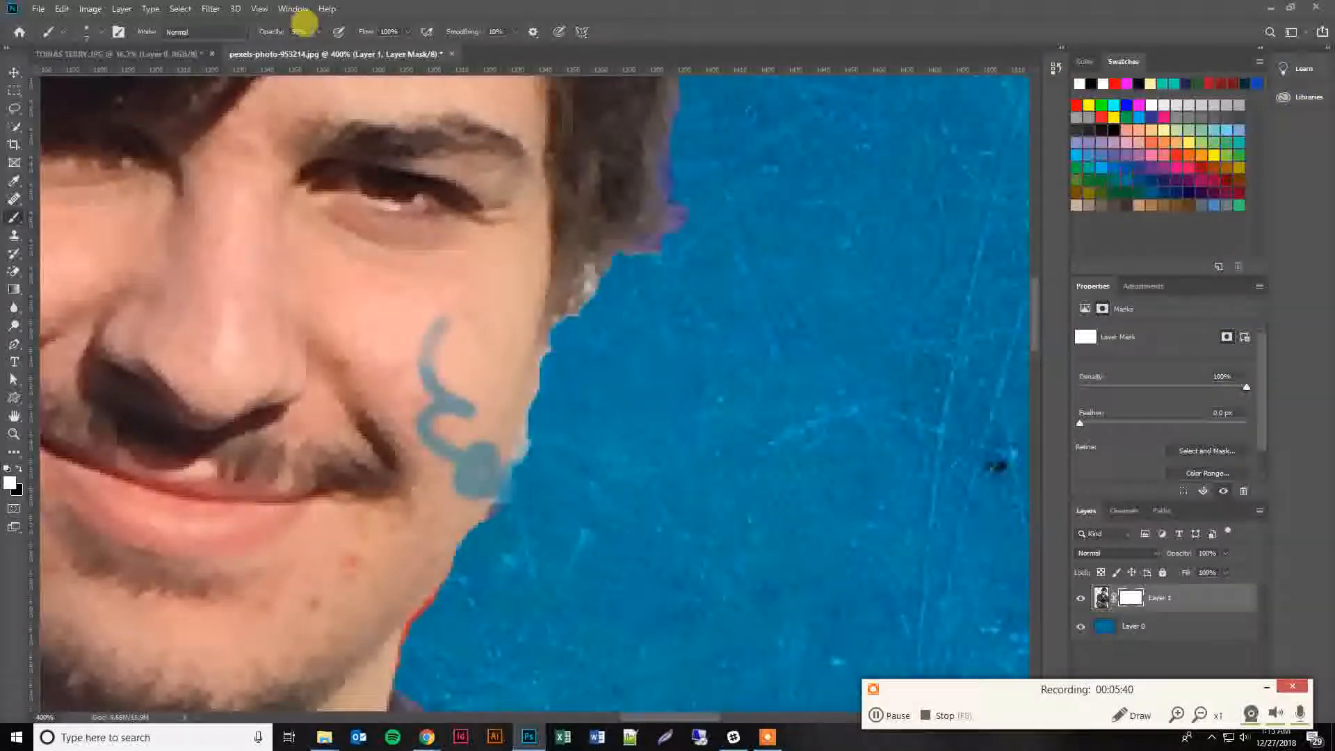
Step: Set the brush opacity to 1% and try painting white over the cheek scribble on the mask
{"action": "left_click", "coordinate": [276, 32]}
{"action": "type", "text": "1"}
{"action": "key", "text": "Return"}
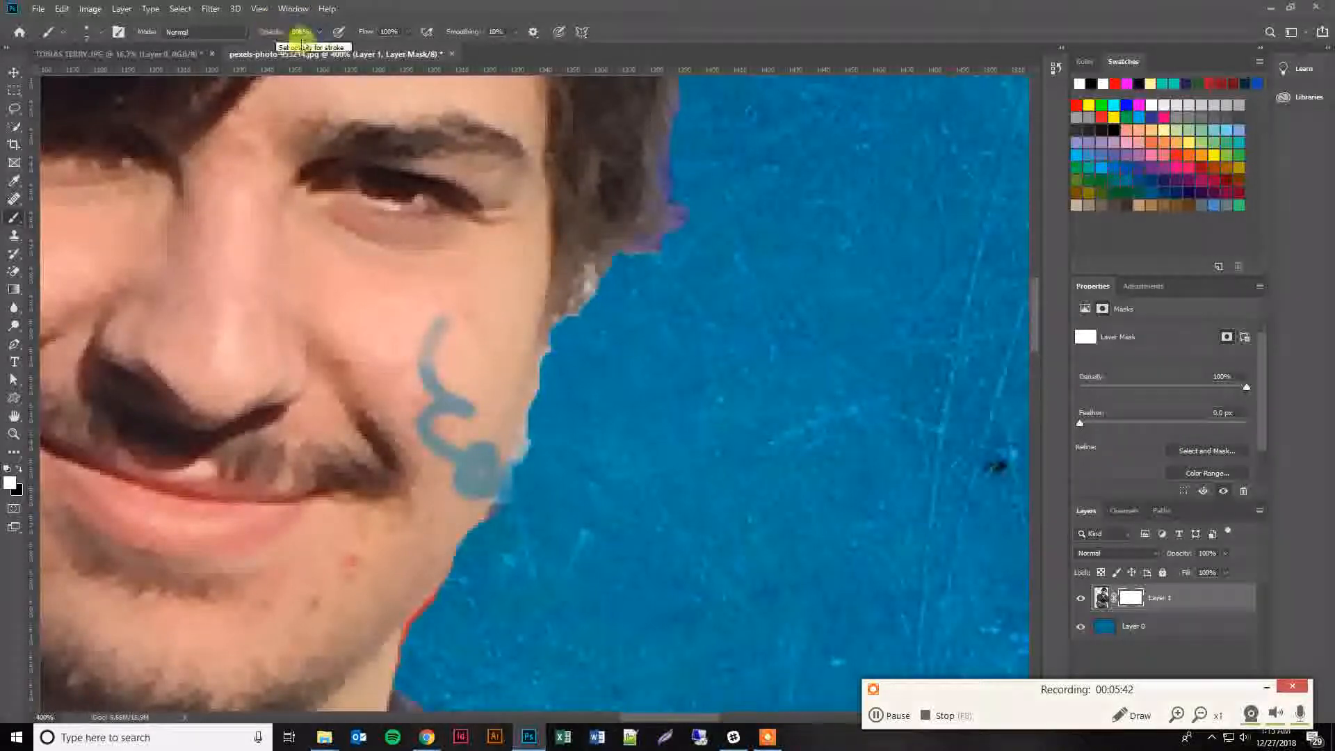
{"action": "left_click_drag", "start_coordinate": [441, 355], "coordinate": [446, 327]}
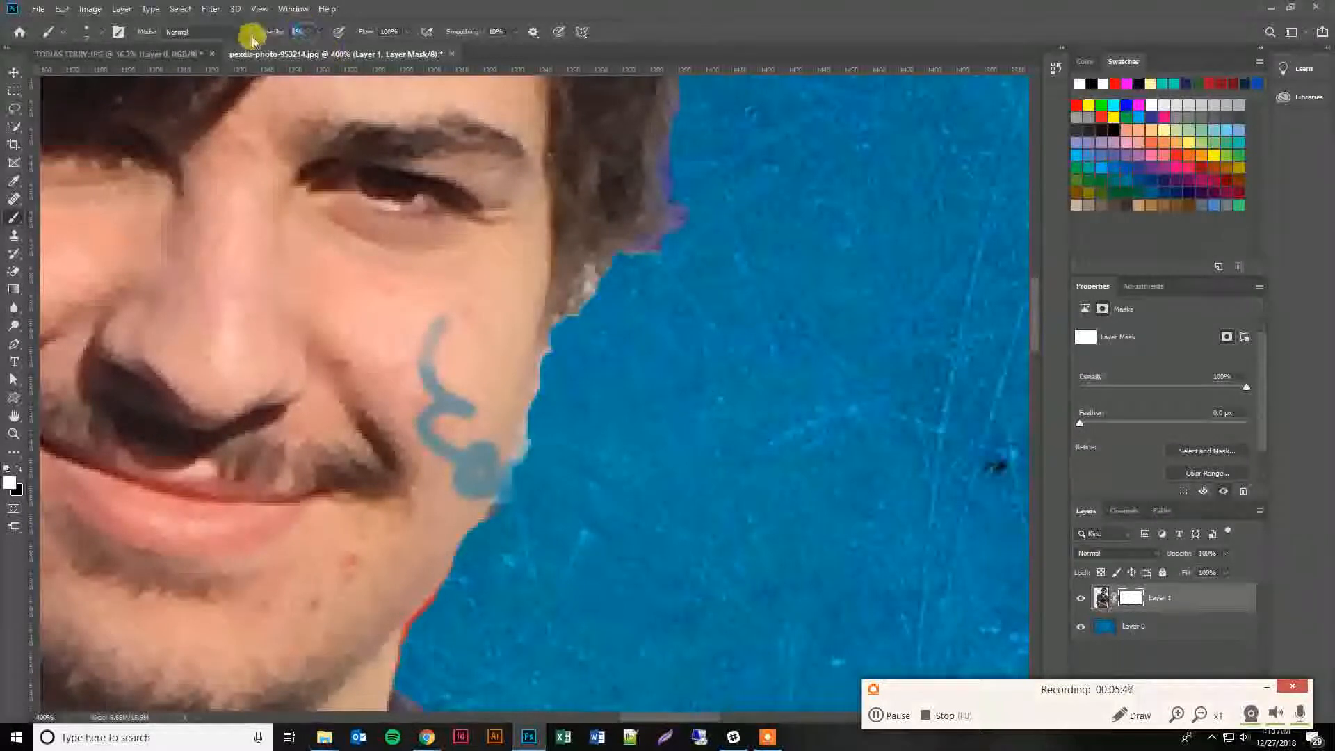
{"action": "mouse_move", "coordinate": [524, 447]}
{"action": "left_mouse_down"}
{"action": "mouse_move", "coordinate": [457, 441]}
{"action": "mouse_move", "coordinate": [452, 478]}
{"action": "mouse_move", "coordinate": [456, 432]}
{"action": "mouse_move", "coordinate": [411, 359]}
{"action": "left_mouse_up"}
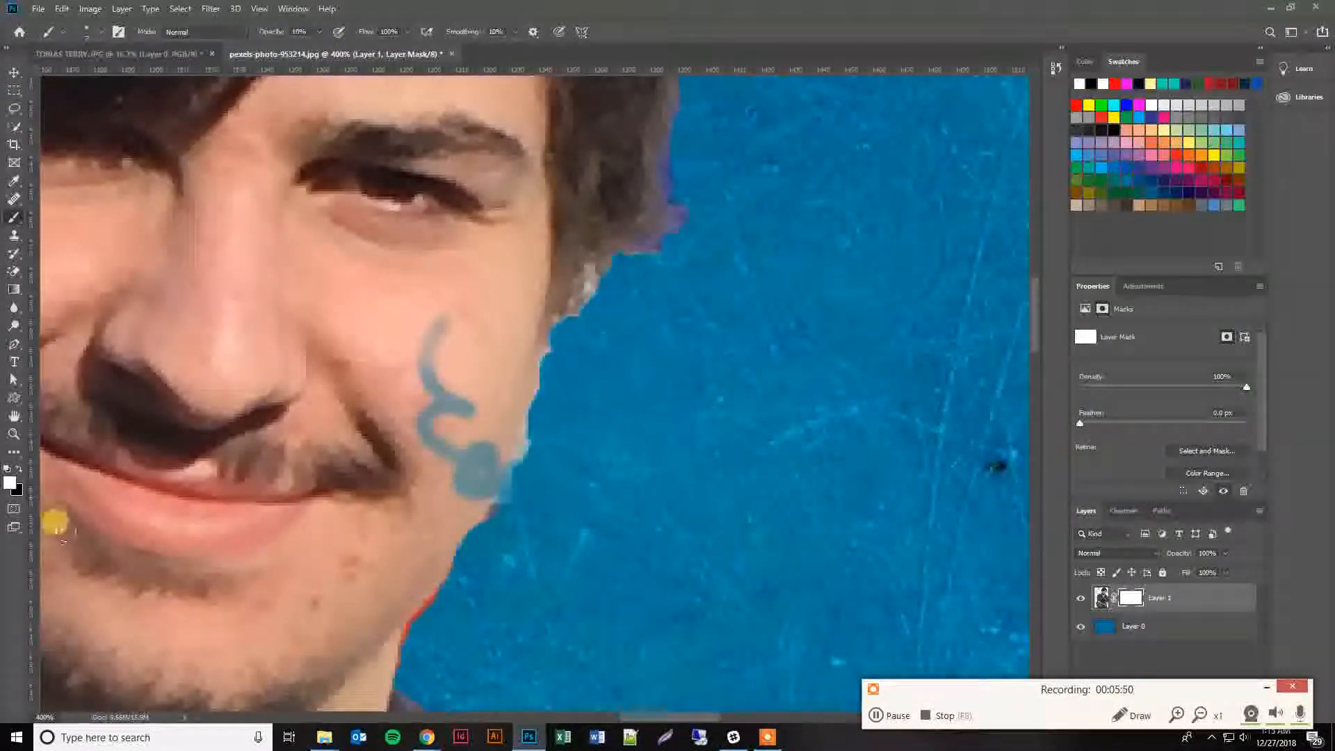
Step: Set the brush opacity to 100% and paint white over the whole scribble to restore the cheek
{"action": "left_click", "coordinate": [299, 30]}
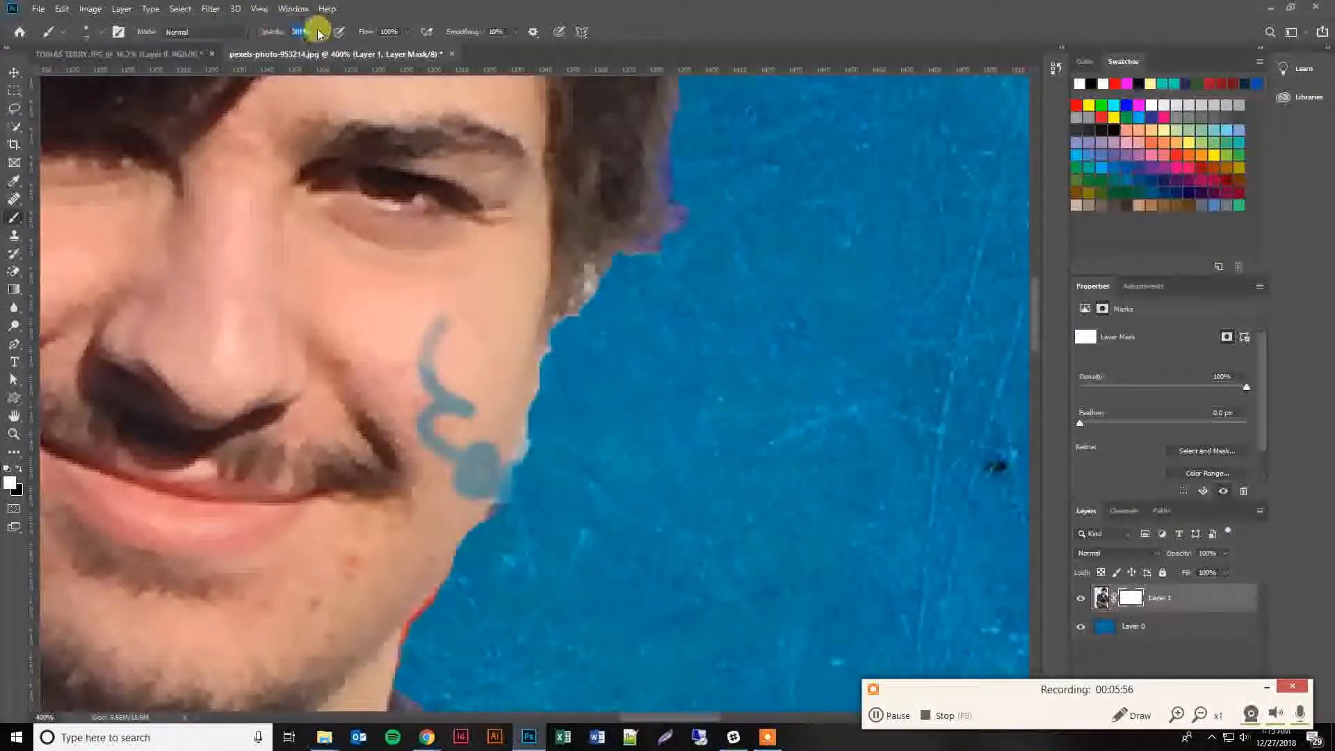
{"action": "type", "text": "100"}
{"action": "key", "text": "Tab"}
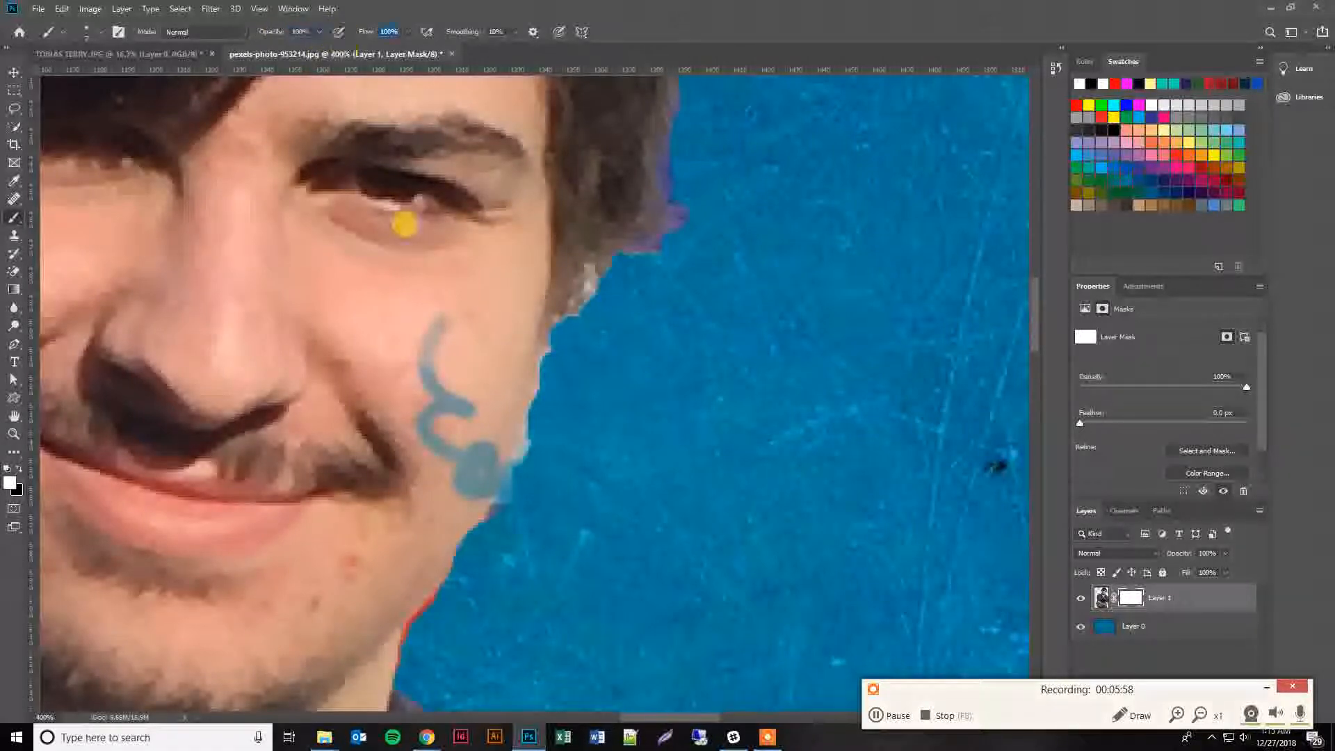
{"action": "mouse_move", "coordinate": [435, 358]}
{"action": "left_mouse_down"}
{"action": "mouse_move", "coordinate": [431, 389]}
{"action": "mouse_move", "coordinate": [448, 345]}
{"action": "mouse_move", "coordinate": [437, 400]}
{"action": "mouse_move", "coordinate": [447, 317]}
{"action": "mouse_move", "coordinate": [425, 357]}
{"action": "mouse_move", "coordinate": [438, 310]}
{"action": "mouse_move", "coordinate": [423, 420]}
{"action": "mouse_move", "coordinate": [462, 392]}
{"action": "mouse_move", "coordinate": [463, 438]}
{"action": "mouse_move", "coordinate": [479, 408]}
{"action": "mouse_move", "coordinate": [479, 424]}
{"action": "mouse_move", "coordinate": [454, 403]}
{"action": "mouse_move", "coordinate": [446, 423]}
{"action": "mouse_move", "coordinate": [434, 402]}
{"action": "mouse_move", "coordinate": [424, 444]}
{"action": "mouse_move", "coordinate": [422, 419]}
{"action": "mouse_move", "coordinate": [419, 432]}
{"action": "mouse_move", "coordinate": [454, 467]}
{"action": "mouse_move", "coordinate": [440, 441]}
{"action": "mouse_move", "coordinate": [463, 469]}
{"action": "mouse_move", "coordinate": [471, 450]}
{"action": "mouse_move", "coordinate": [471, 476]}
{"action": "mouse_move", "coordinate": [496, 471]}
{"action": "mouse_move", "coordinate": [497, 456]}
{"action": "mouse_move", "coordinate": [480, 507]}
{"action": "mouse_move", "coordinate": [489, 475]}
{"action": "mouse_move", "coordinate": [451, 496]}
{"action": "left_mouse_up"}
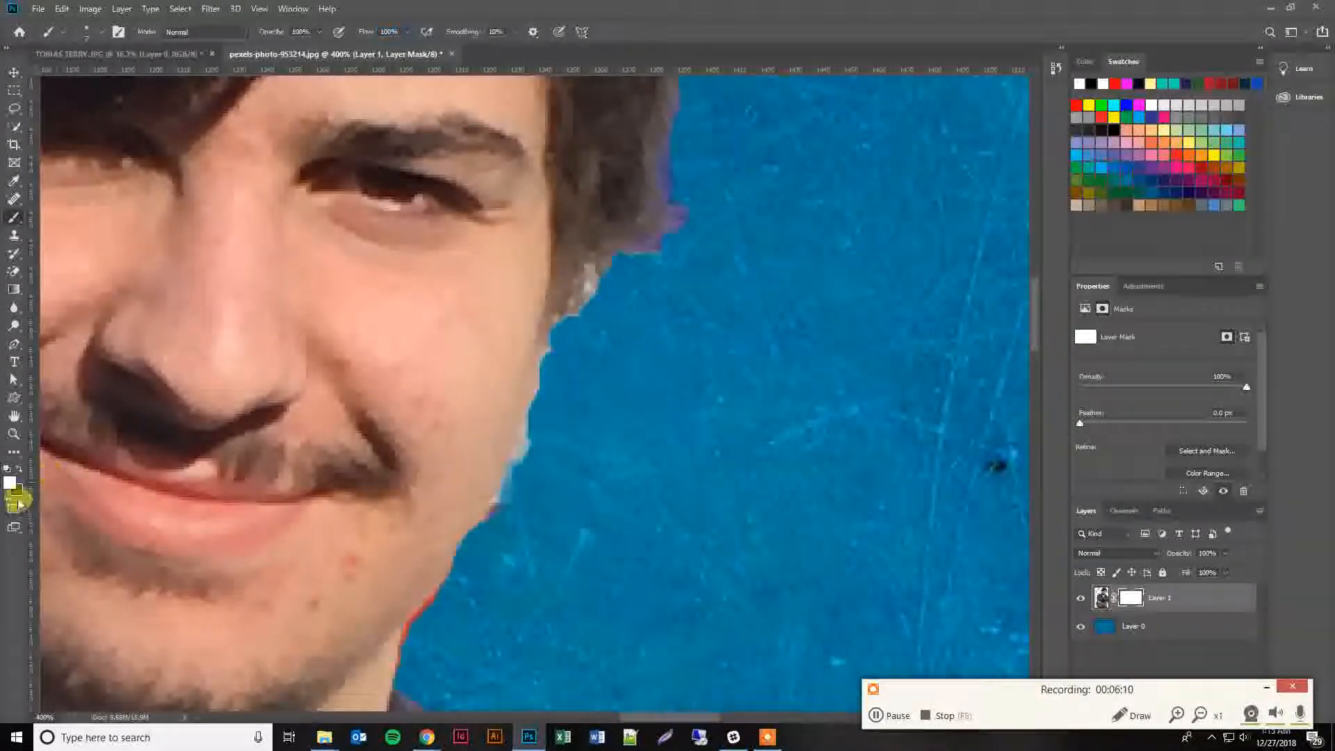
Step: Paint black at 50% opacity on the mask along the jaw, neck and side hair edge, swapping to white and back to black
{"action": "left_click", "coordinate": [19, 472]}
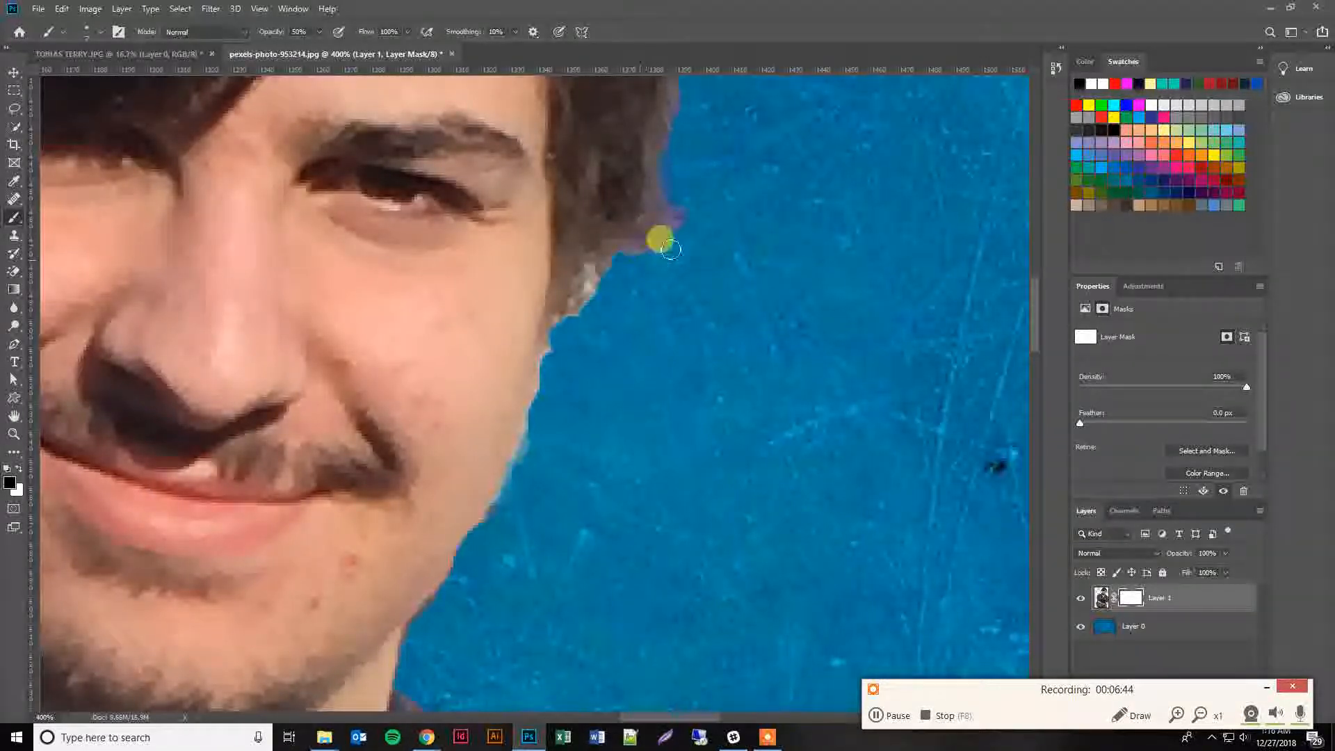
{"action": "scroll", "coordinate": [708, 248], "scroll_direction": "up", "scroll_amount": 5}
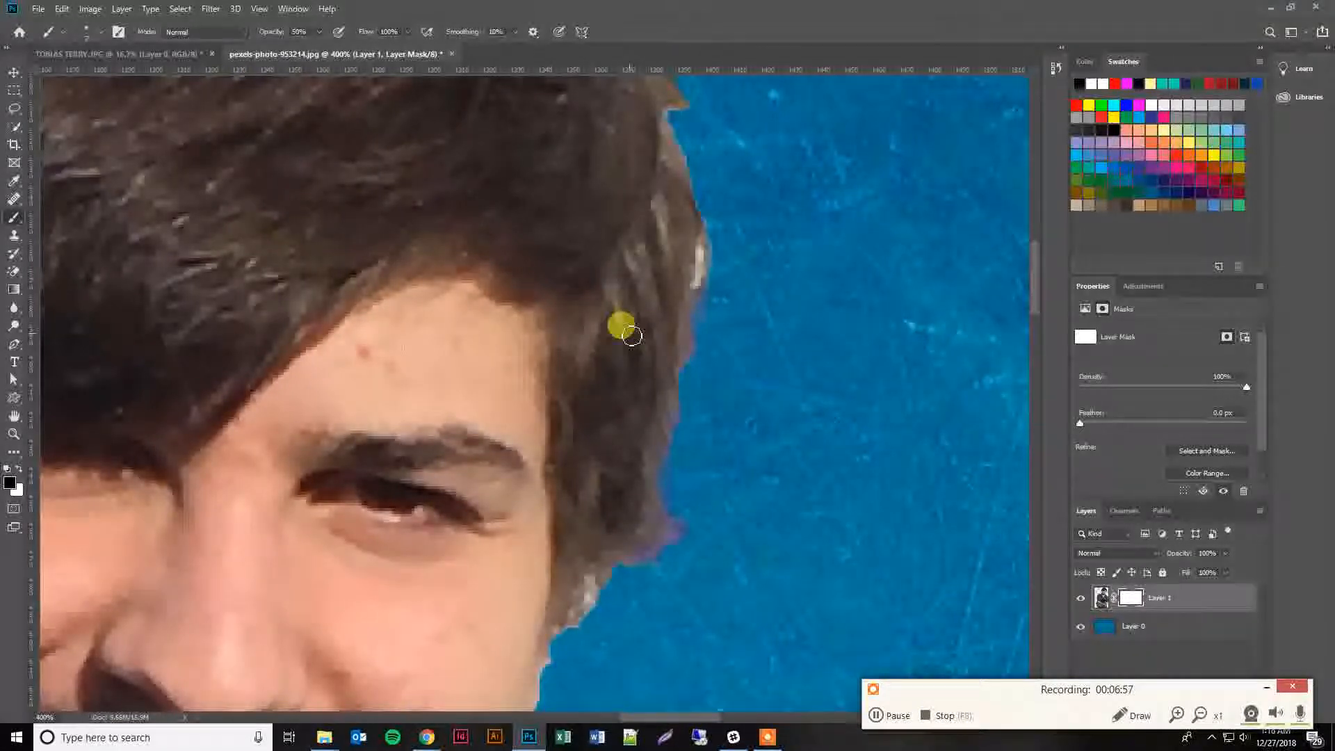
{"action": "left_click", "coordinate": [18, 468]}
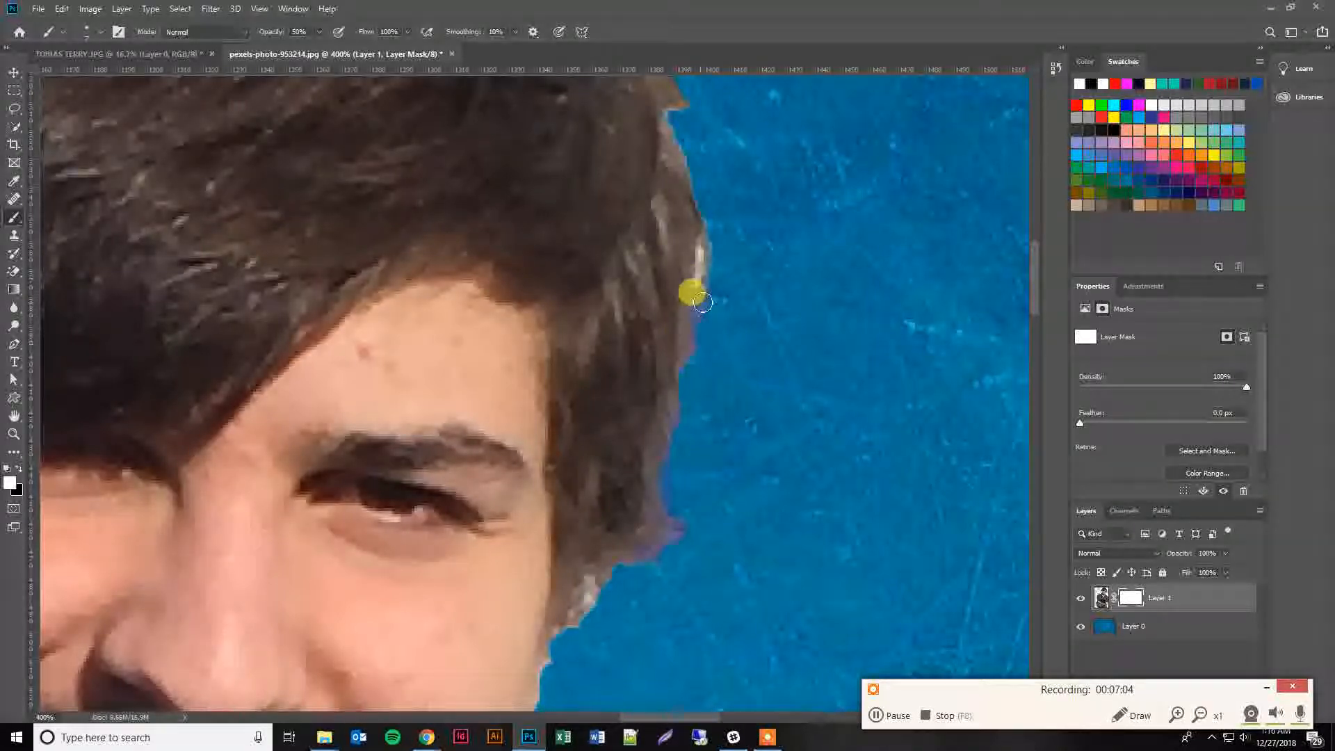
{"action": "left_click", "coordinate": [19, 469]}
Step: Paint black at 50% opacity on the mask along the upper-left hair outline to remove the reddish fringe
{"action": "left_click_drag", "start_coordinate": [361, 310], "coordinate": [636, 491]}
{"action": "left_click_drag", "start_coordinate": [560, 213], "coordinate": [674, 445]}
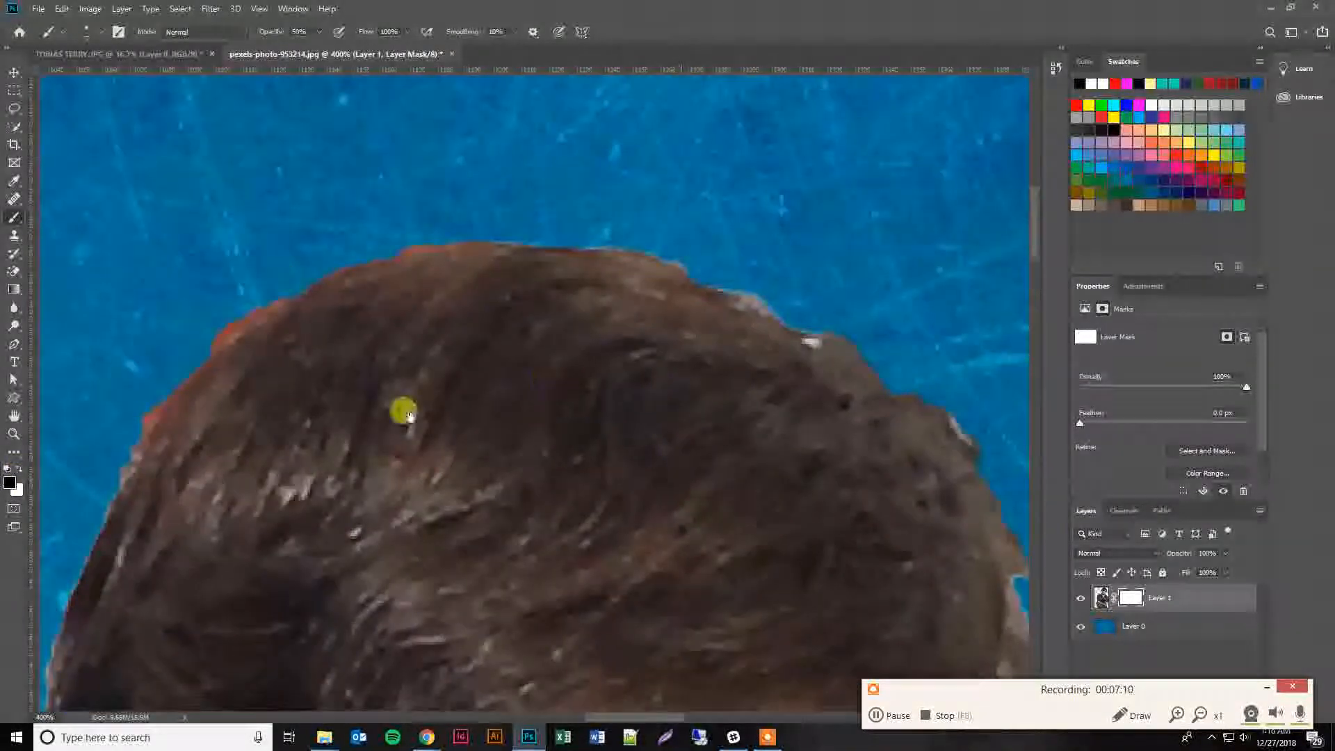
{"action": "left_click_drag", "start_coordinate": [267, 436], "coordinate": [408, 348]}
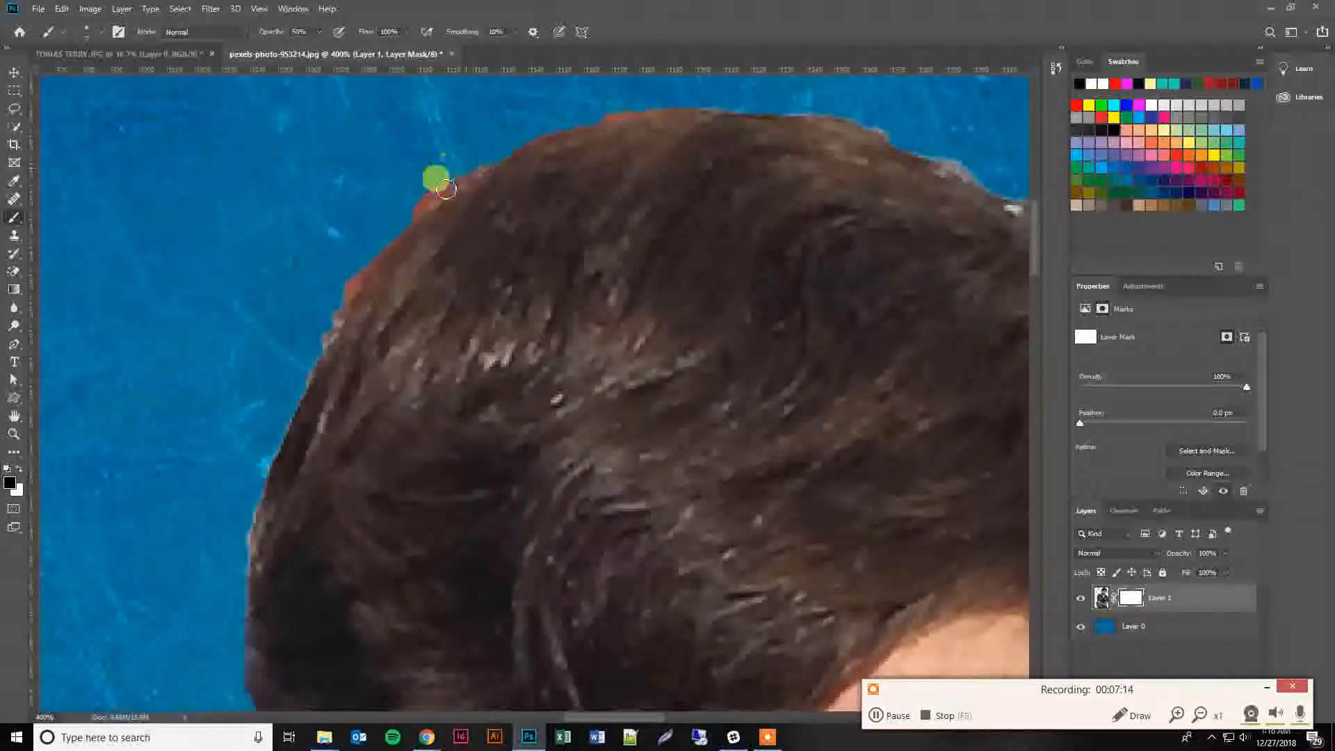
{"action": "mouse_move", "coordinate": [422, 207]}
{"action": "left_mouse_down"}
{"action": "mouse_move", "coordinate": [577, 117]}
{"action": "mouse_move", "coordinate": [498, 216]}
{"action": "mouse_move", "coordinate": [459, 190]}
{"action": "mouse_move", "coordinate": [430, 205]}
{"action": "mouse_move", "coordinate": [350, 264]}
{"action": "mouse_move", "coordinate": [345, 299]}
{"action": "mouse_move", "coordinate": [356, 279]}
{"action": "mouse_move", "coordinate": [338, 299]}
{"action": "mouse_move", "coordinate": [363, 259]}
{"action": "mouse_move", "coordinate": [612, 110]}
{"action": "mouse_move", "coordinate": [632, 114]}
{"action": "mouse_move", "coordinate": [585, 126]}
{"action": "mouse_move", "coordinate": [641, 111]}
{"action": "left_mouse_up"}
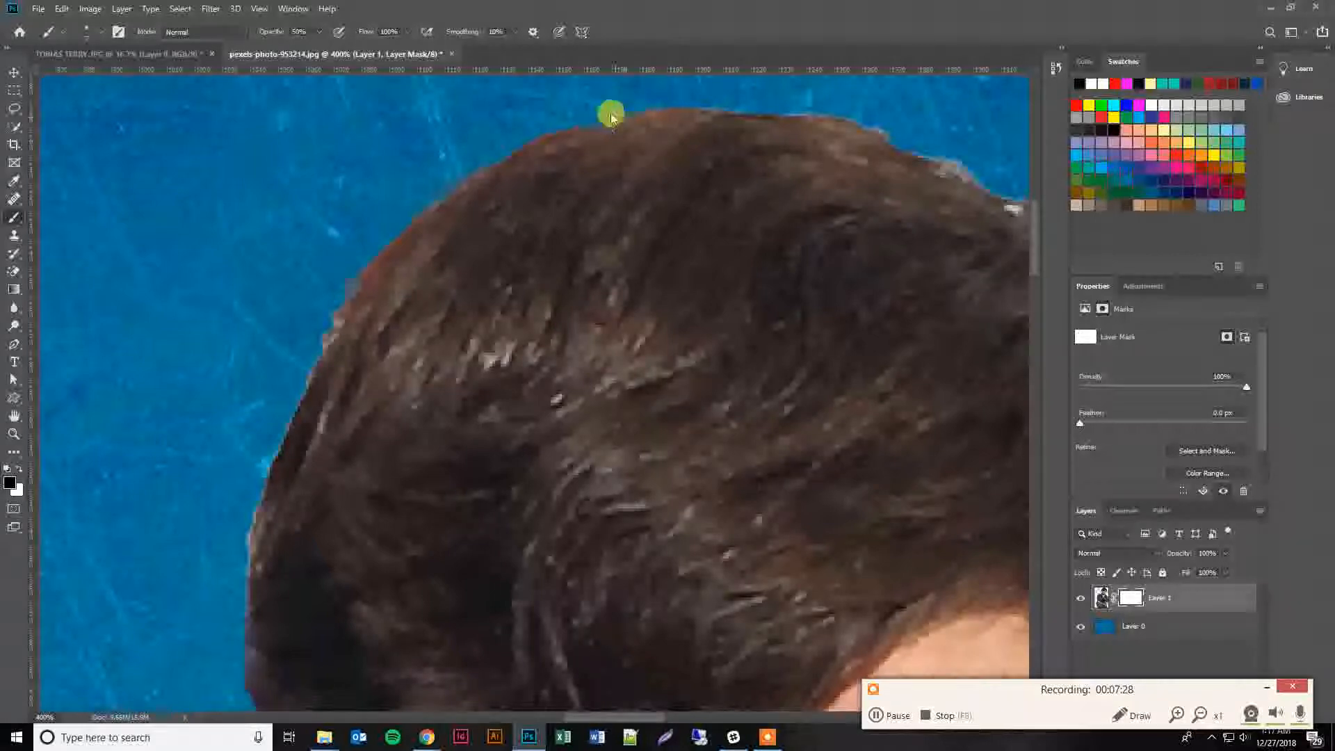
{"action": "left_click_drag", "start_coordinate": [626, 115], "coordinate": [603, 117]}
{"action": "left_click_drag", "start_coordinate": [515, 424], "coordinate": [515, 371]}
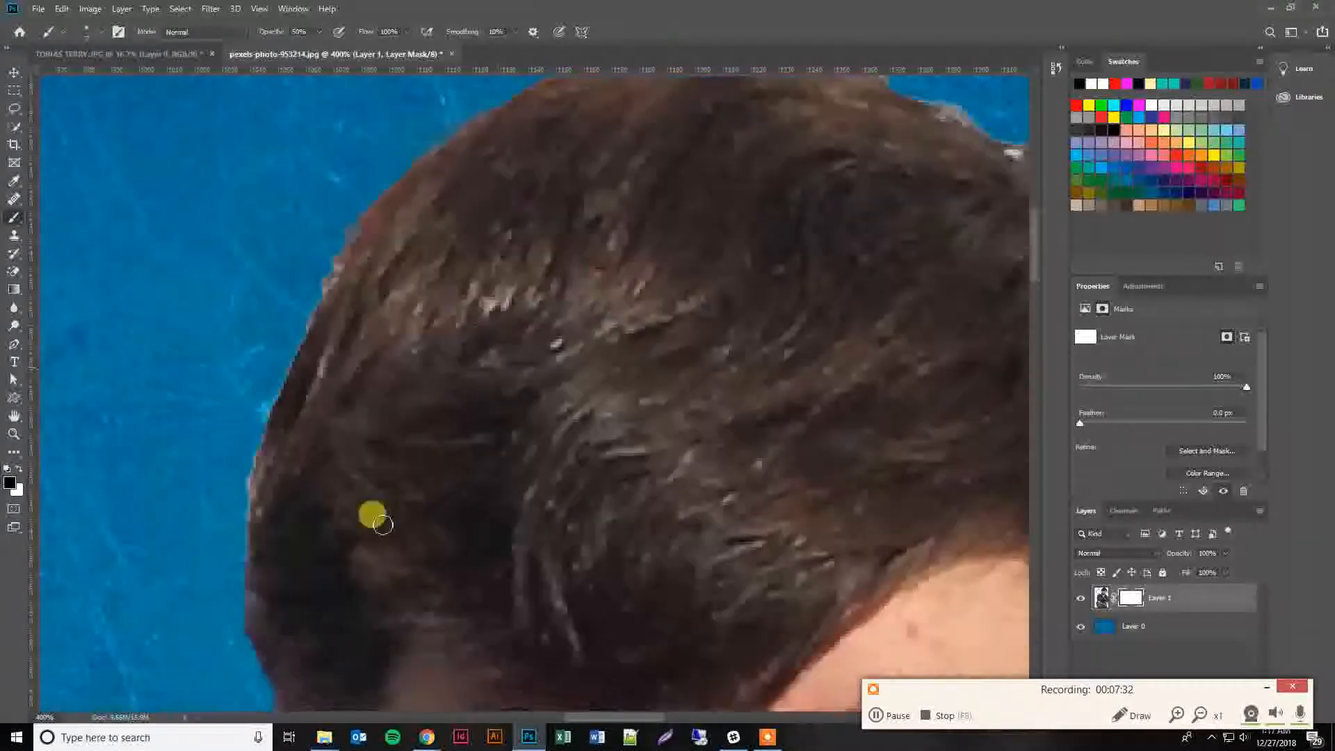
Step: Examine the cleaned hair, ear and jaw edges up close, and the whole portrait against the blue background
{"action": "left_click_drag", "start_coordinate": [332, 567], "coordinate": [389, 249]}
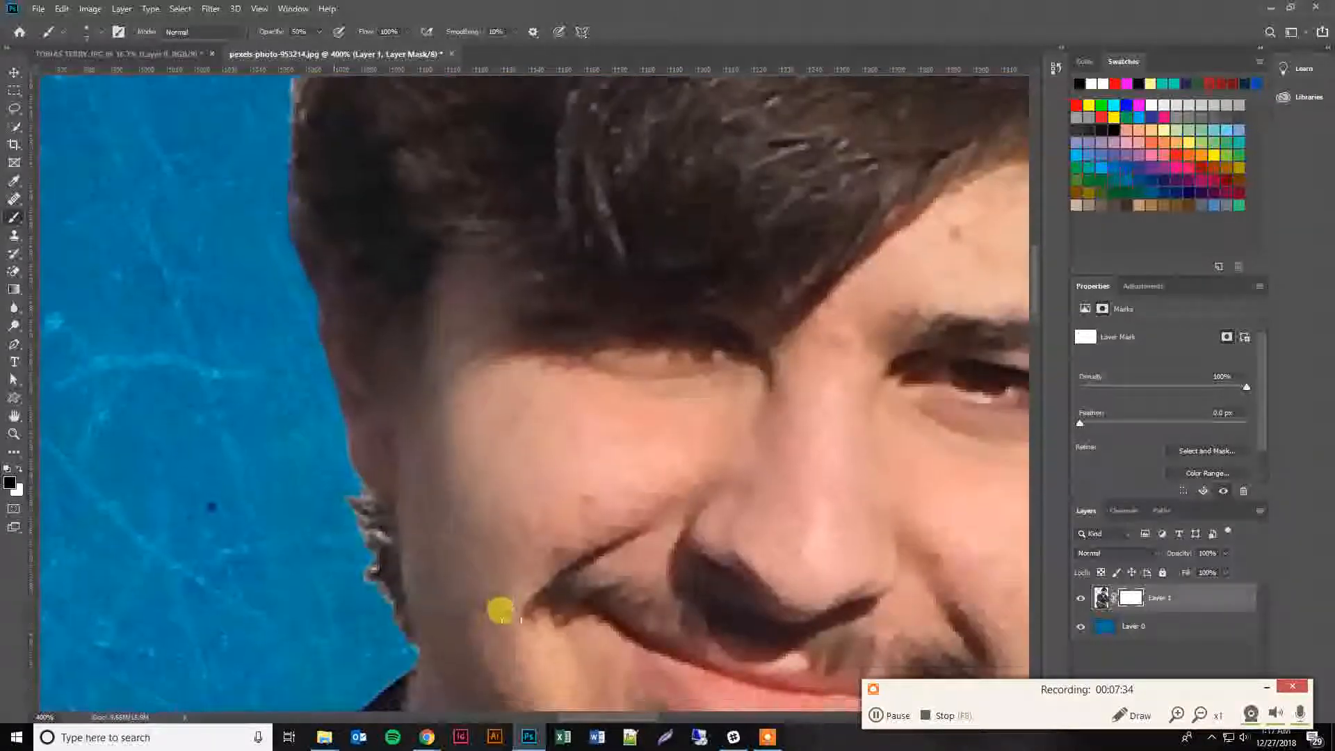
{"action": "left_click_drag", "start_coordinate": [502, 614], "coordinate": [320, 337]}
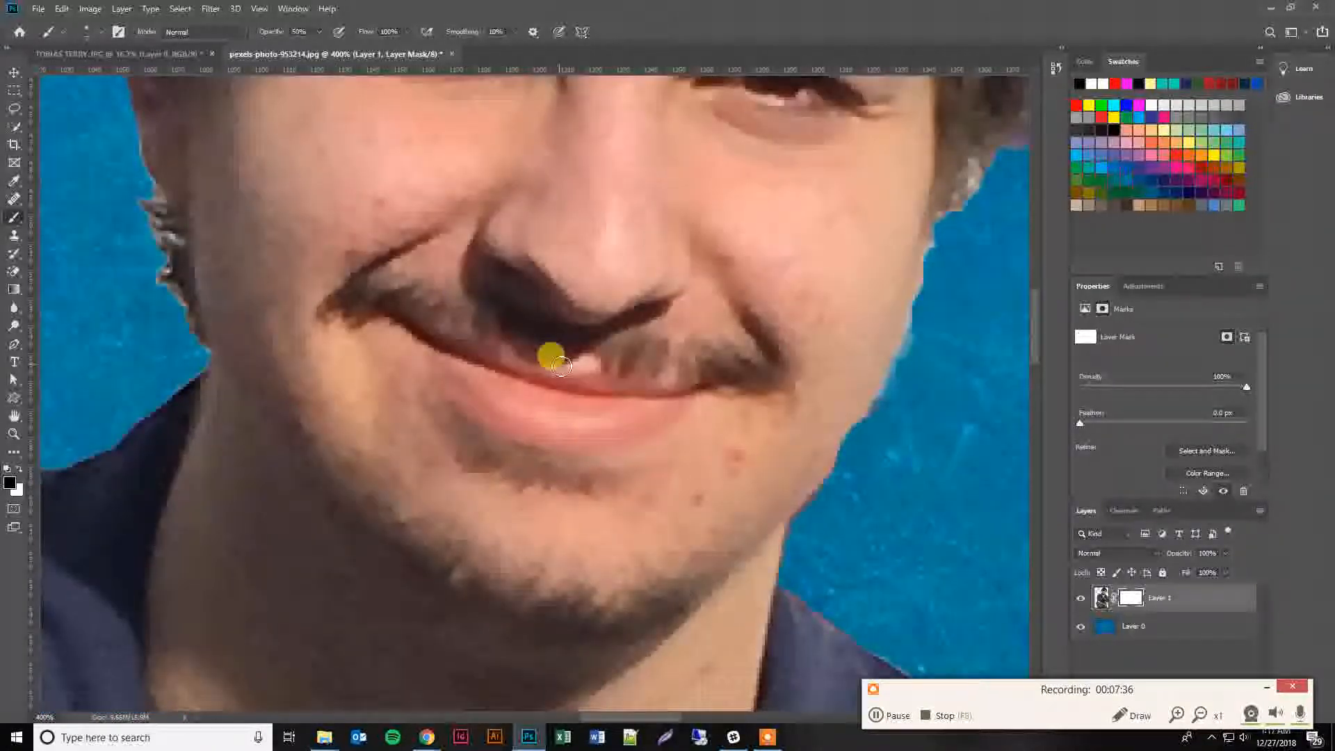
{"action": "key", "text": "z"}
{"action": "left_click", "coordinate": [633, 347], "text": "alt"}
{"action": "left_click", "coordinate": [667, 217], "text": "alt"}
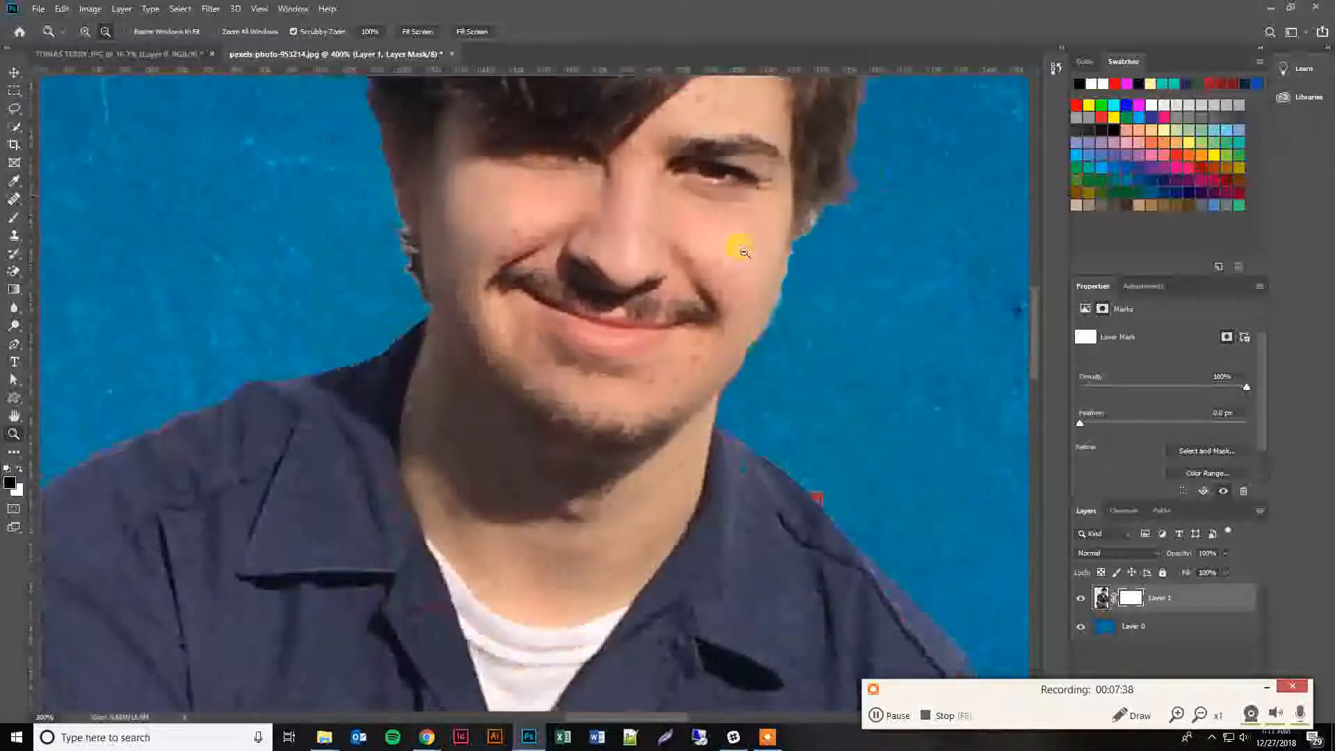
{"action": "left_click", "coordinate": [695, 356], "text": "alt"}
{"action": "left_click", "coordinate": [652, 302], "text": "alt"}
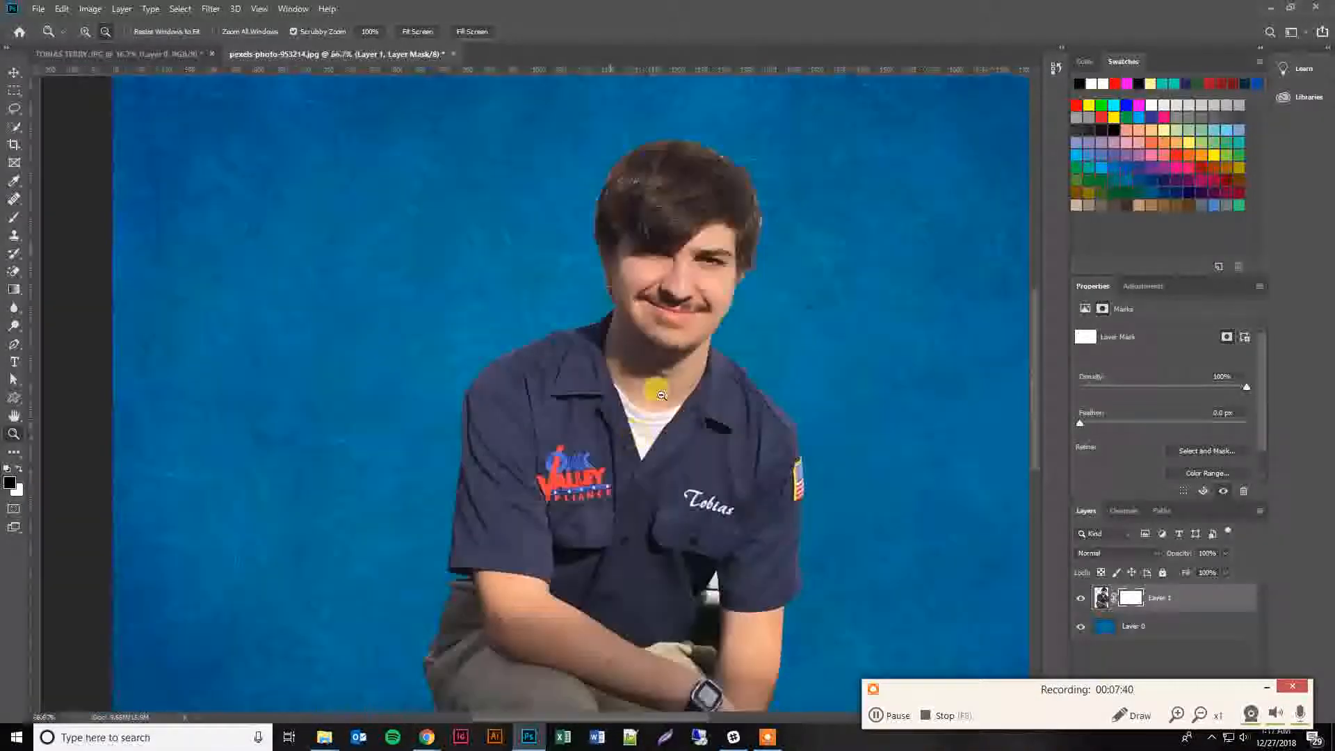
{"action": "left_click", "coordinate": [689, 466], "text": "alt"}
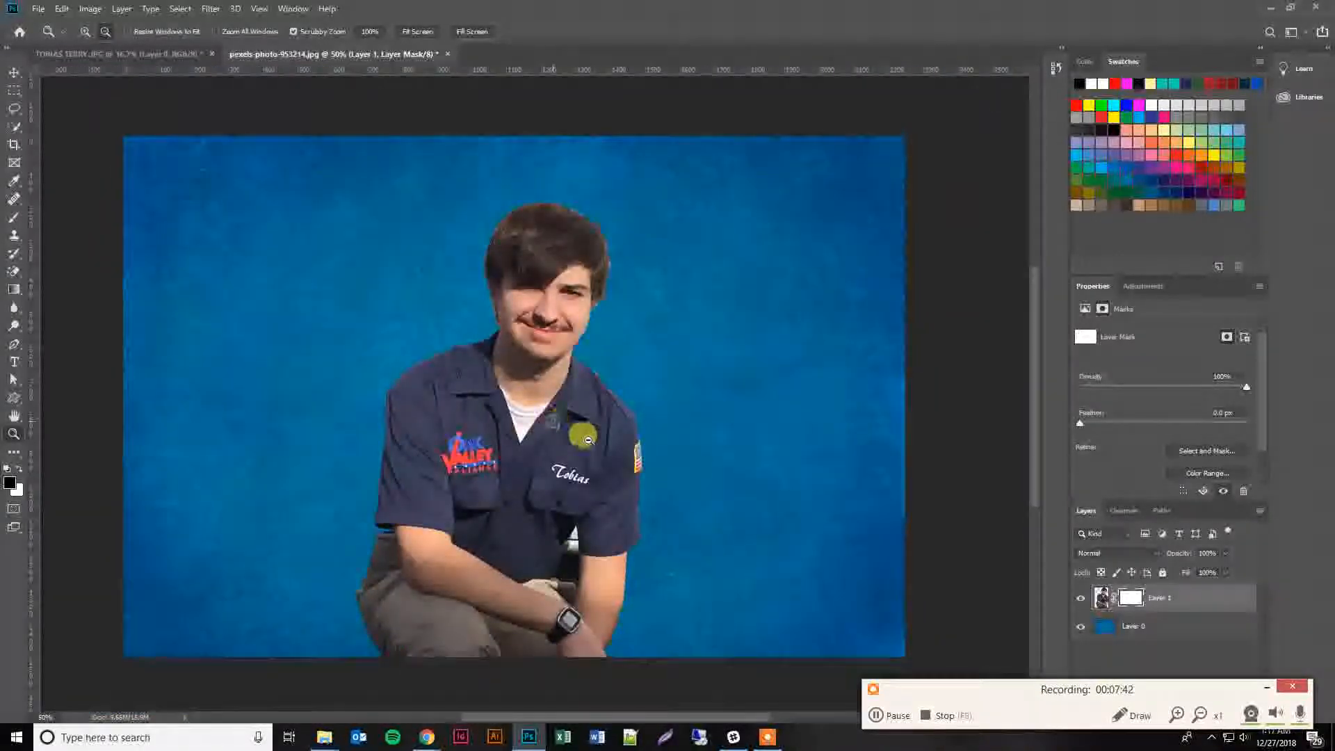
{"action": "left_click", "coordinate": [596, 410], "text": "alt"}
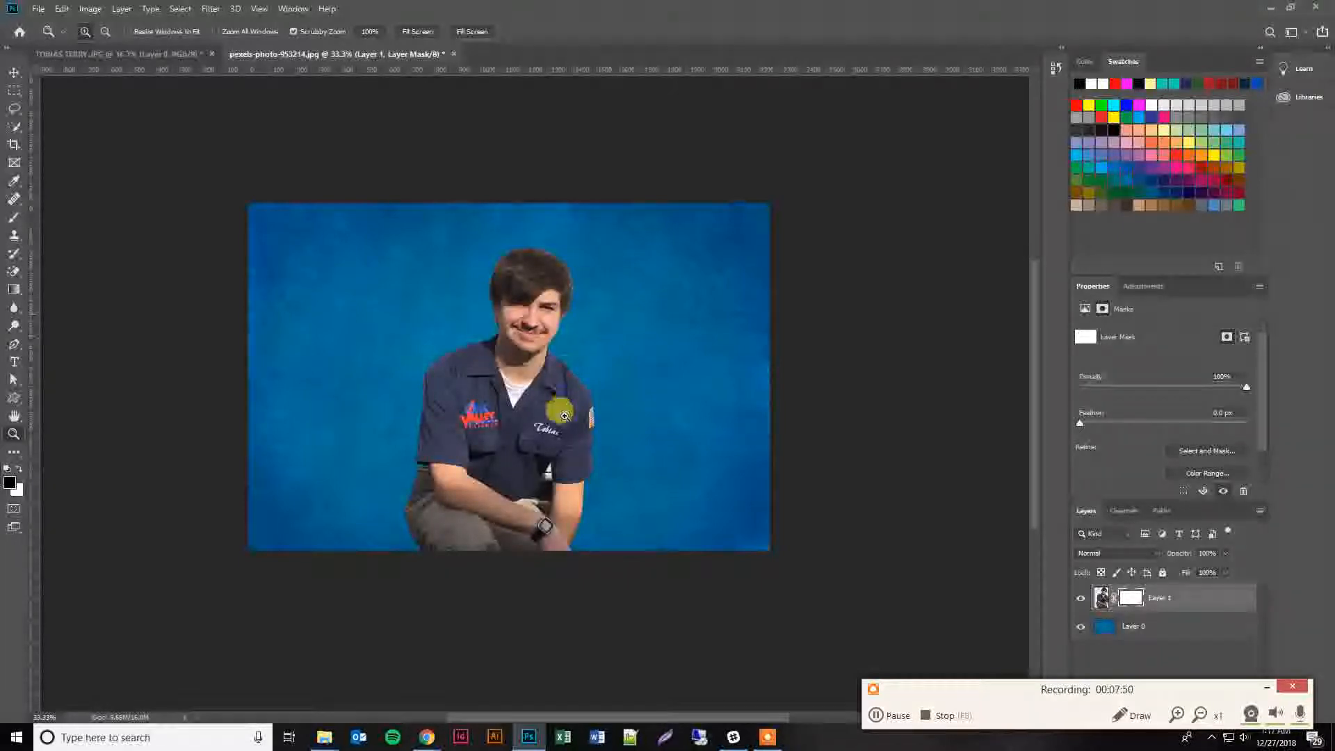
Step: Paint black at 50% opacity on the layer mask over the small red patch along the flag-side shoulder edge
{"action": "left_click", "coordinate": [582, 367]}
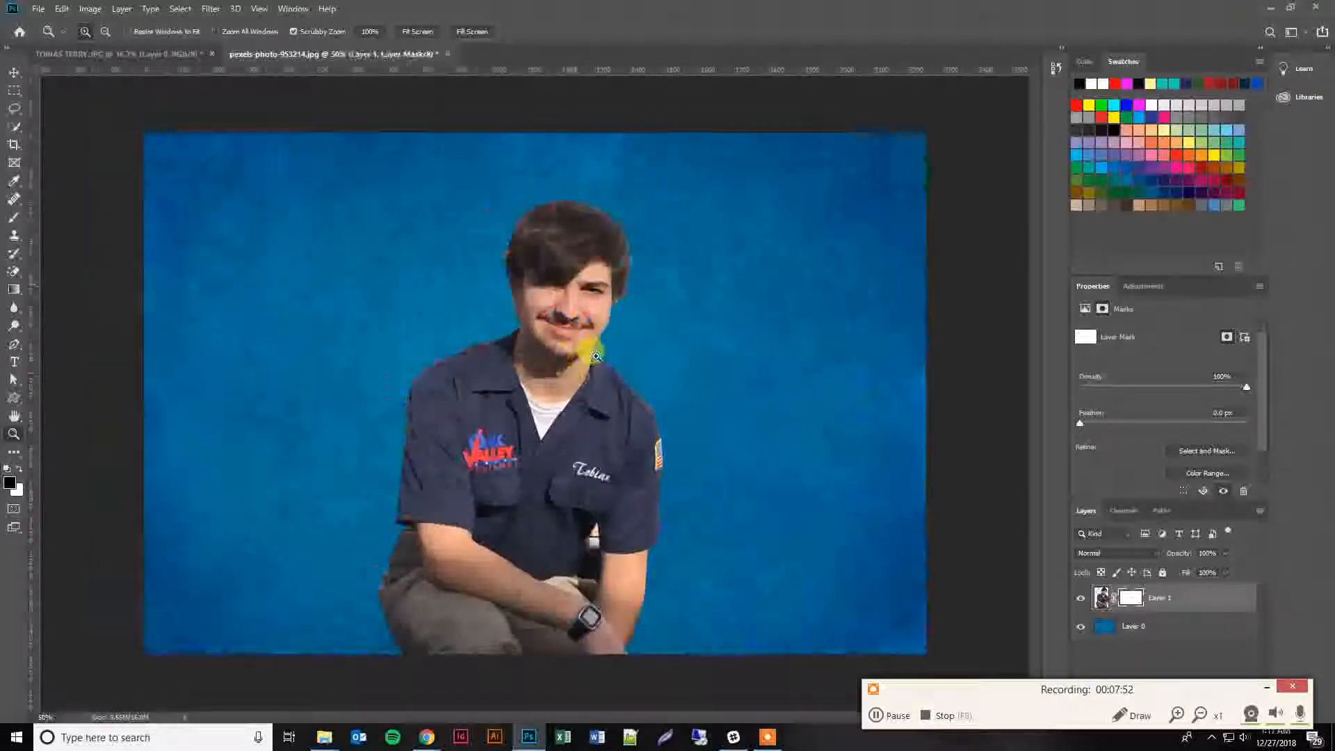
{"action": "left_click", "coordinate": [604, 379]}
{"action": "left_click", "coordinate": [639, 373]}
{"action": "left_click", "coordinate": [631, 367]}
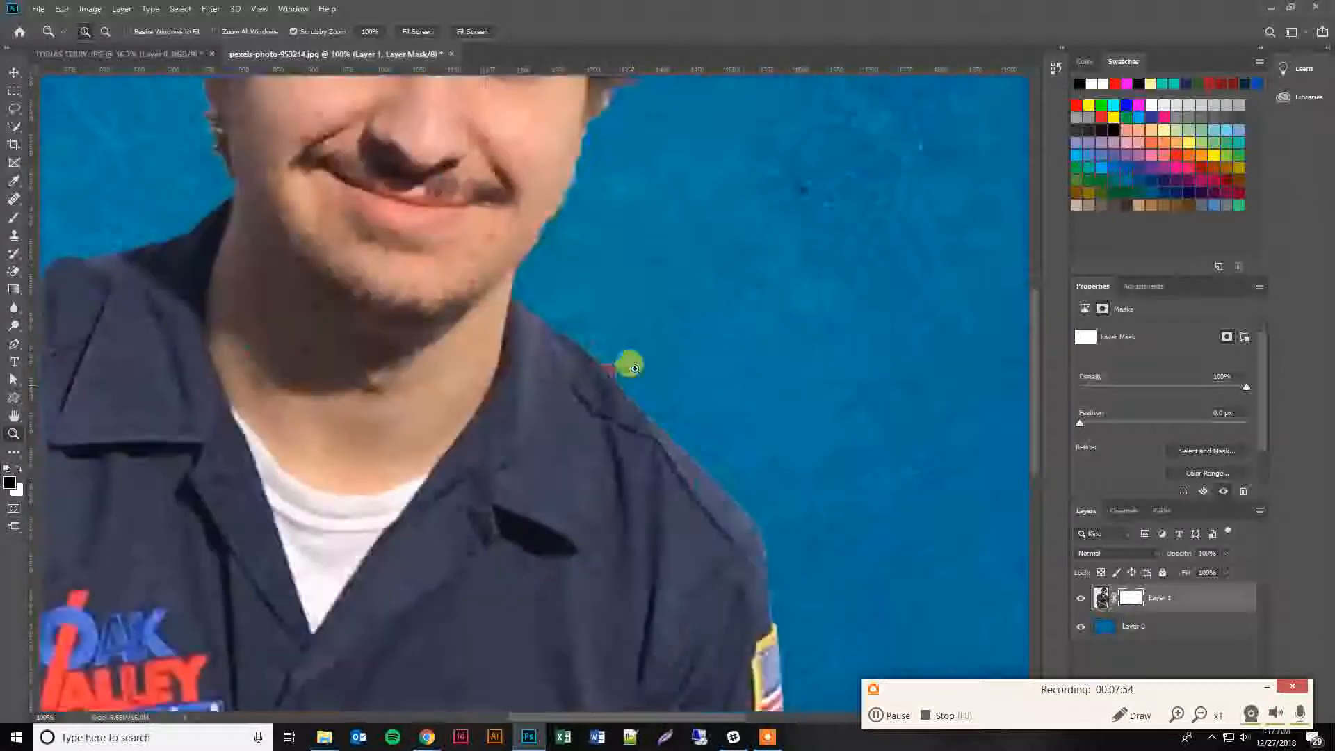
{"action": "left_click", "coordinate": [611, 373]}
{"action": "left_click", "coordinate": [613, 384]}
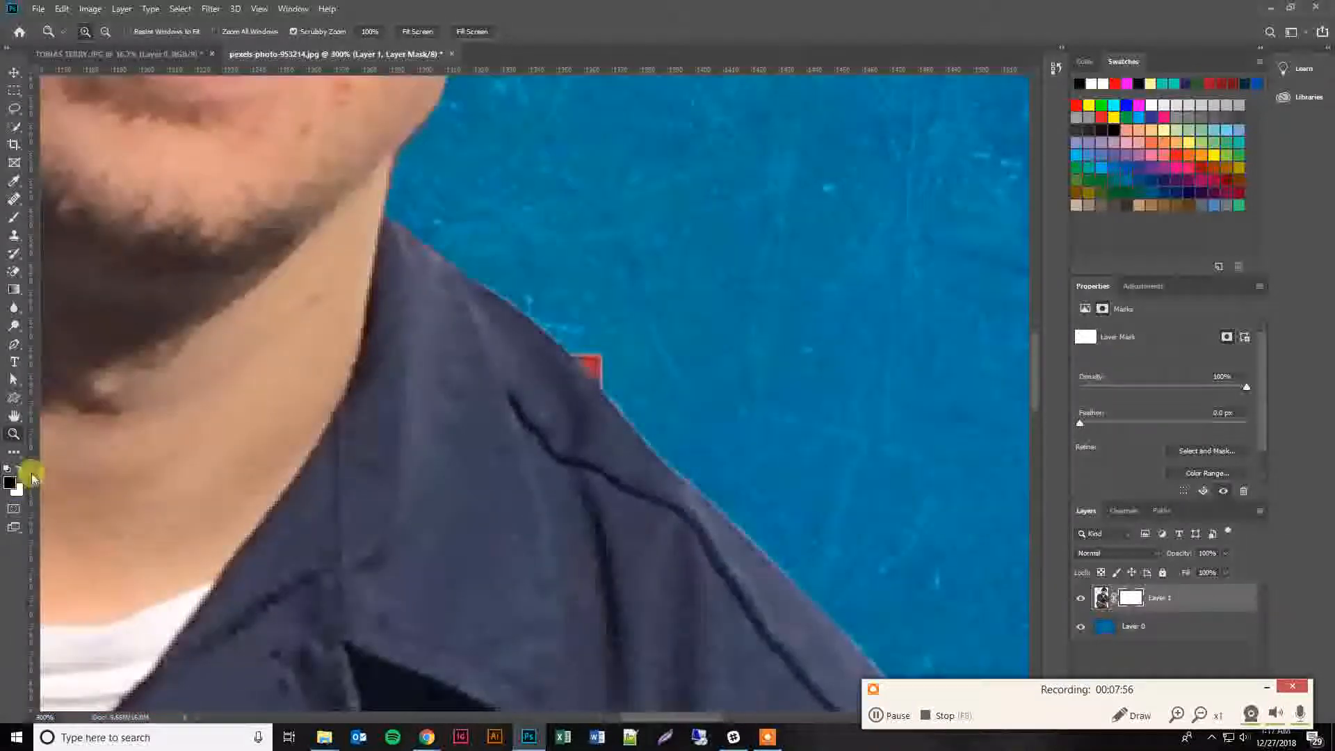
{"action": "left_click", "coordinate": [10, 482]}
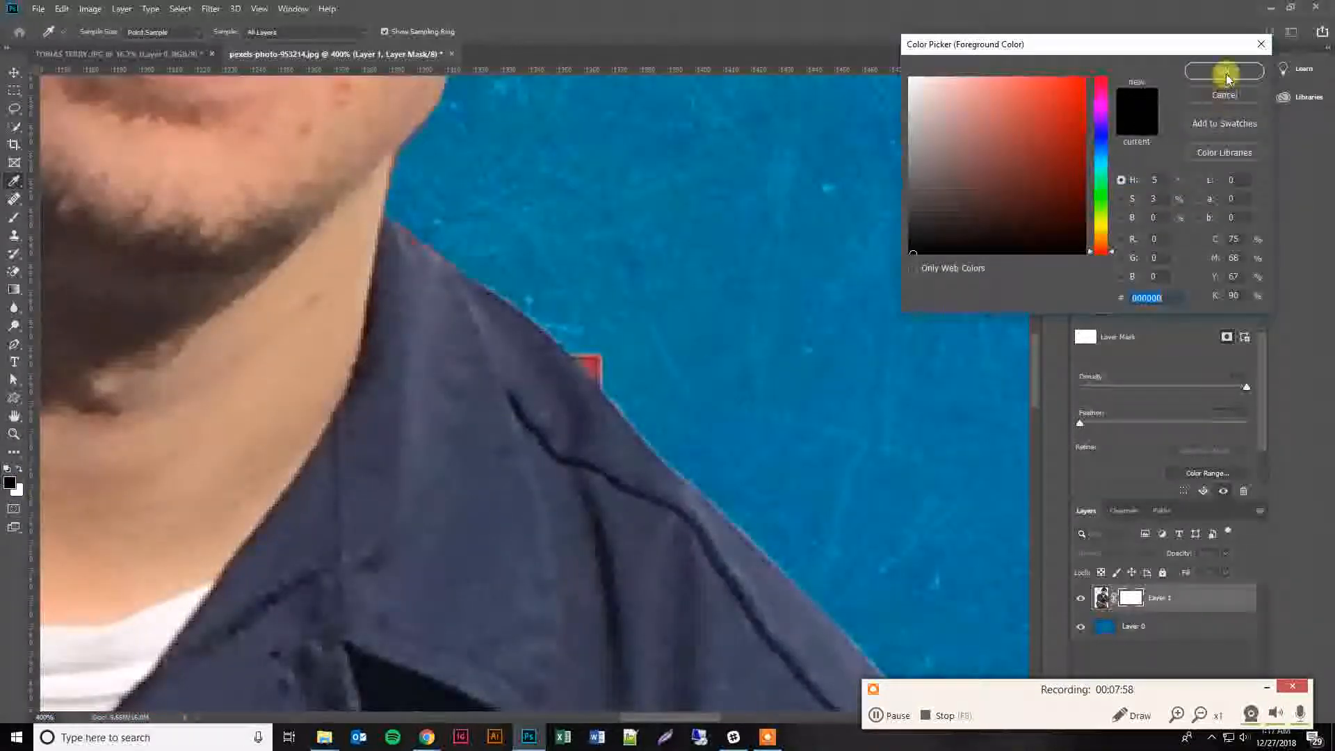
{"action": "left_click", "coordinate": [1222, 66]}
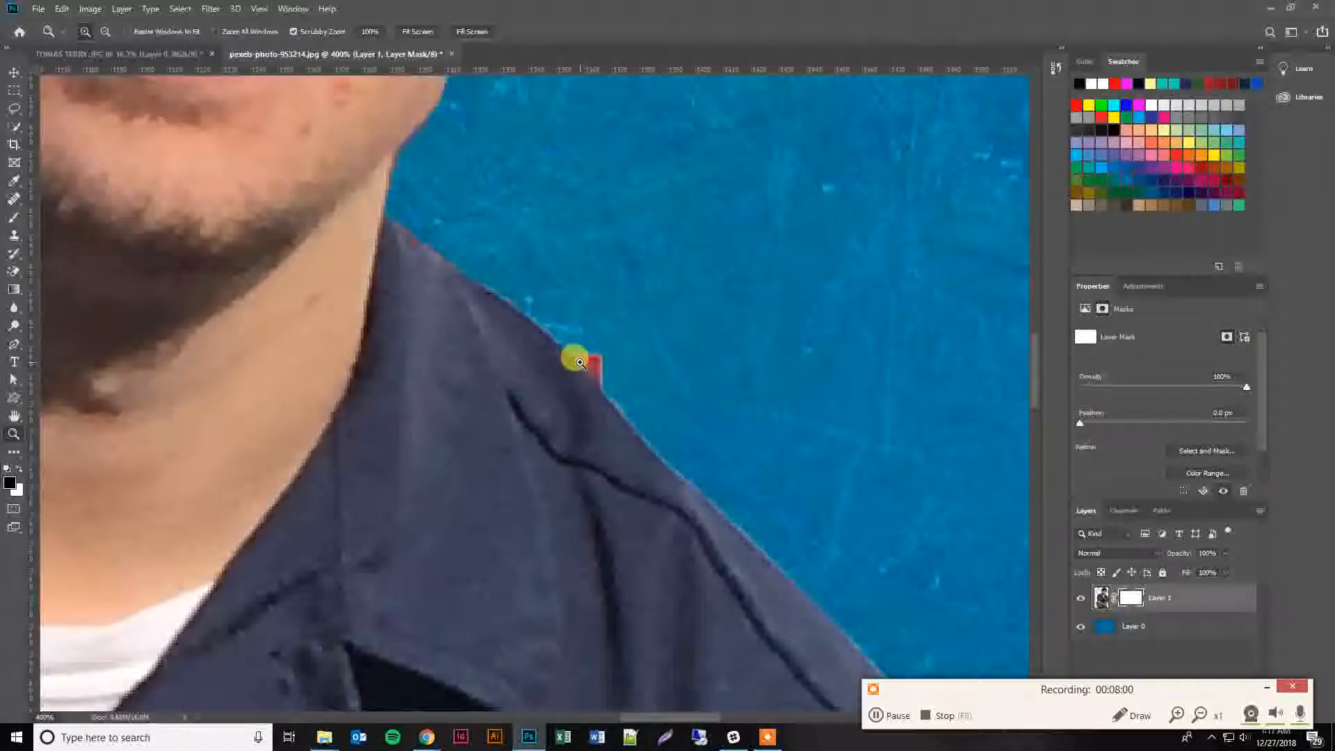
{"action": "key", "text": "b"}
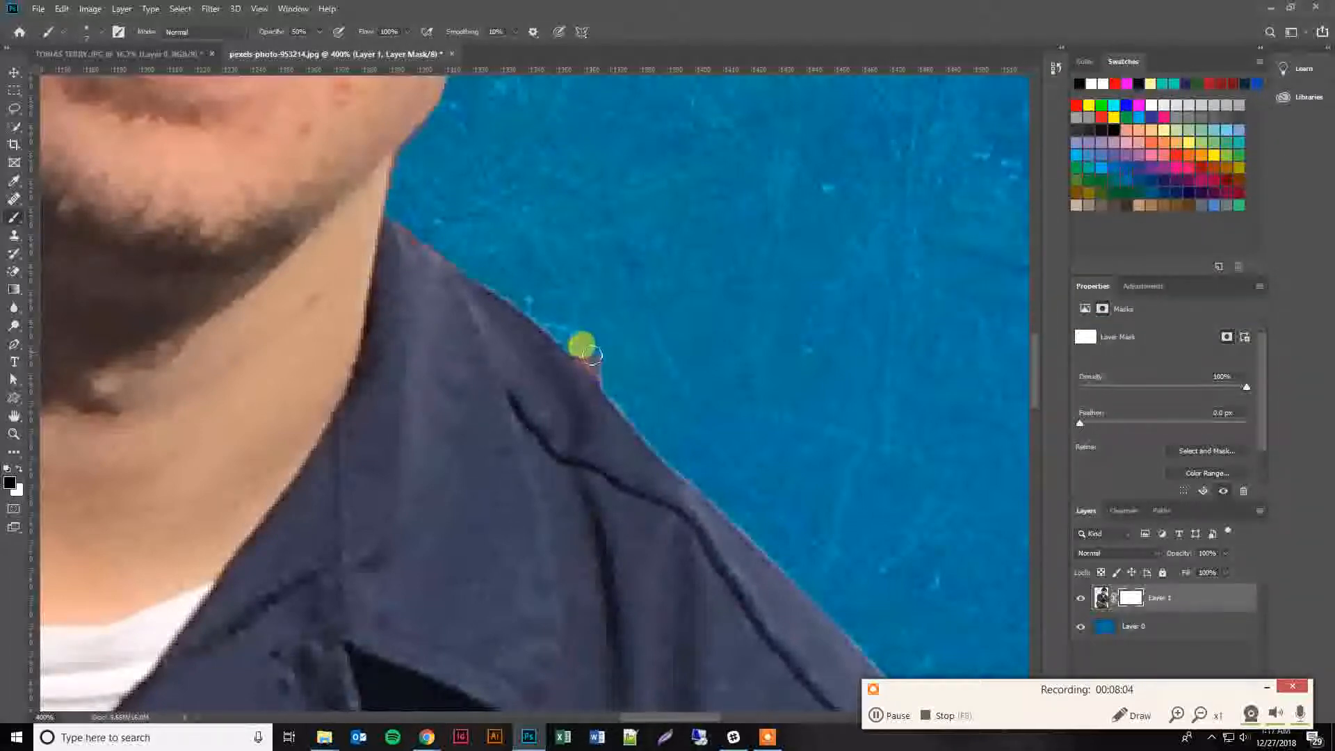
{"action": "left_click_drag", "start_coordinate": [591, 363], "coordinate": [596, 364]}
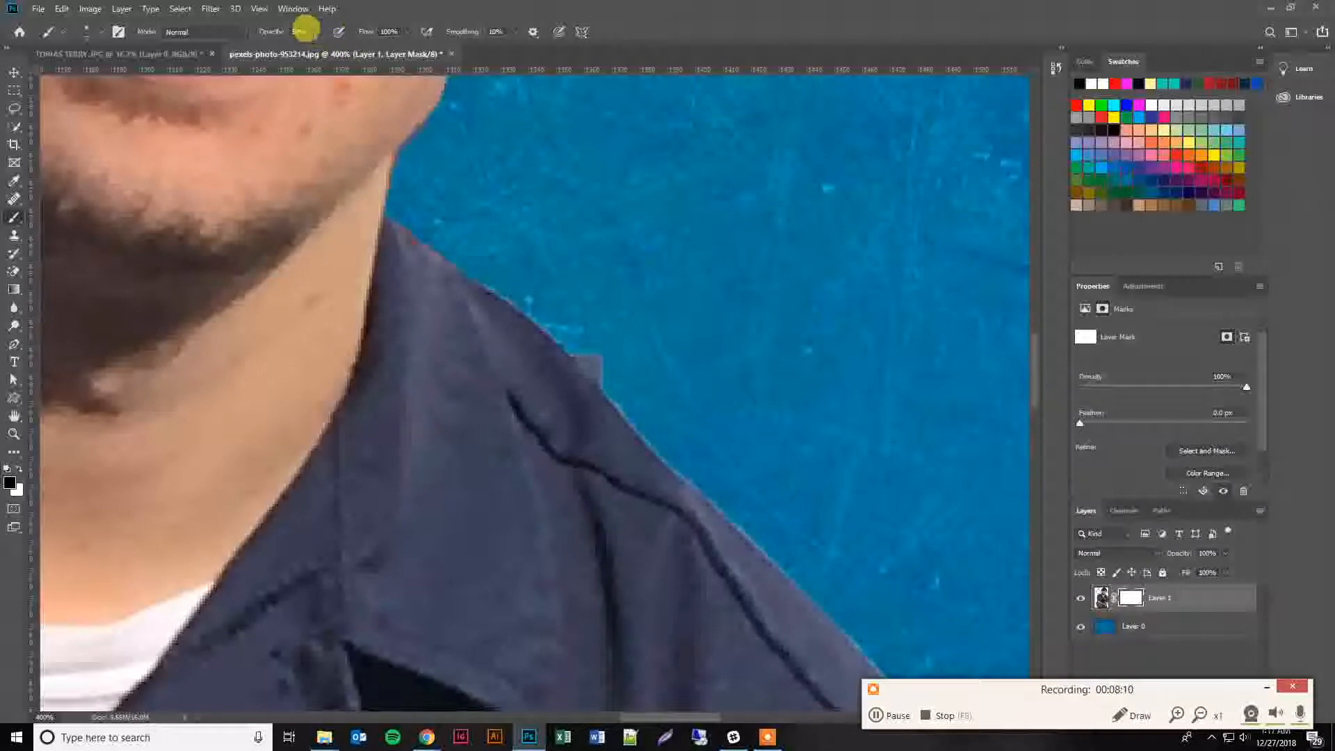
Step: Set the brush opacity to 100% and paint black over the shoulder patch to hide its remains completely
{"action": "left_click", "coordinate": [306, 32]}
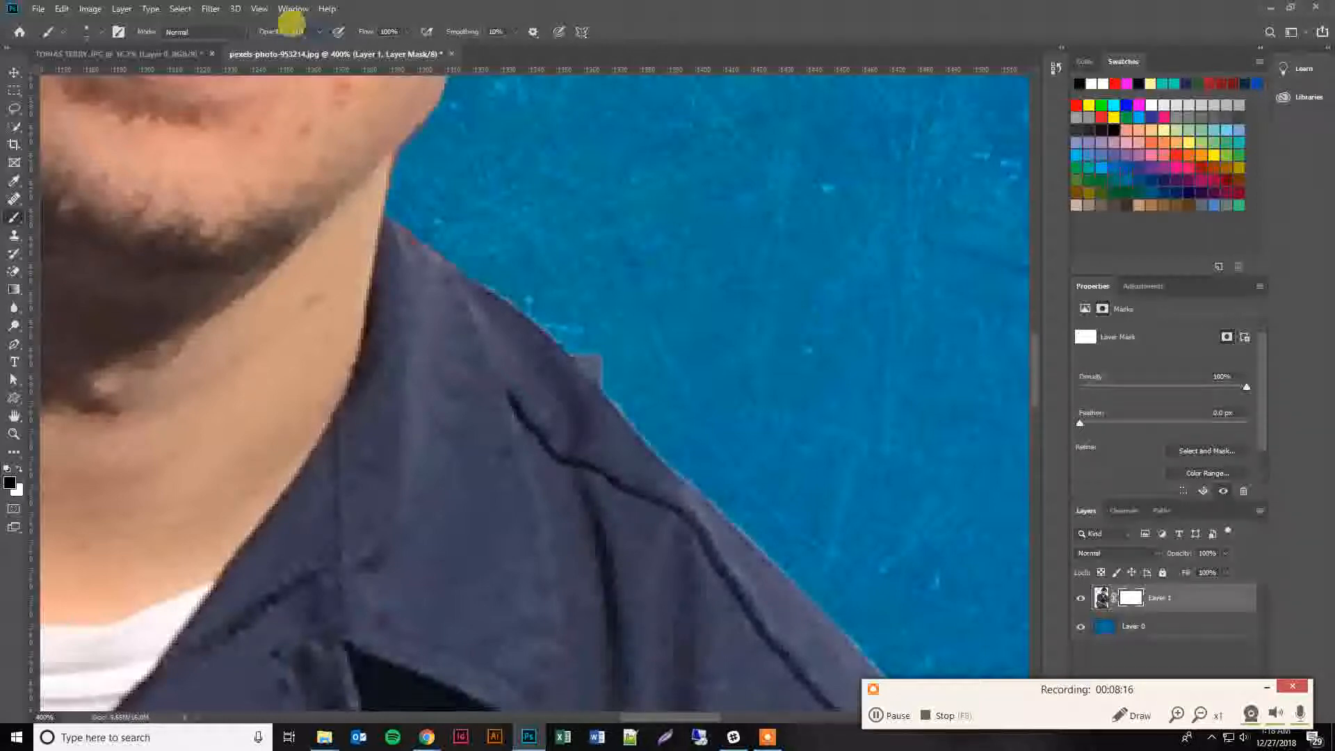
{"action": "key", "text": "Tab"}
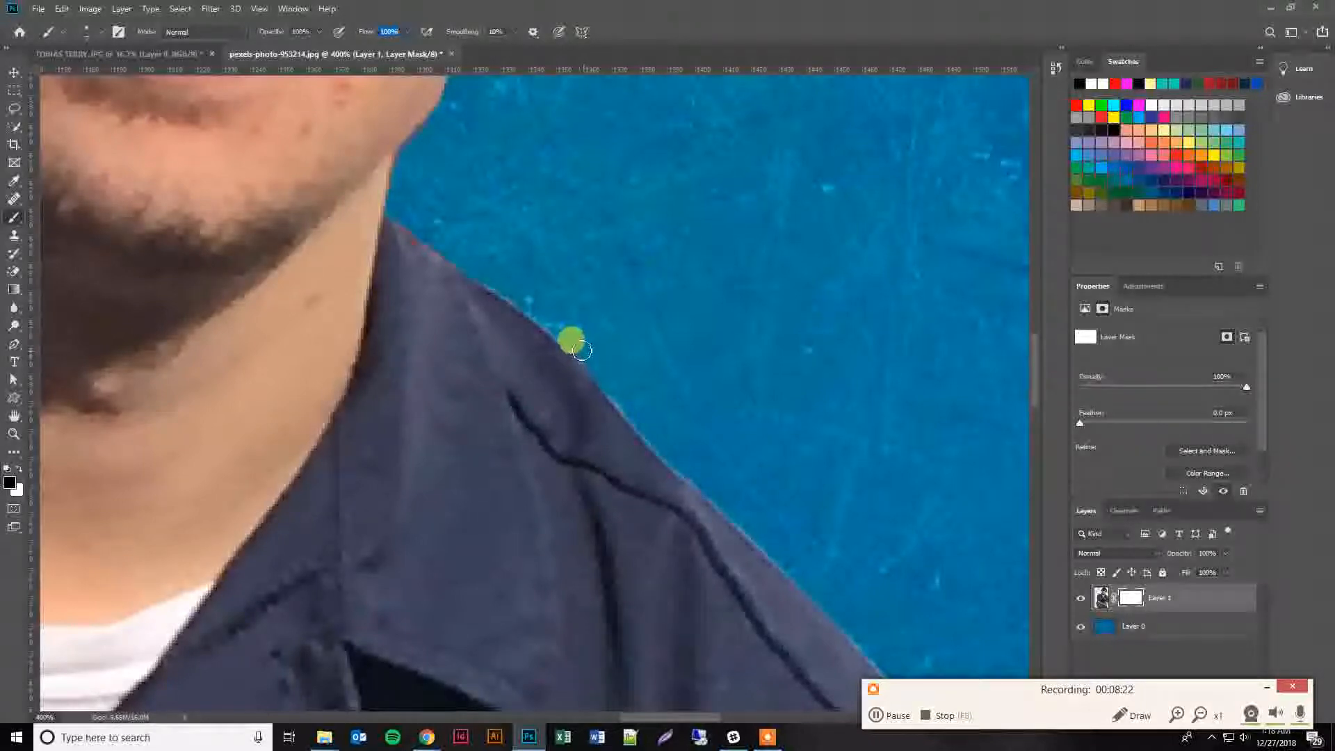
{"action": "key", "text": "Return"}
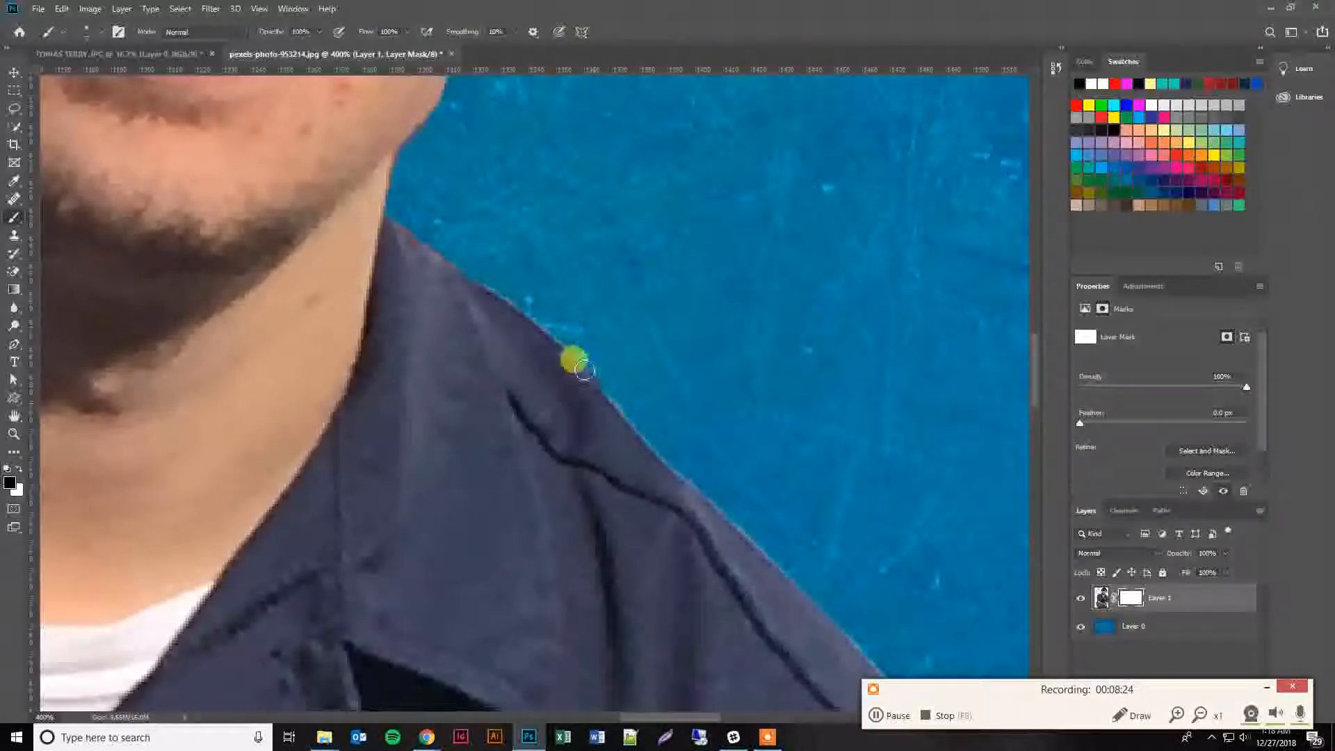
Step: Look through the General, Dry Media and Special Effects brush presets, plus the tool presets and brush blending modes
{"action": "left_click", "coordinate": [102, 36]}
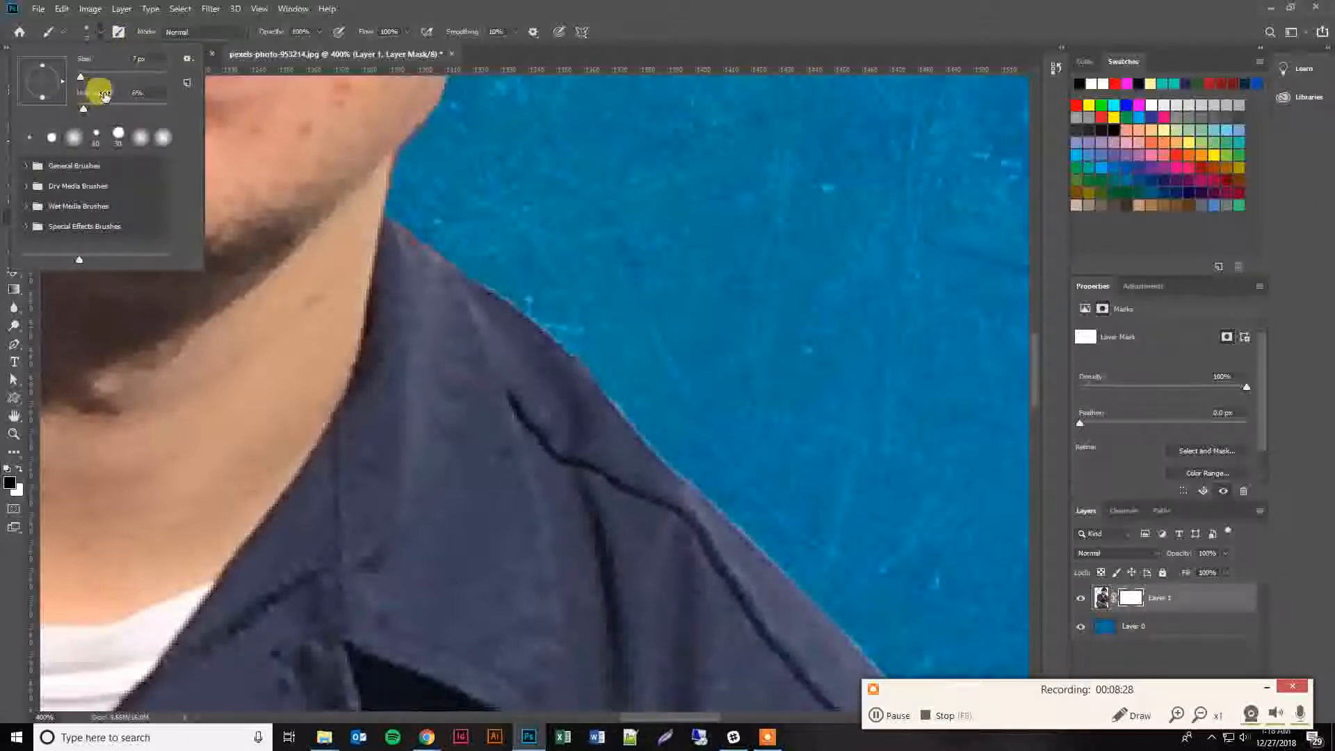
{"action": "scroll", "coordinate": [103, 165], "scroll_direction": "down", "scroll_amount": 3}
{"action": "scroll", "coordinate": [90, 149], "scroll_direction": "up", "scroll_amount": 1}
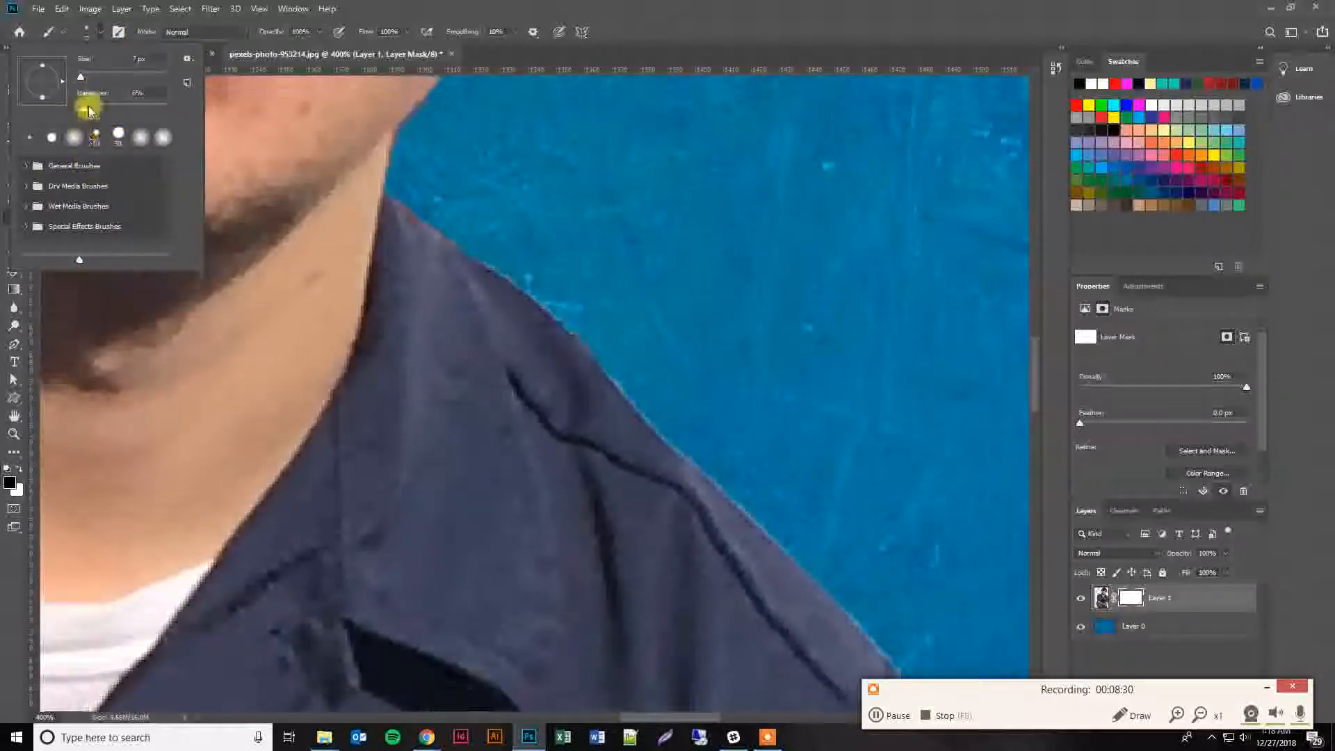
{"action": "left_click", "coordinate": [40, 169]}
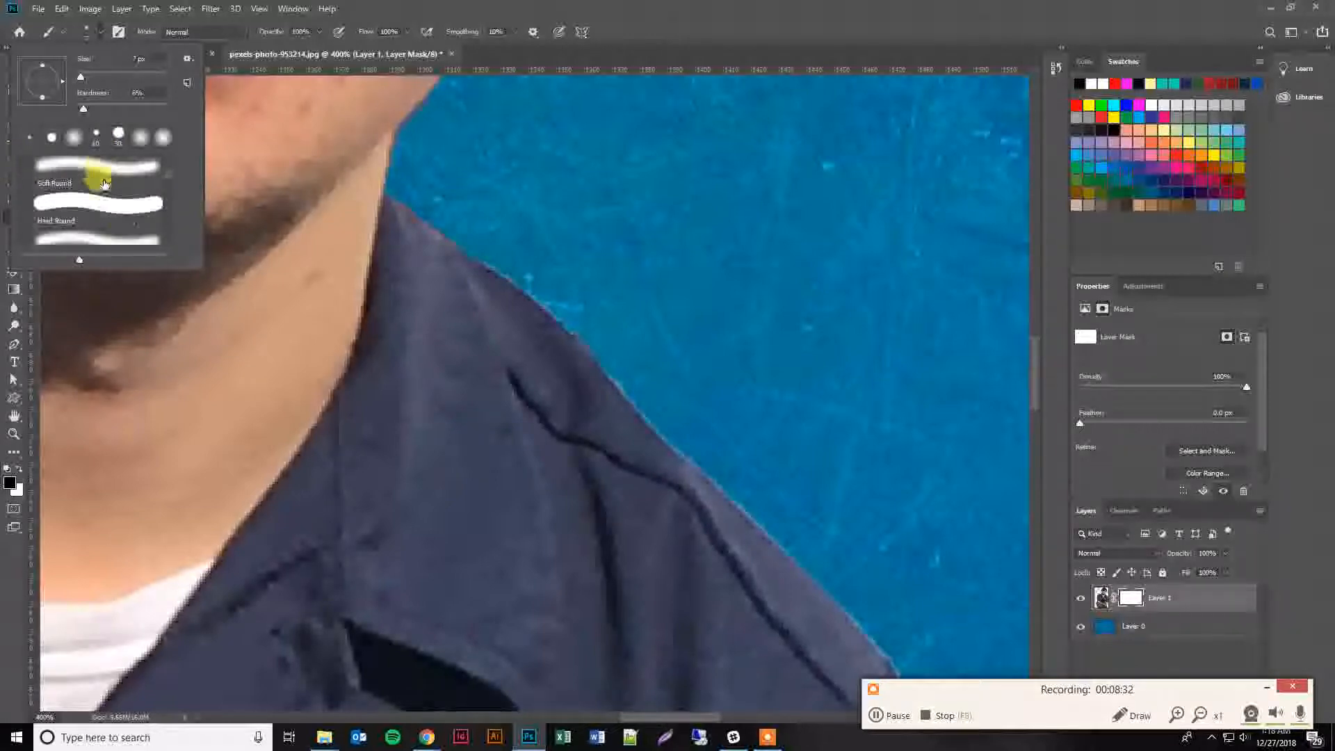
{"action": "scroll", "coordinate": [130, 205], "scroll_direction": "down", "scroll_amount": 2}
{"action": "scroll", "coordinate": [132, 208], "scroll_direction": "down", "scroll_amount": 3}
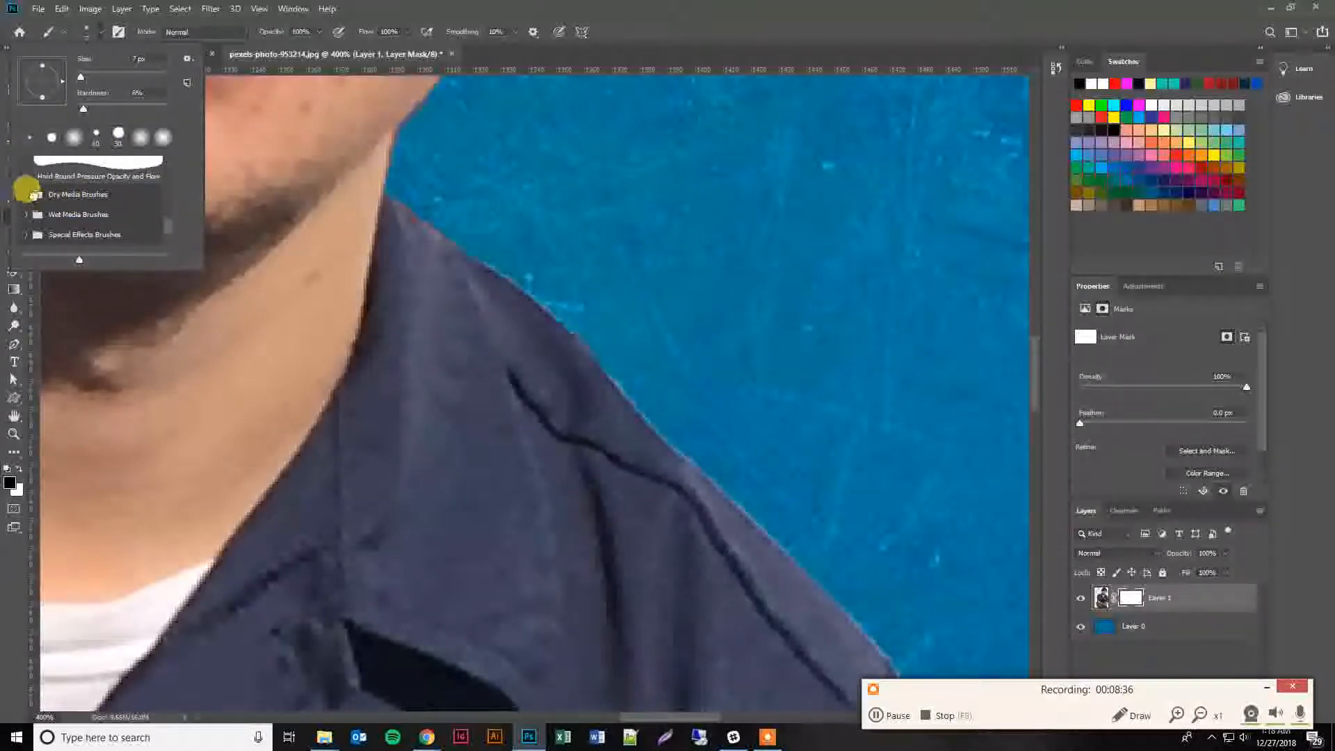
{"action": "left_click", "coordinate": [33, 194]}
{"action": "scroll", "coordinate": [149, 200], "scroll_direction": "down", "scroll_amount": 6}
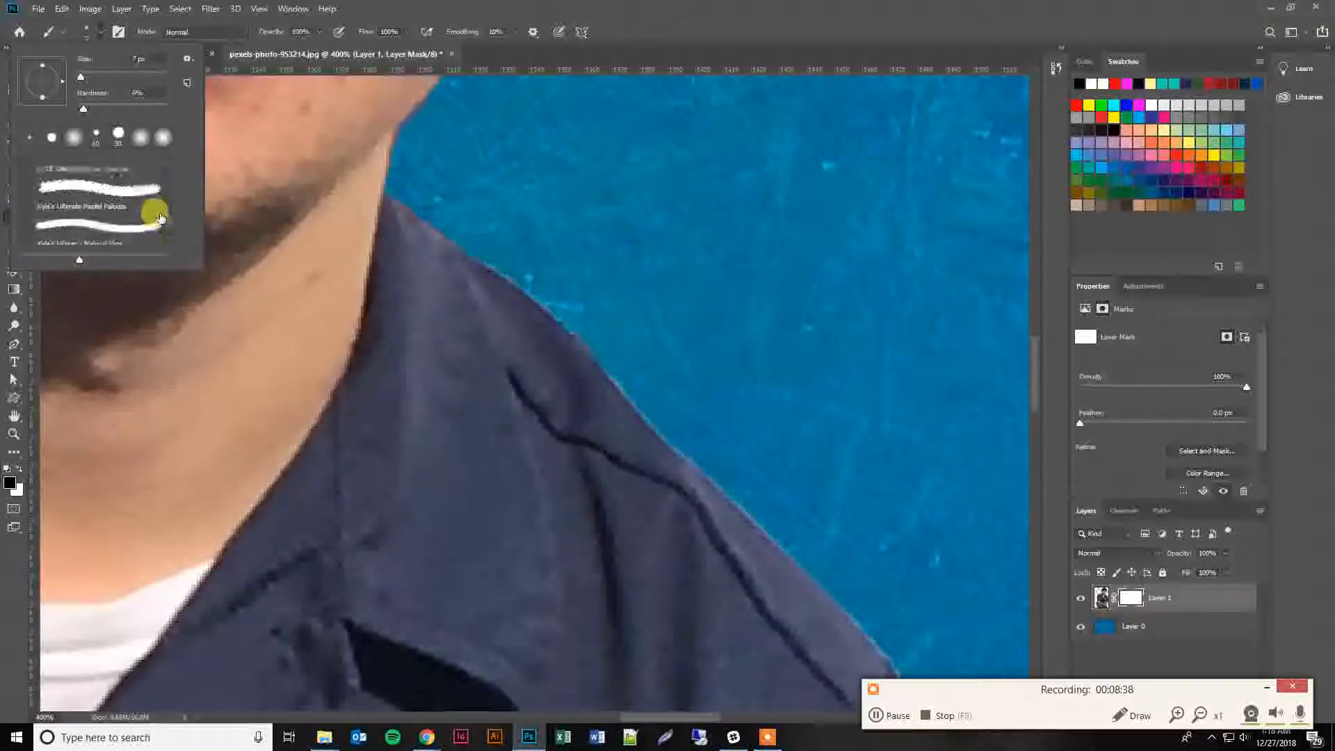
{"action": "scroll", "coordinate": [156, 212], "scroll_direction": "down", "scroll_amount": 2}
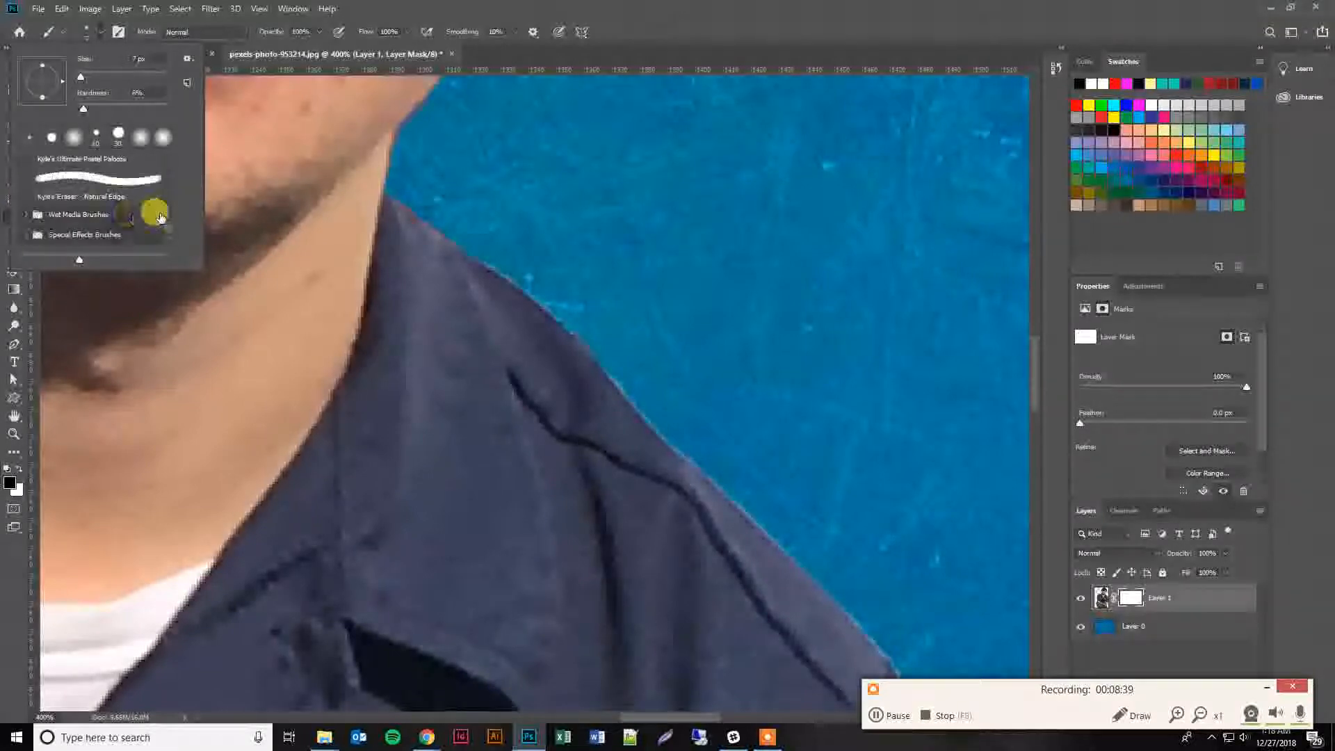
{"action": "left_click", "coordinate": [25, 238]}
{"action": "scroll", "coordinate": [139, 223], "scroll_direction": "down", "scroll_amount": 4}
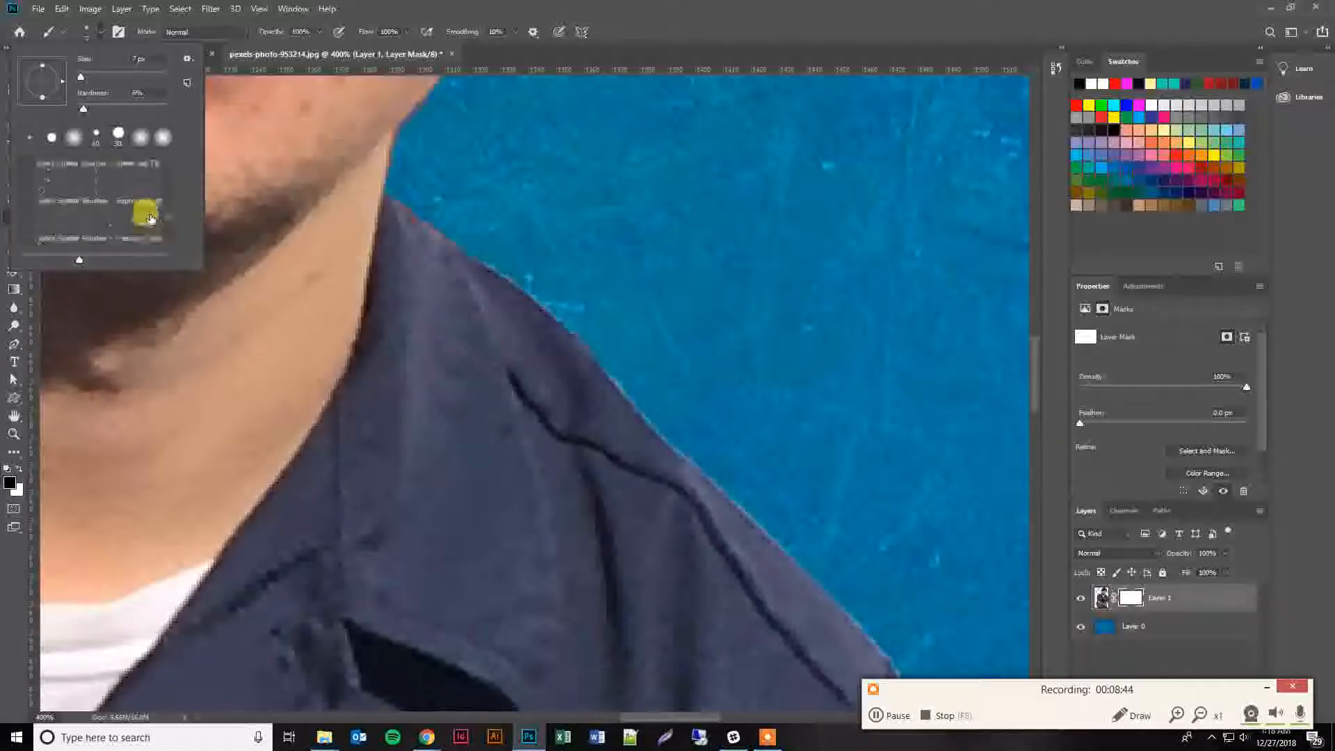
{"action": "scroll", "coordinate": [151, 218], "scroll_direction": "down", "scroll_amount": 5}
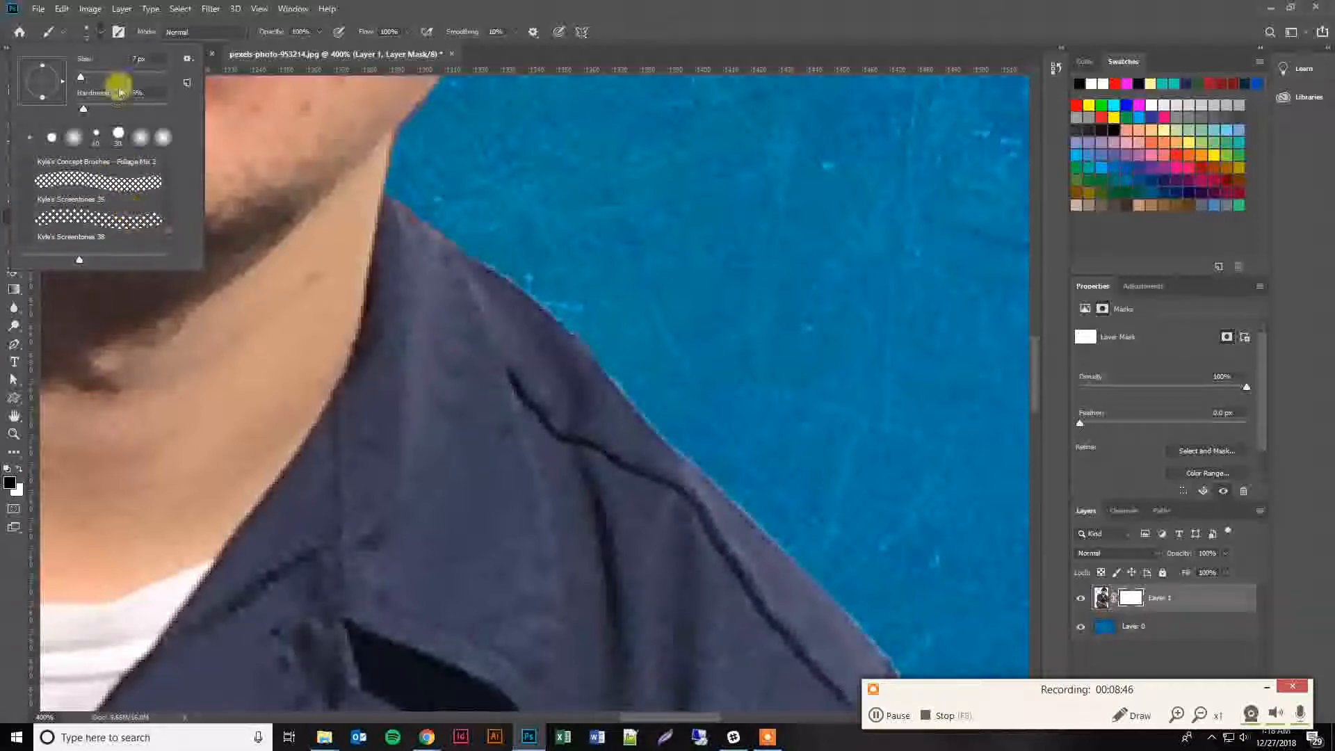
{"action": "left_click", "coordinate": [61, 31]}
{"action": "left_click", "coordinate": [61, 31]}
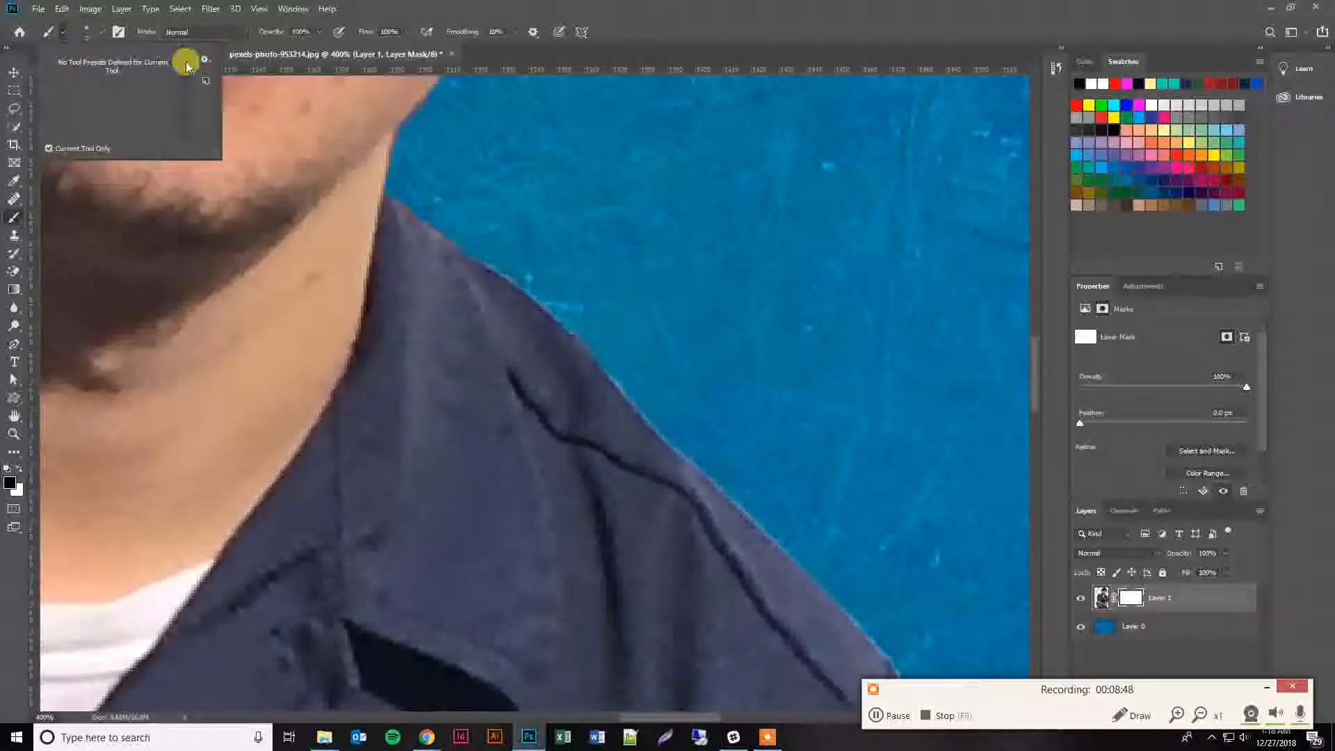
{"action": "left_click", "coordinate": [496, 5]}
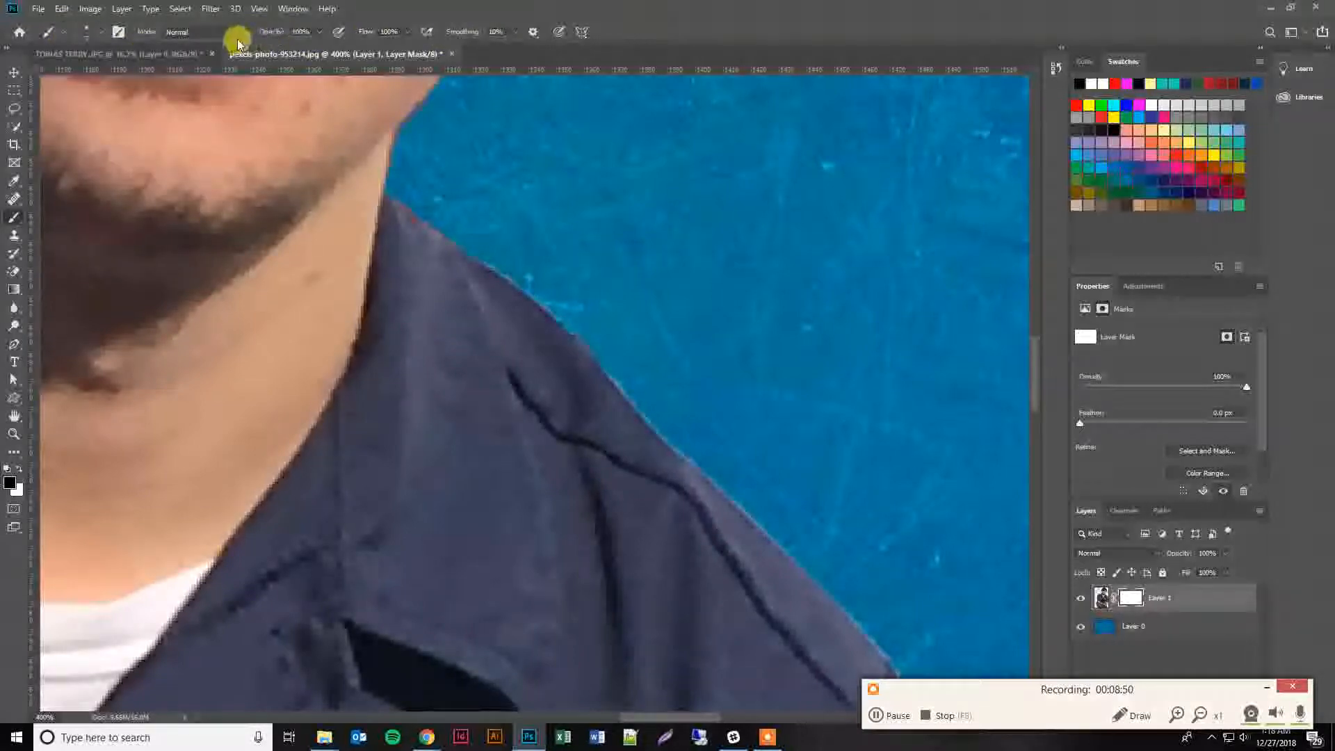
{"action": "left_click", "coordinate": [244, 31]}
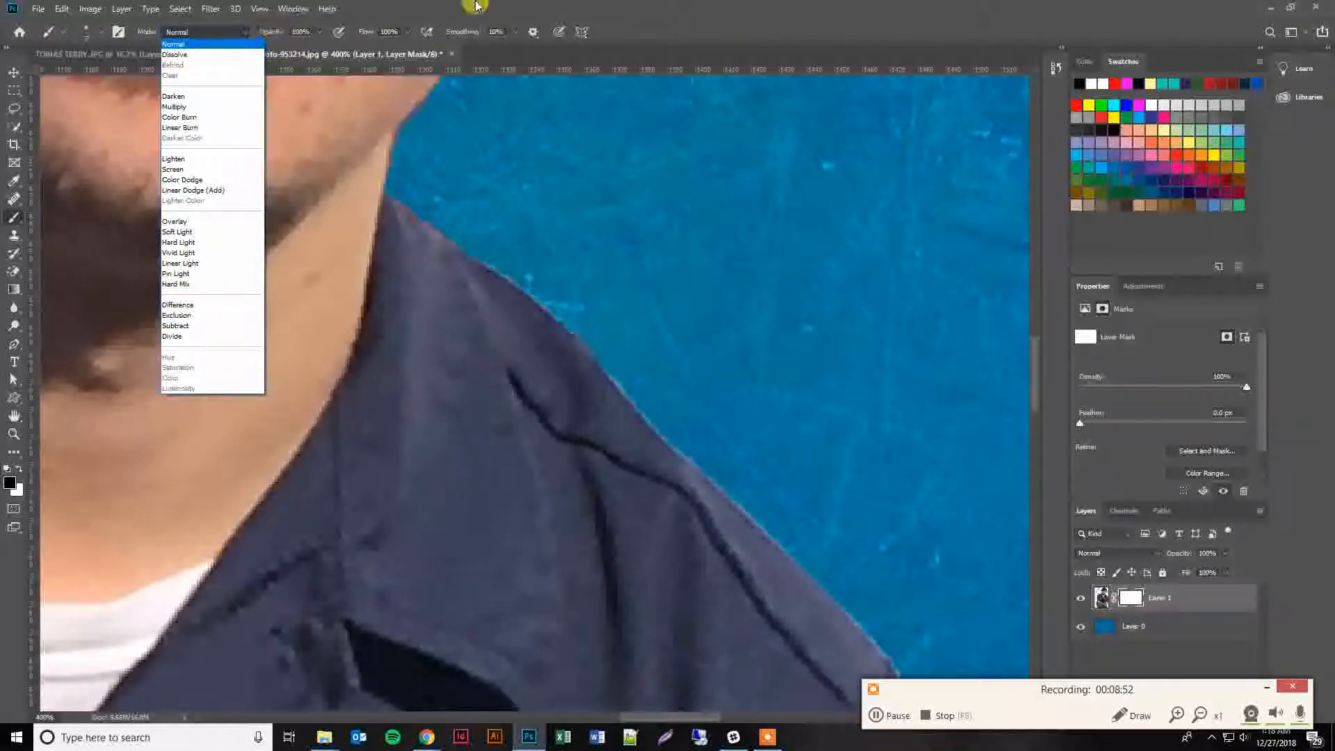
{"action": "left_click", "coordinate": [763, 26]}
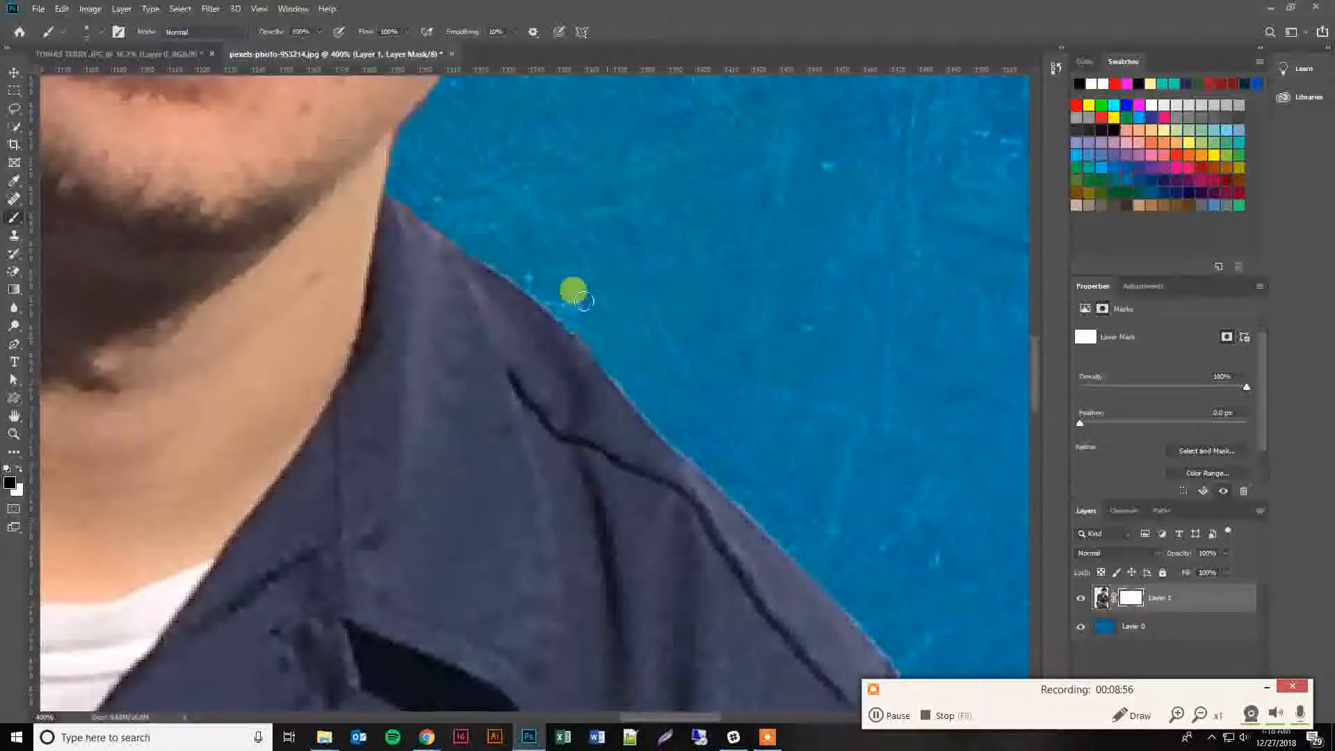
Step: Inspect the flag-side outline from shoulder up to hair for leftover fringe, and review the full composite
{"action": "key", "text": "z"}
{"action": "scroll", "coordinate": [485, 309], "scroll_direction": "up", "scroll_amount": 6}
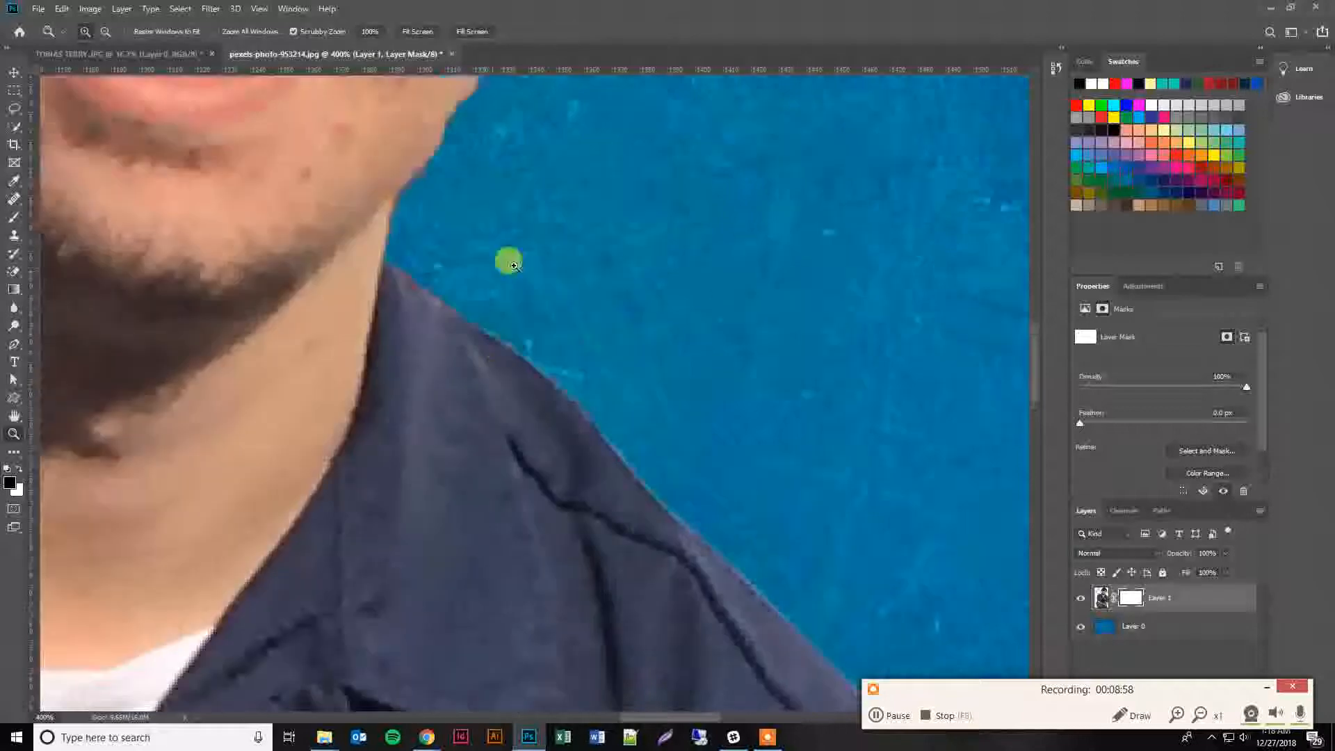
{"action": "scroll", "coordinate": [492, 387], "scroll_direction": "up", "scroll_amount": 5}
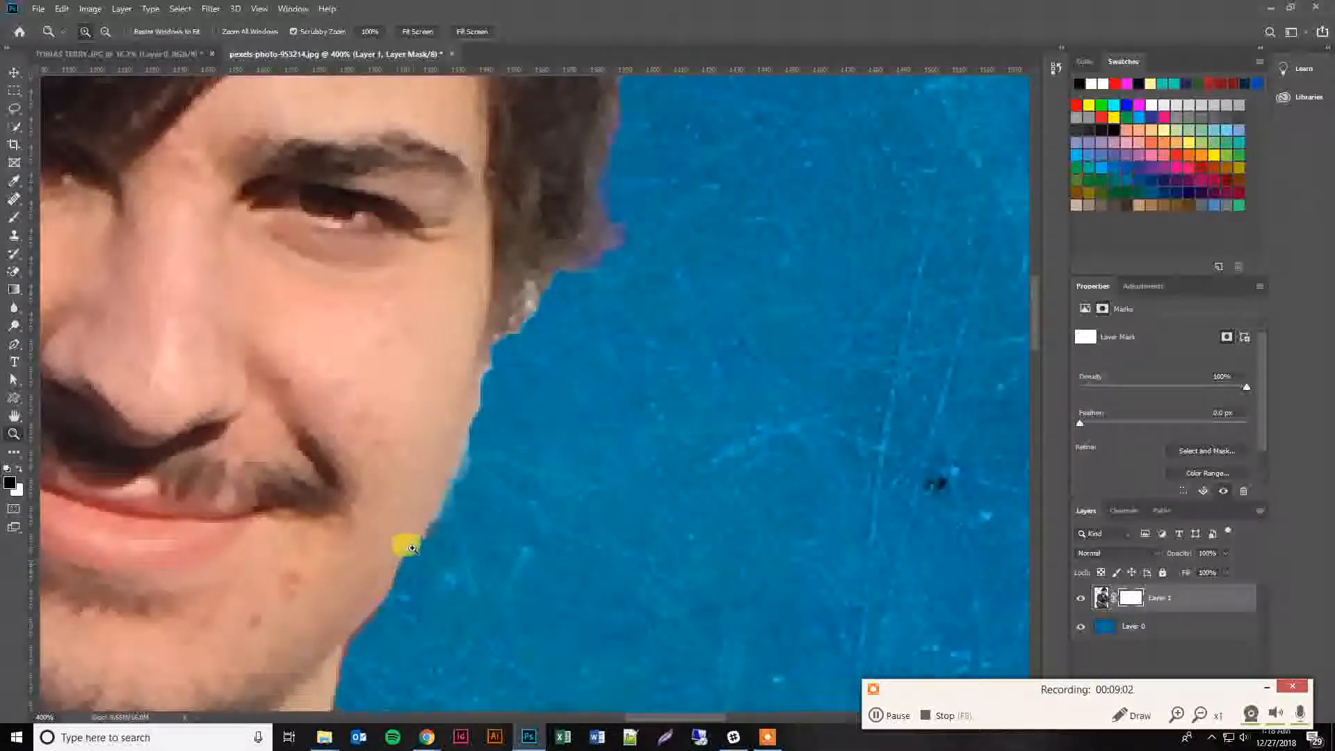
{"action": "scroll", "coordinate": [551, 389], "scroll_direction": "up", "scroll_amount": 5}
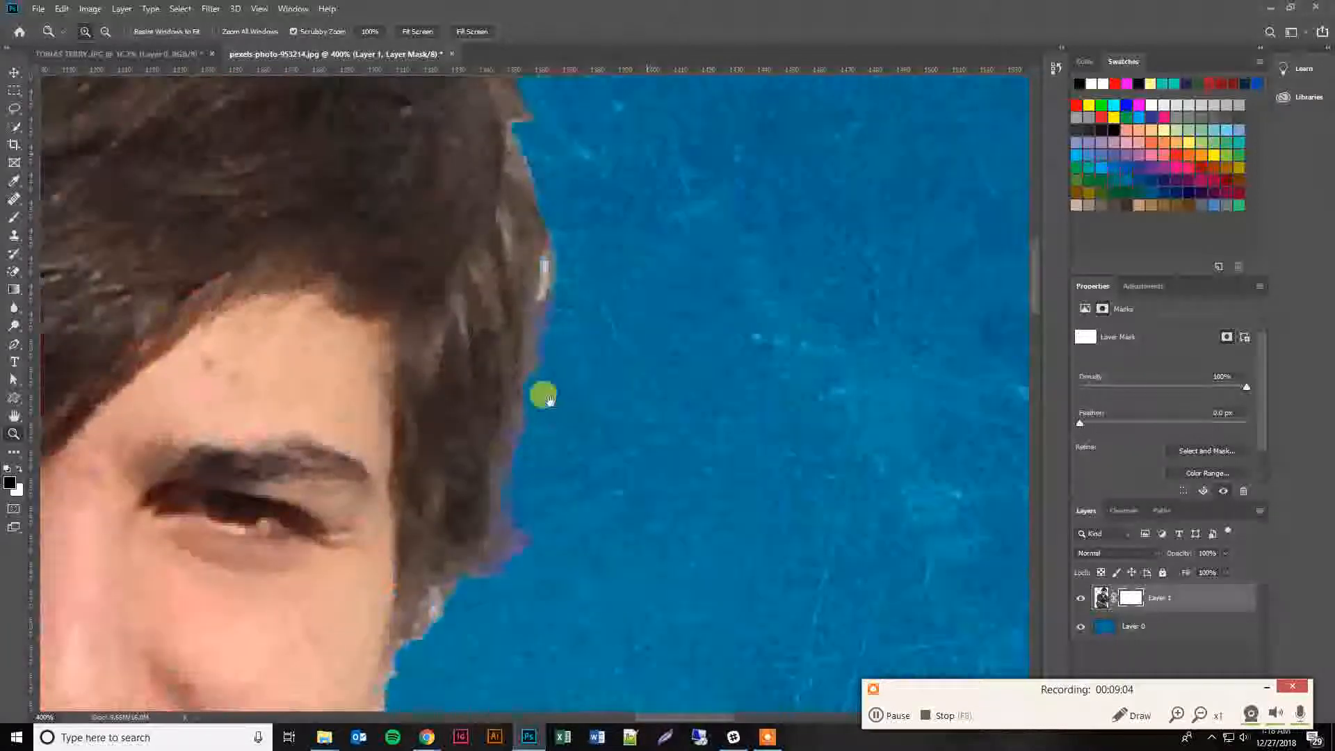
{"action": "left_click_drag", "start_coordinate": [548, 398], "coordinate": [548, 406]}
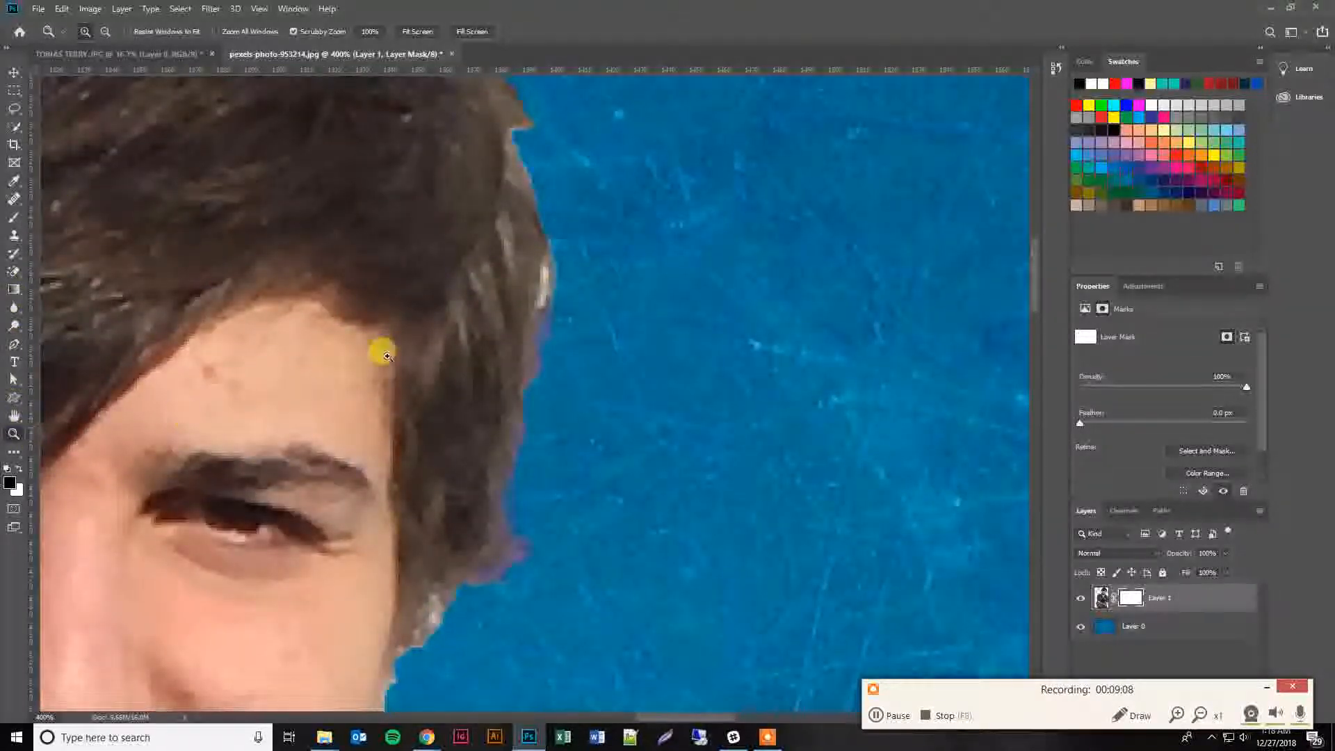
{"action": "left_click", "coordinate": [386, 413], "text": "alt"}
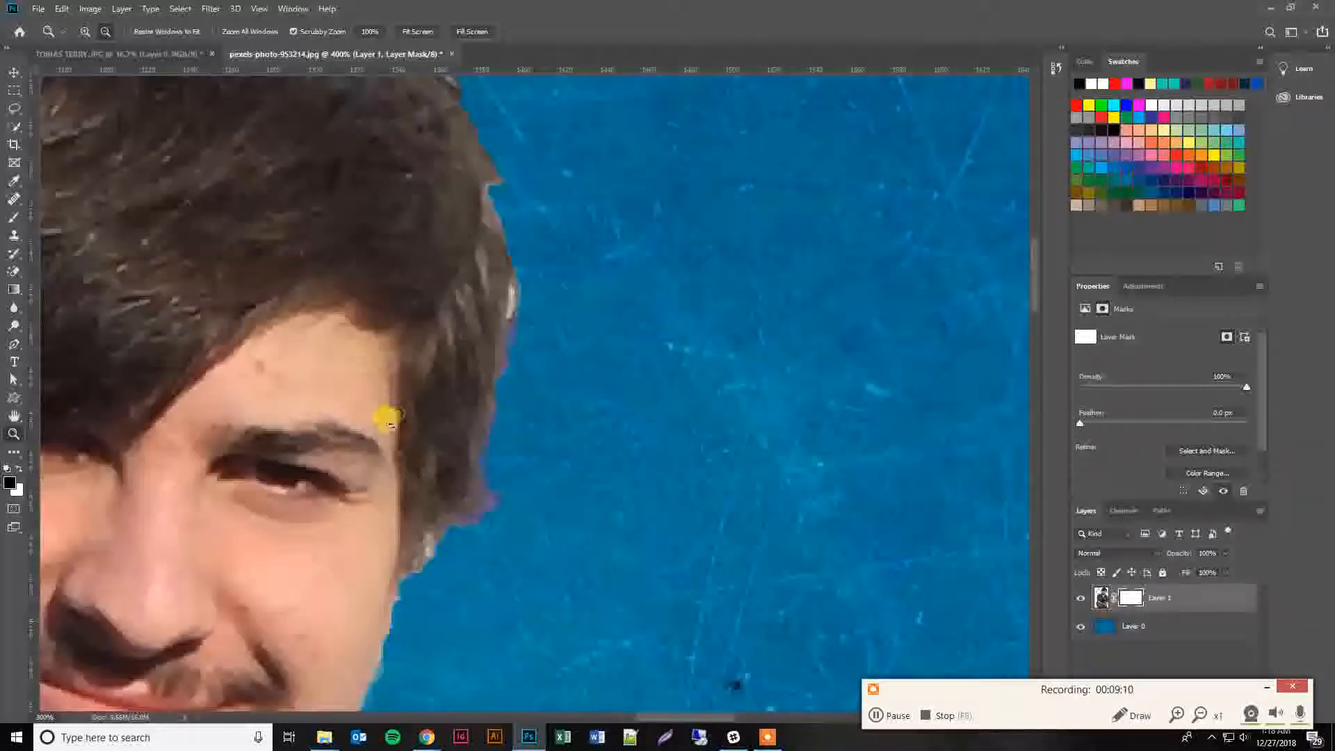
{"action": "left_click", "coordinate": [360, 476], "text": "alt"}
{"action": "left_click", "coordinate": [344, 551], "text": "alt"}
{"action": "left_click", "coordinate": [353, 558], "text": "alt"}
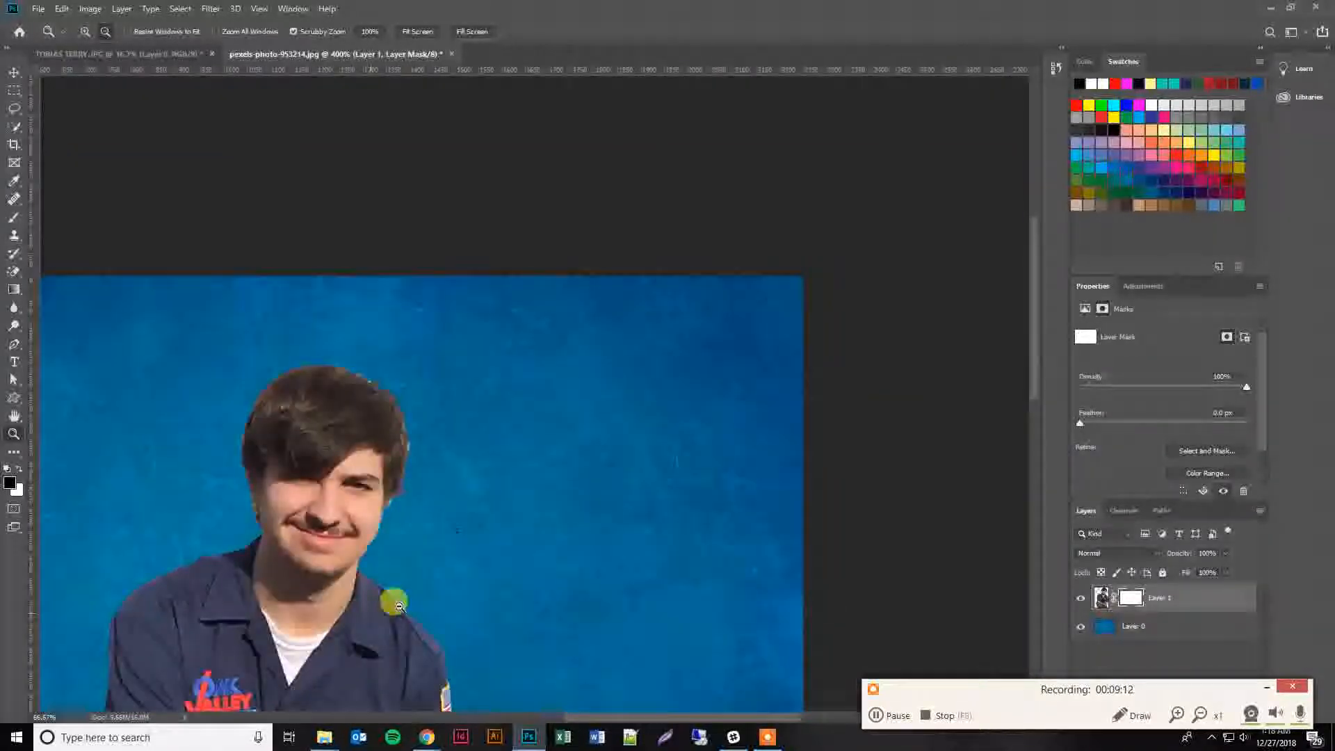
{"action": "left_click", "coordinate": [384, 604], "text": "alt"}
{"action": "left_click", "coordinate": [476, 513], "text": "alt"}
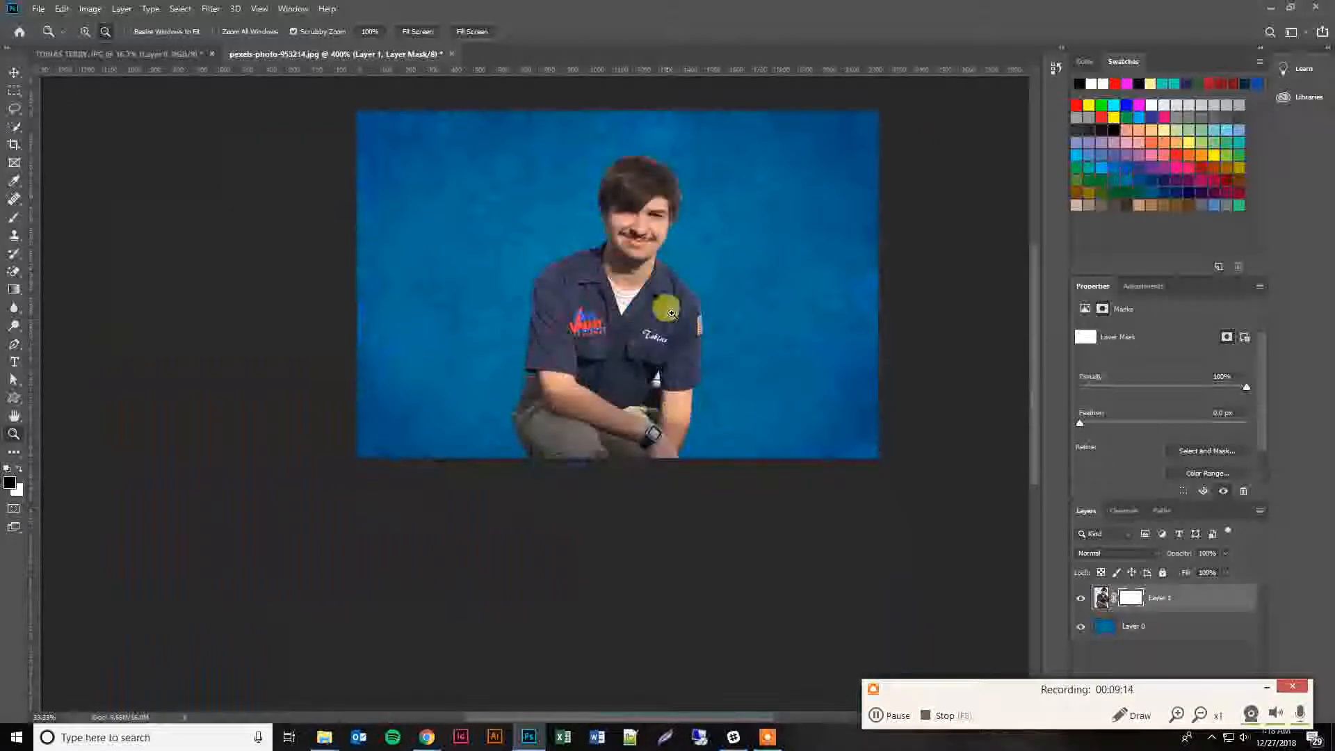
Step: Flatten the portrait layer and blue textured background into a single layer
{"action": "left_click_drag", "start_coordinate": [667, 287], "coordinate": [644, 301]}
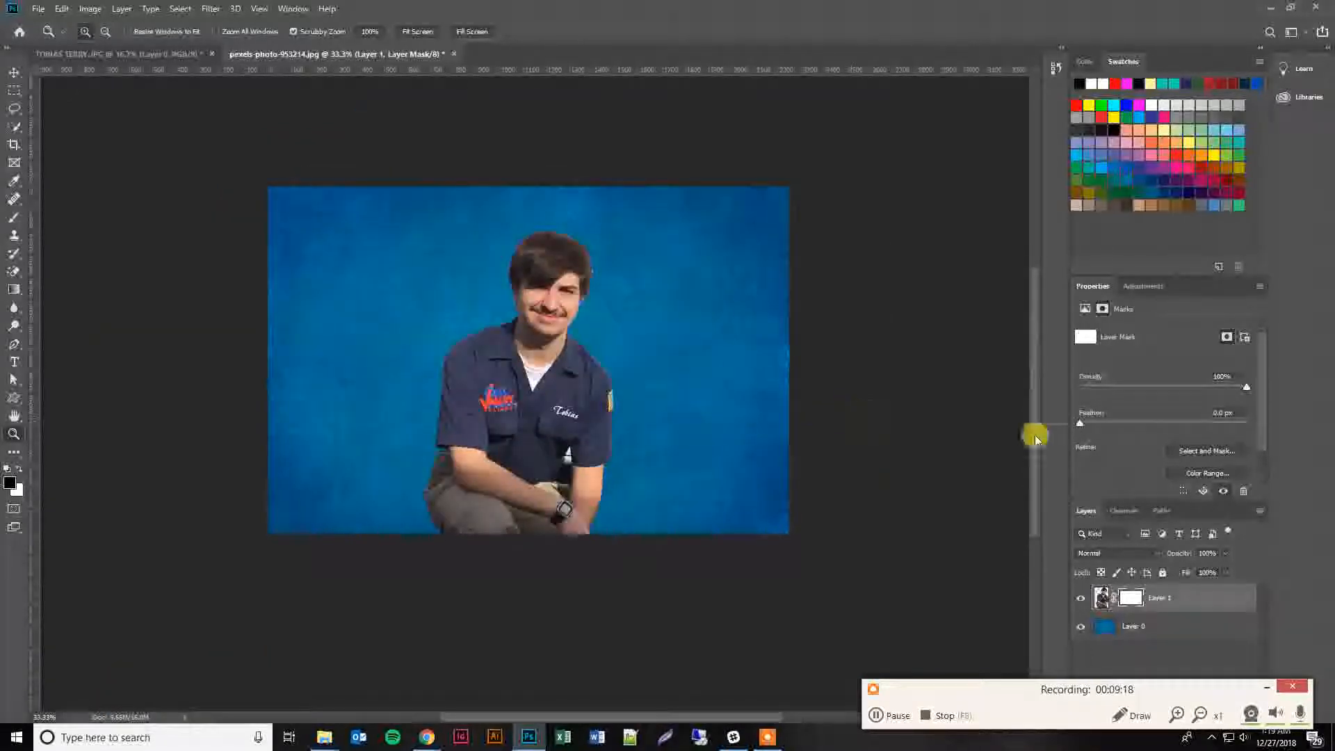
{"action": "left_click", "coordinate": [1271, 689]}
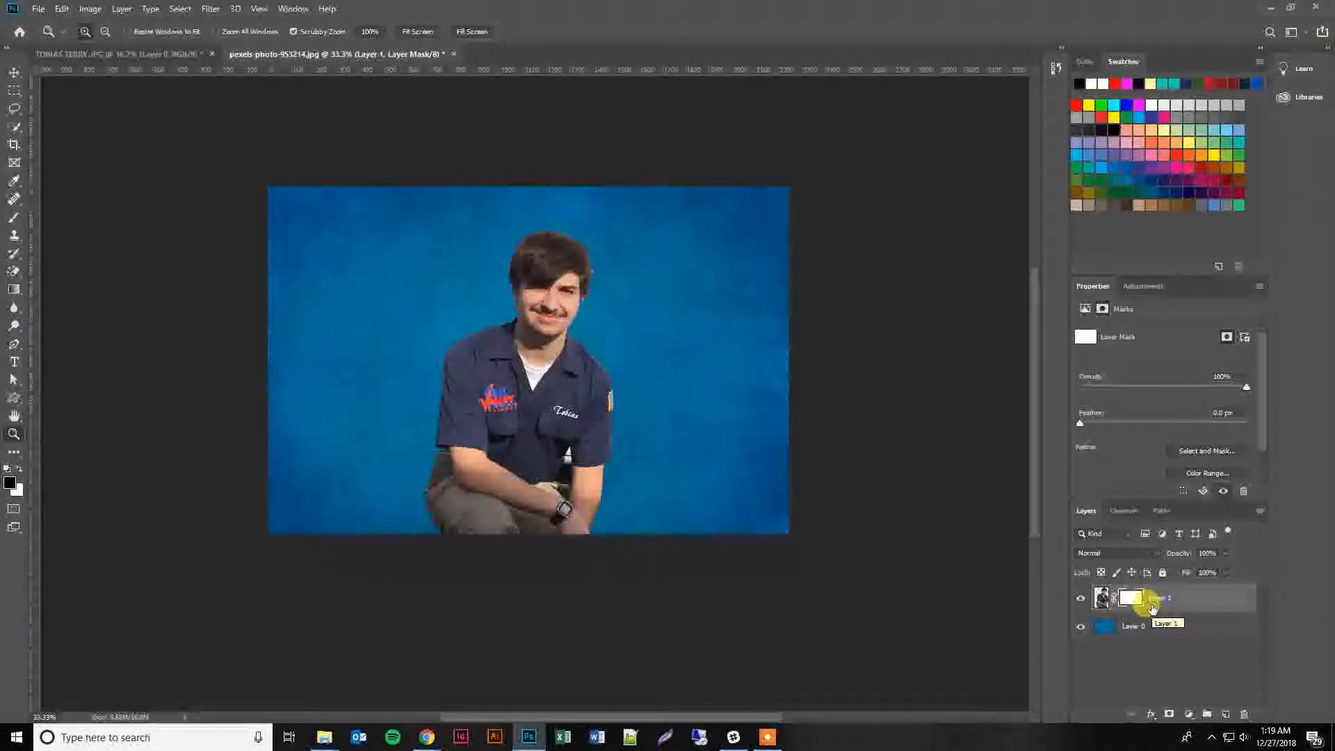
{"action": "left_click", "coordinate": [1259, 511]}
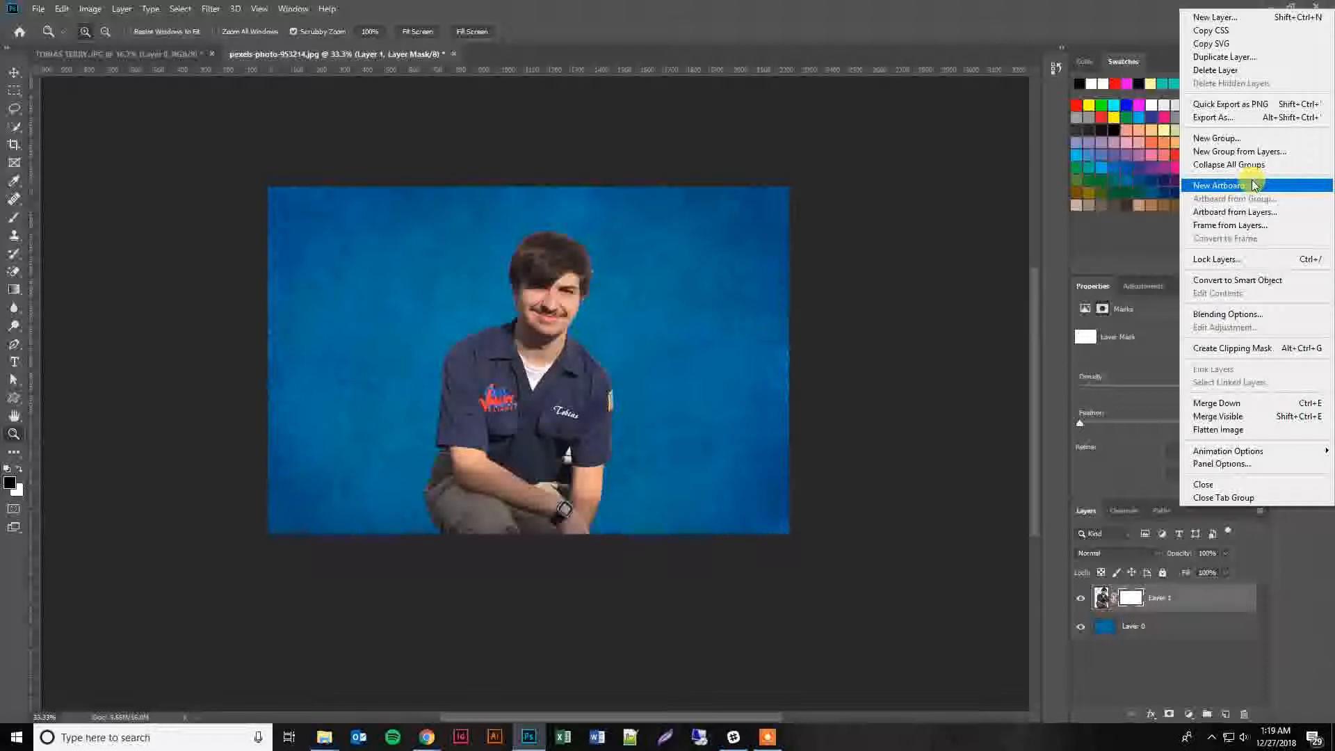
{"action": "left_click", "coordinate": [1222, 432]}
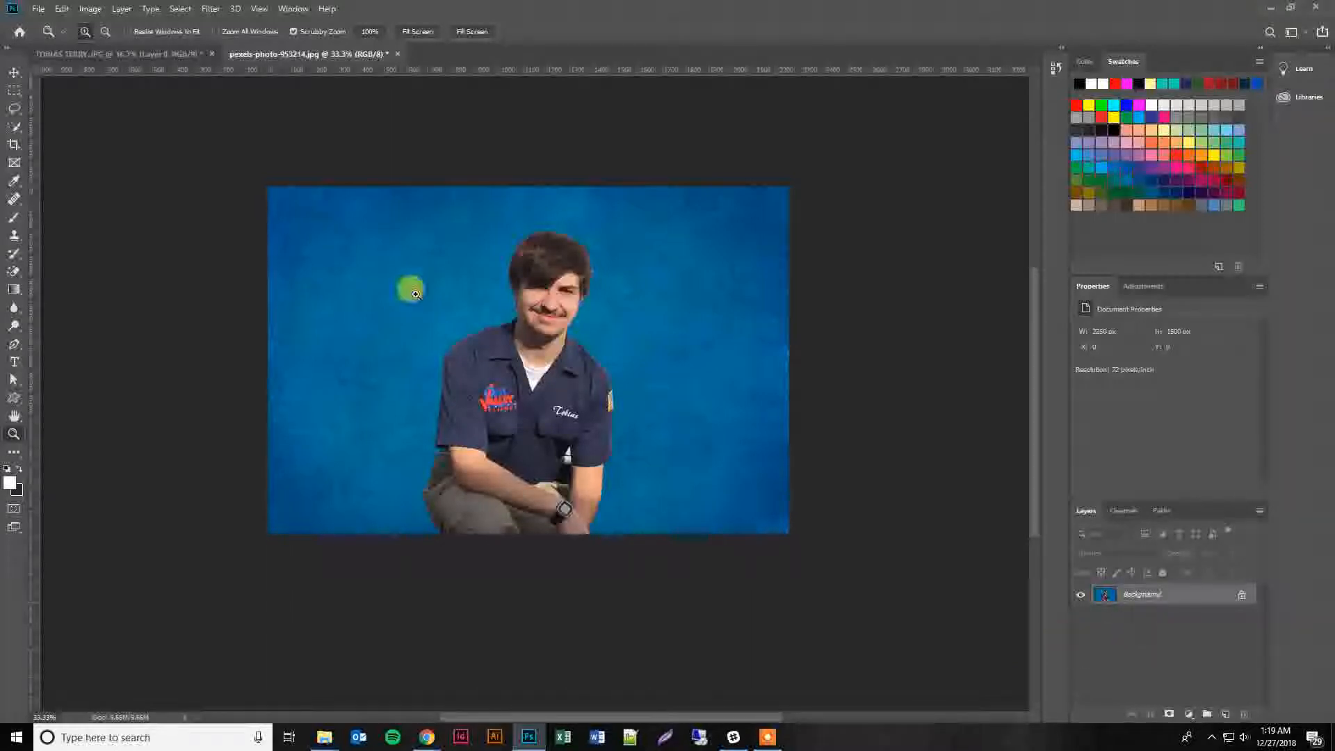
Step: Try to move the portrait separately from the blue backdrop in the flattened image with the Move tool
{"action": "left_click", "coordinate": [14, 72]}
{"action": "left_click_drag", "start_coordinate": [507, 409], "coordinate": [562, 421]}
{"action": "left_click", "coordinate": [814, 311]}
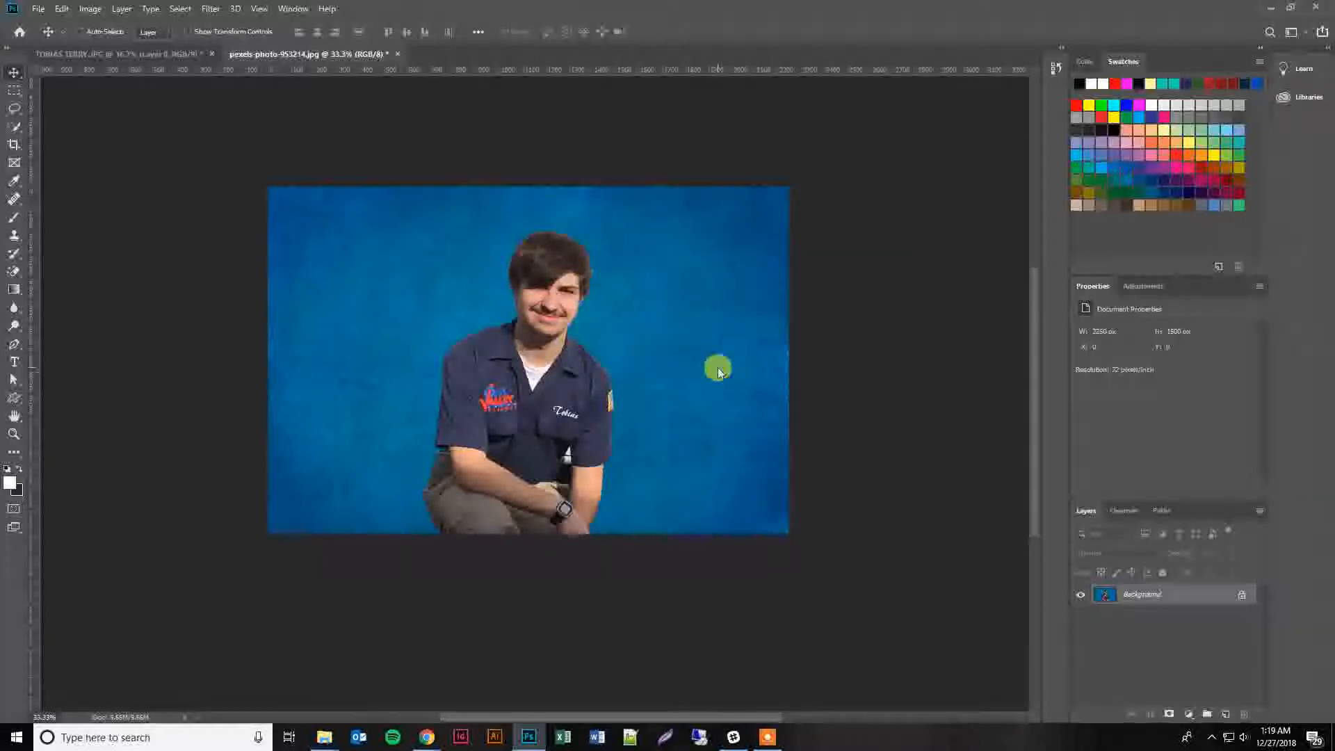
Step: Review the Save As settings for the flattened composite with JPEG as the file type, and leave without saving
{"action": "key", "text": "ctrl+shift+s"}
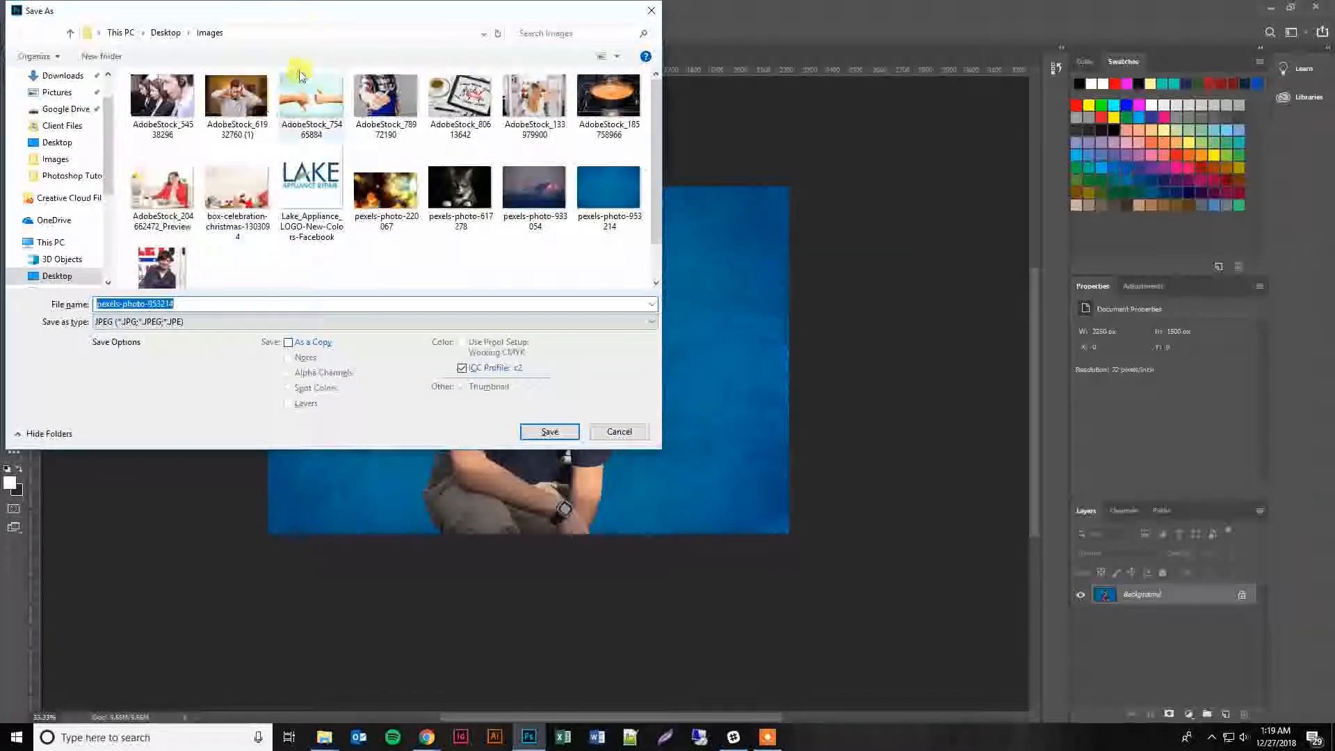
{"action": "left_click_drag", "start_coordinate": [300, 18], "coordinate": [547, 77]}
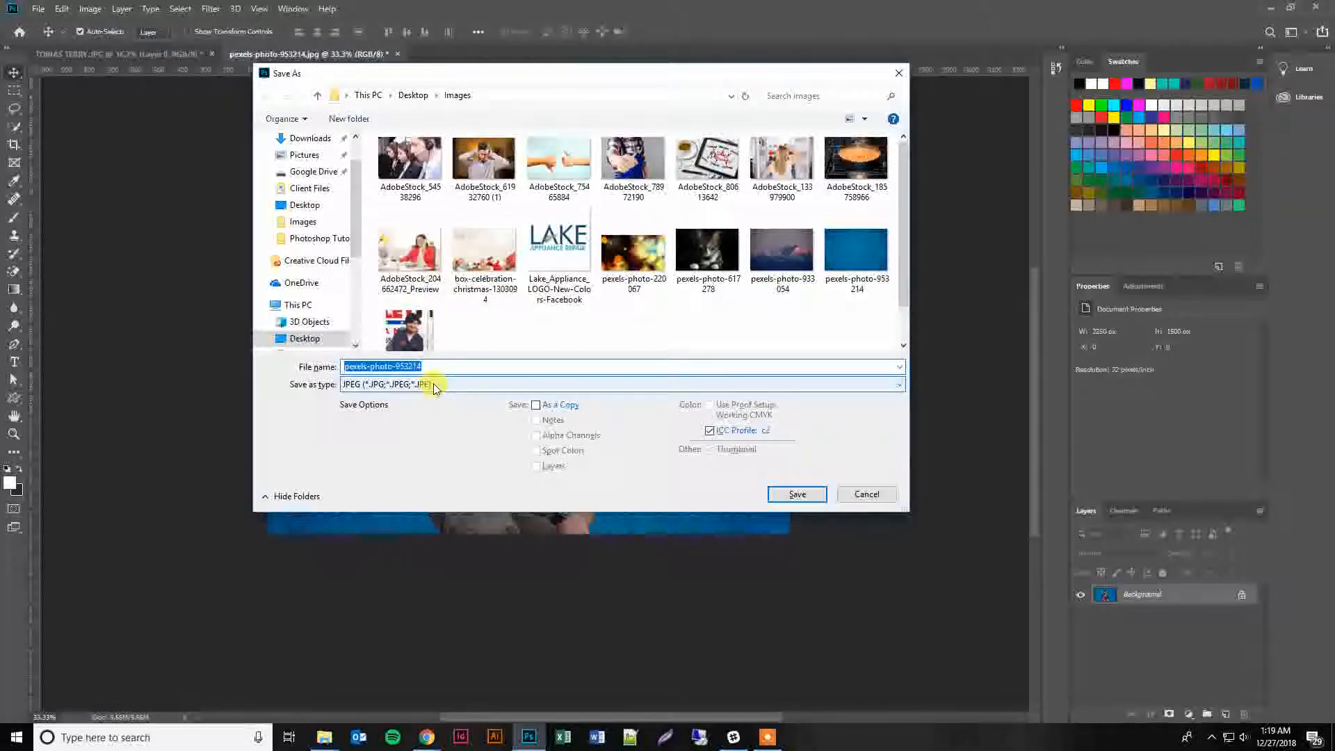
{"action": "left_click", "coordinate": [890, 494]}
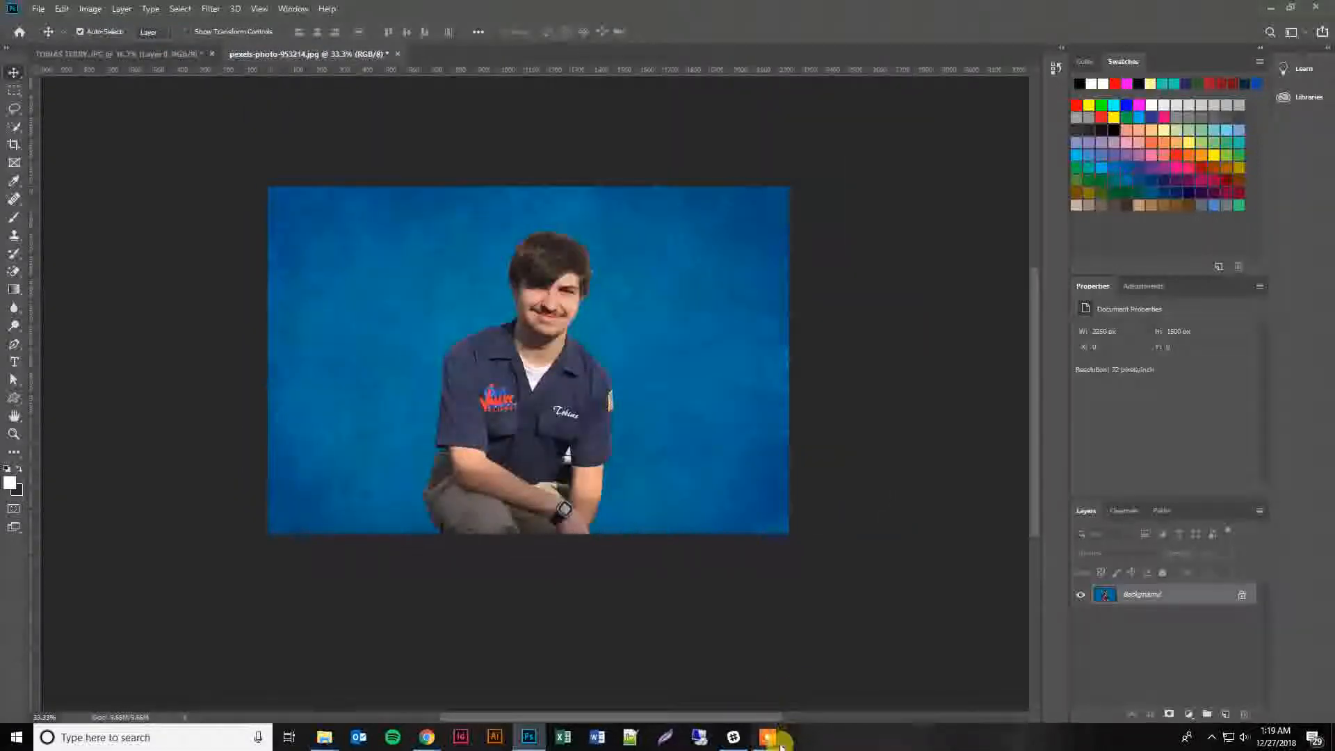